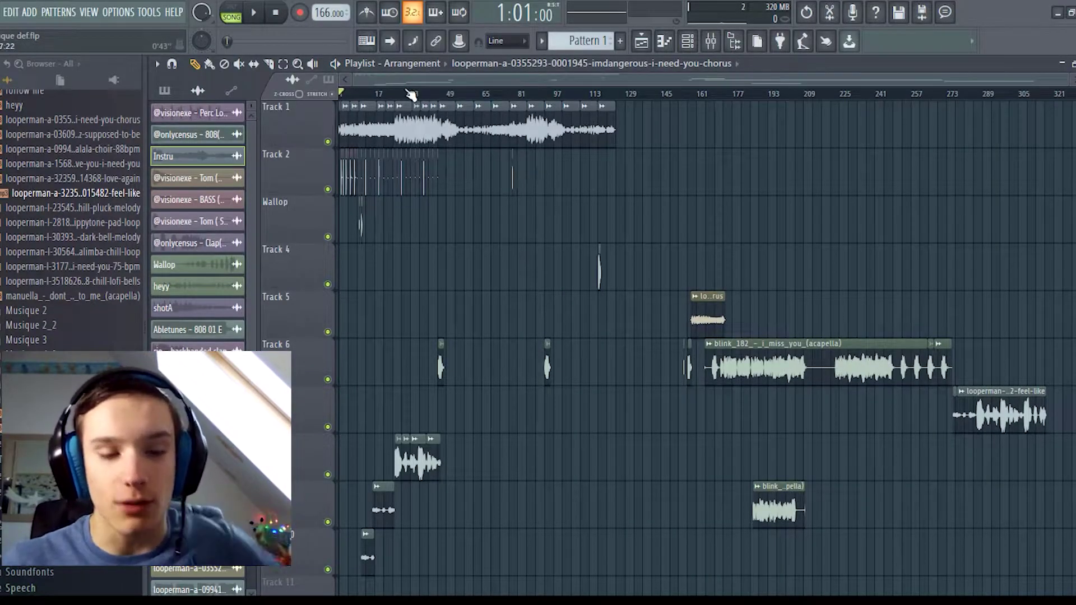
scroll(450, 135, "up", 4)
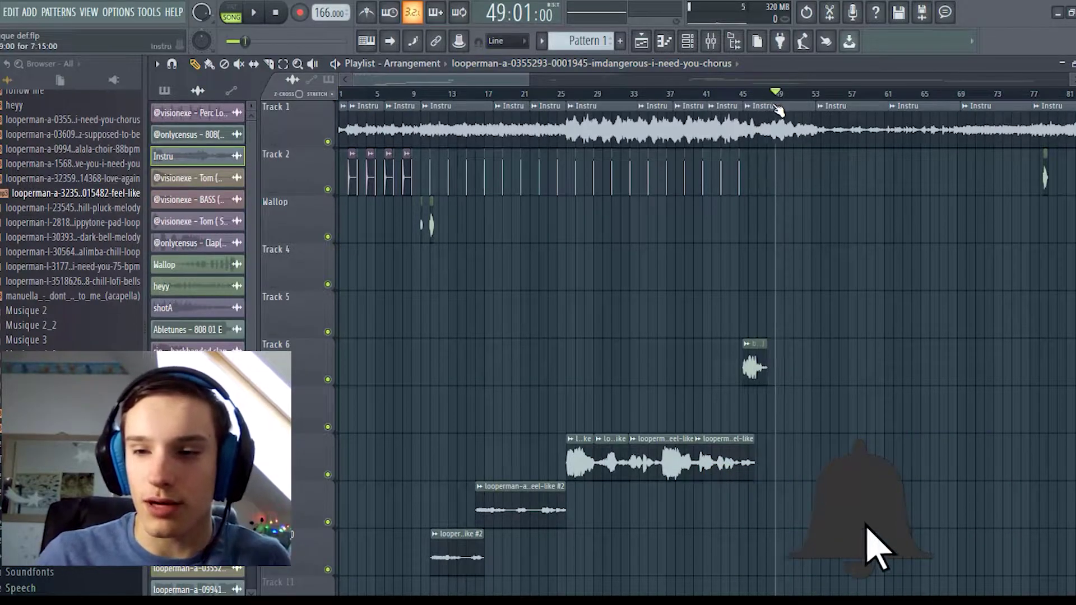
scroll(732, 176, "down", 4)
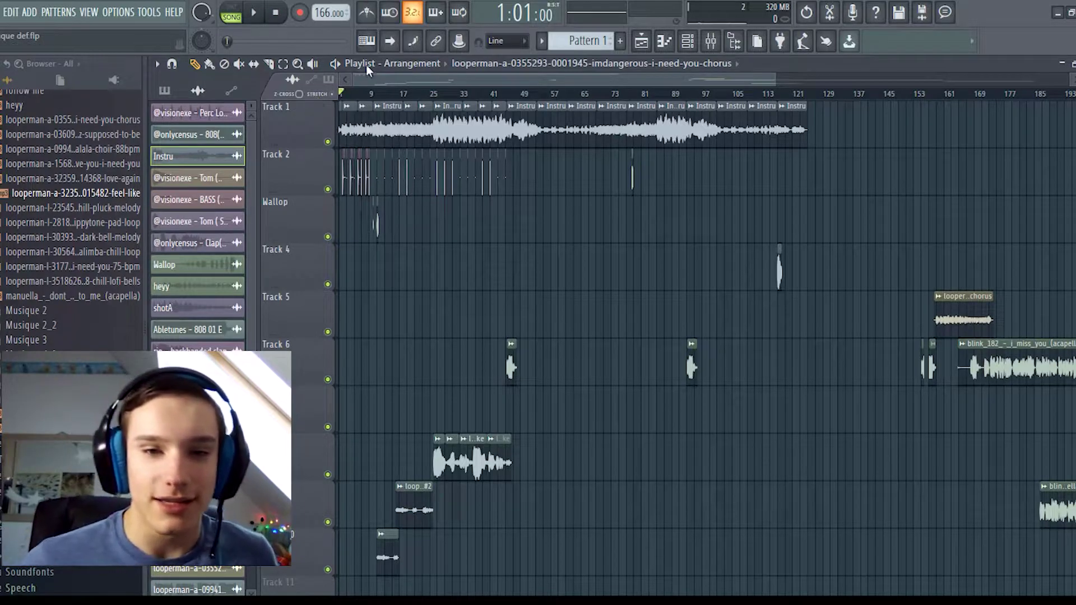
left_click_drag(363, 76, 487, 77)
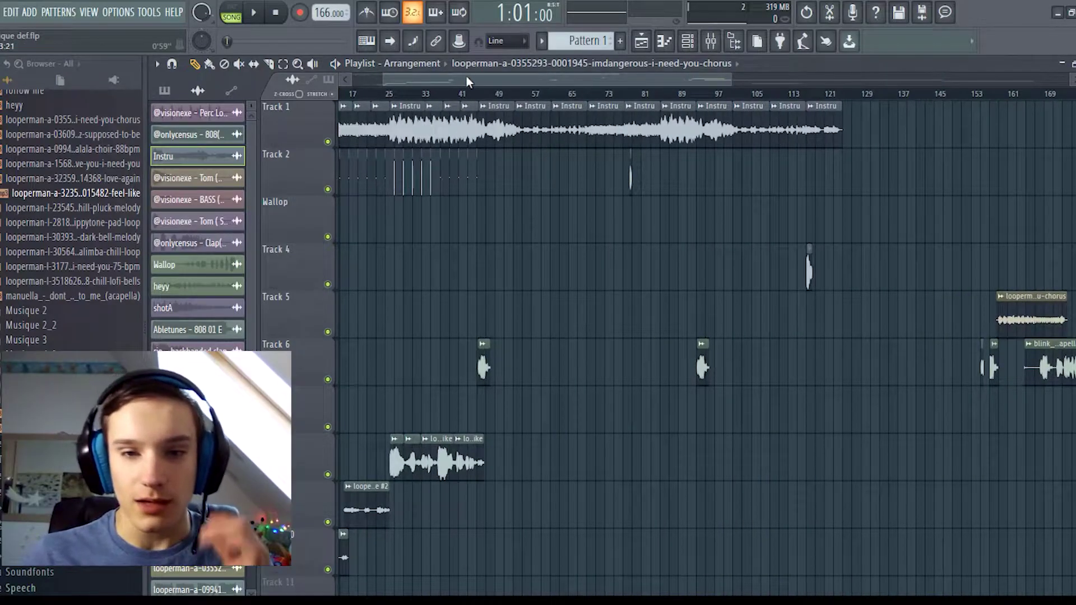
left_click_drag(466, 76, 398, 83)
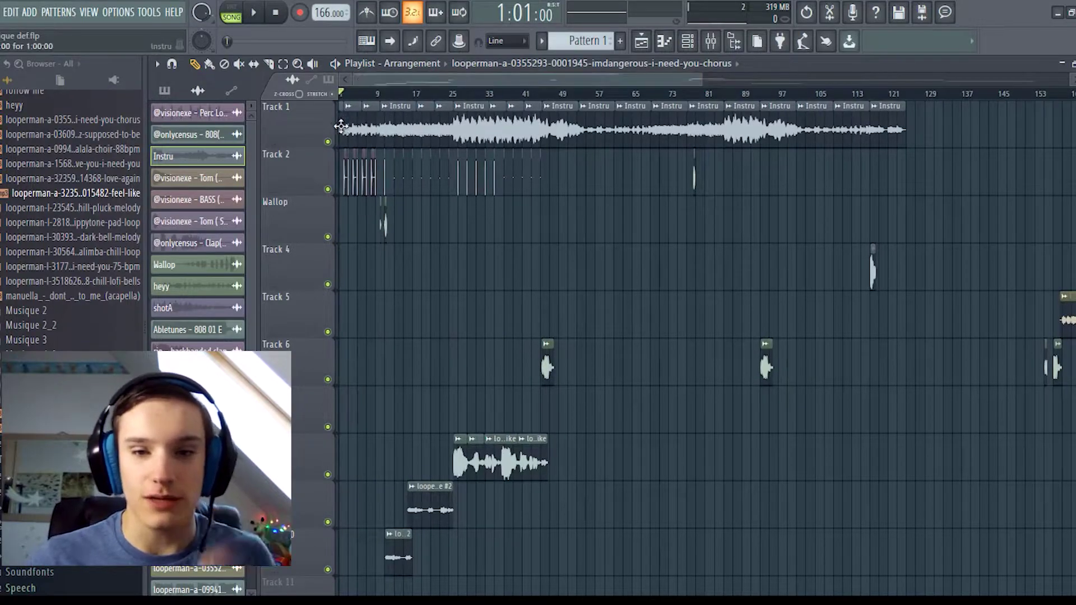
Step: Rename playlist Track 1 to "Mélodie"
right_click(275, 113)
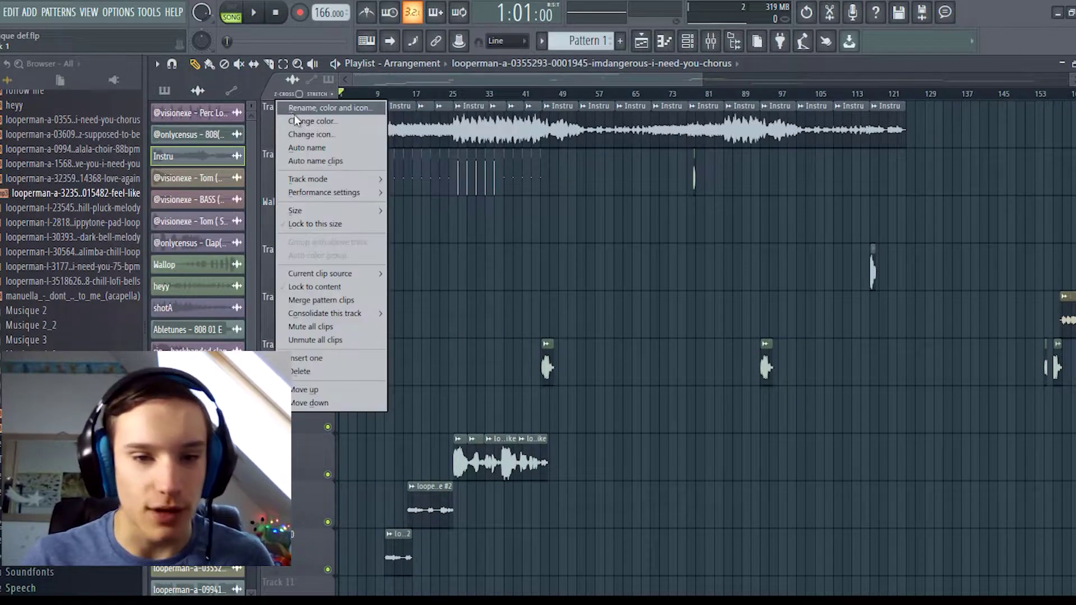
mouse_move(319, 217)
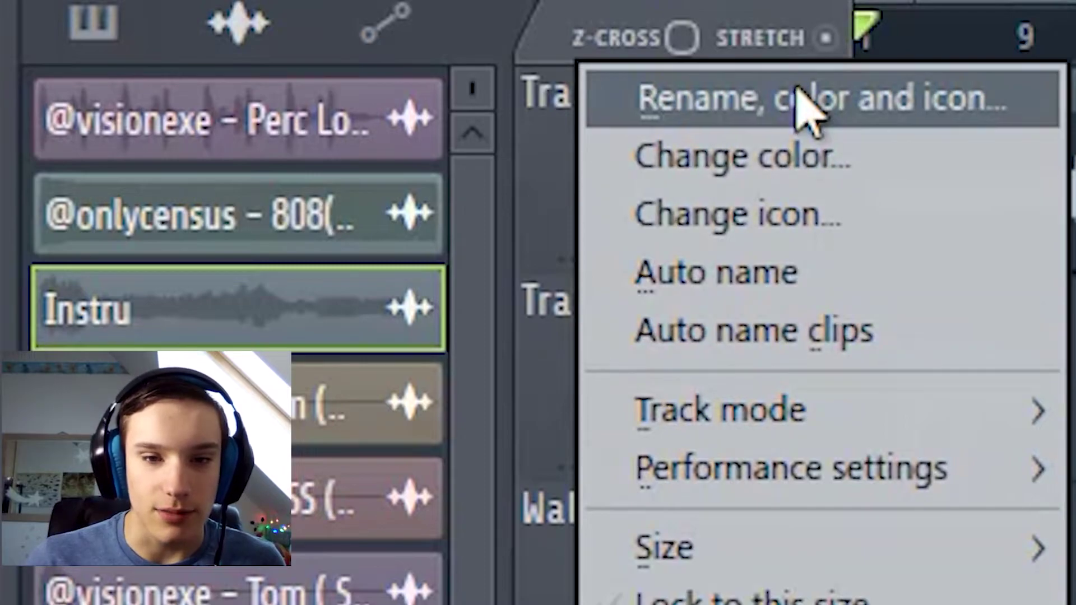
left_click(334, 108)
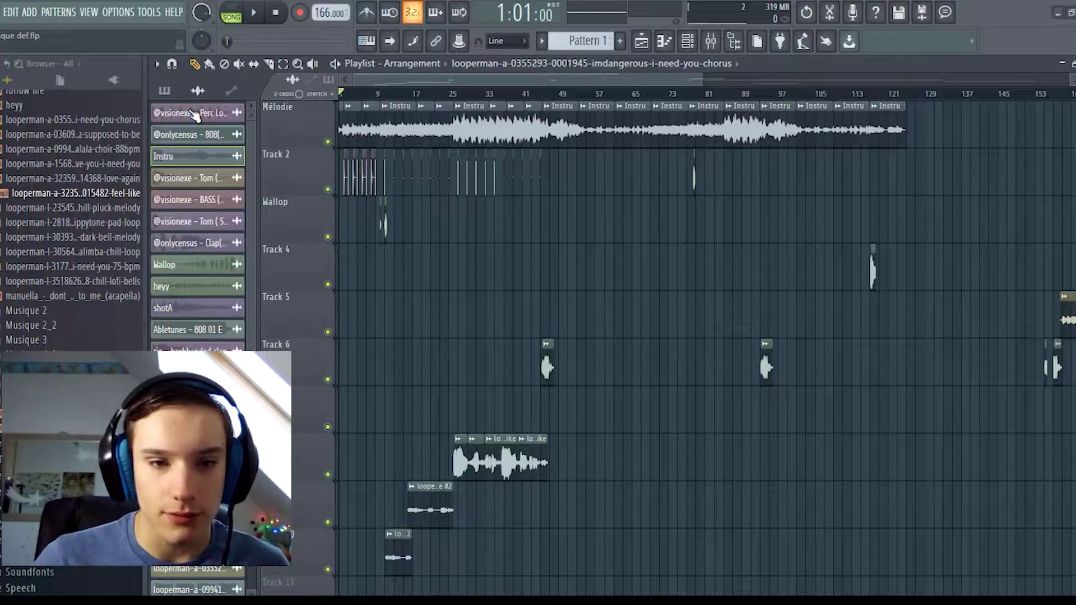
Step: Colour the Mélodie track green
right_click(307, 119)
left_click(338, 122)
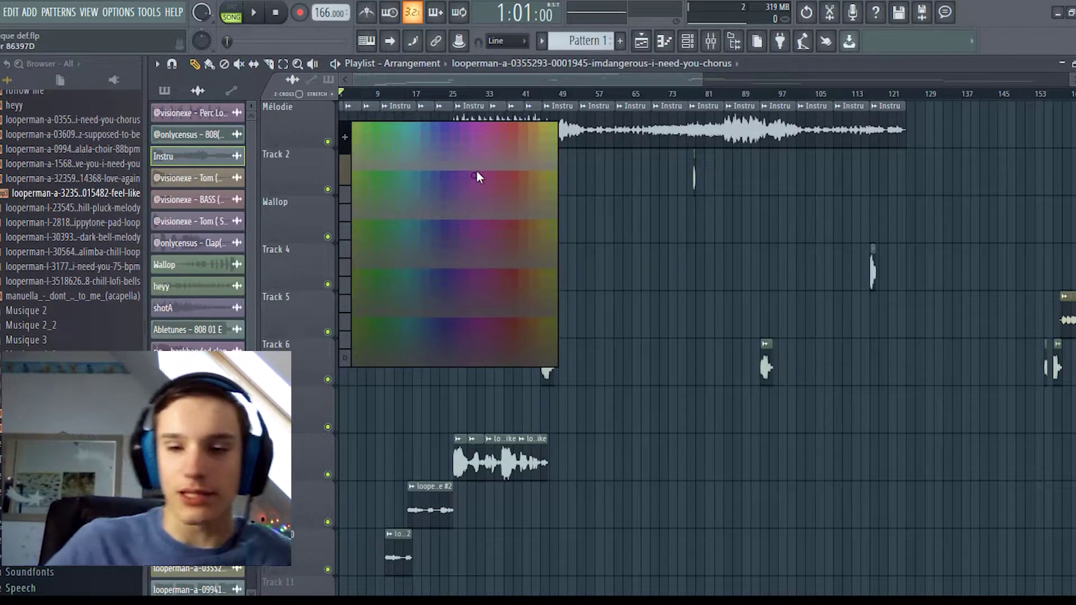
left_click(388, 144)
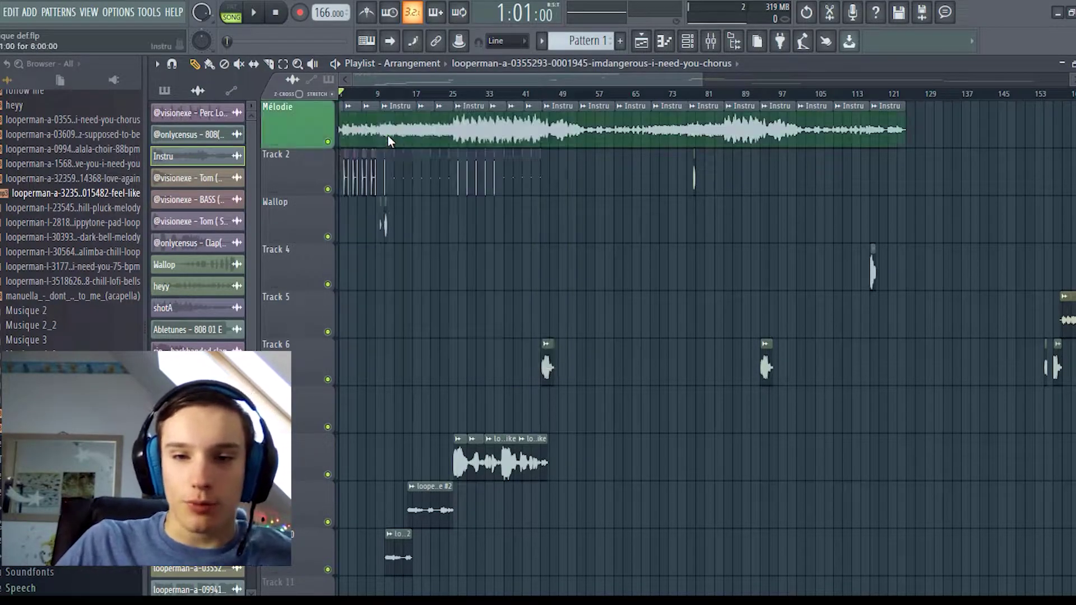
Step: Change the colour of the Mélodie track to blue
right_click(302, 133)
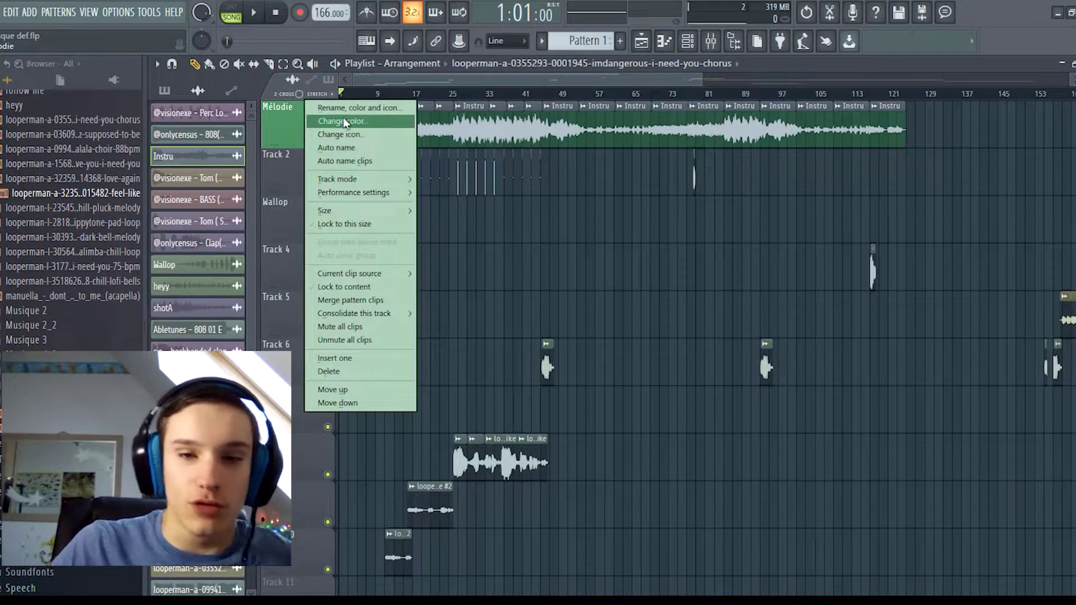
left_click(345, 109)
left_click(291, 136)
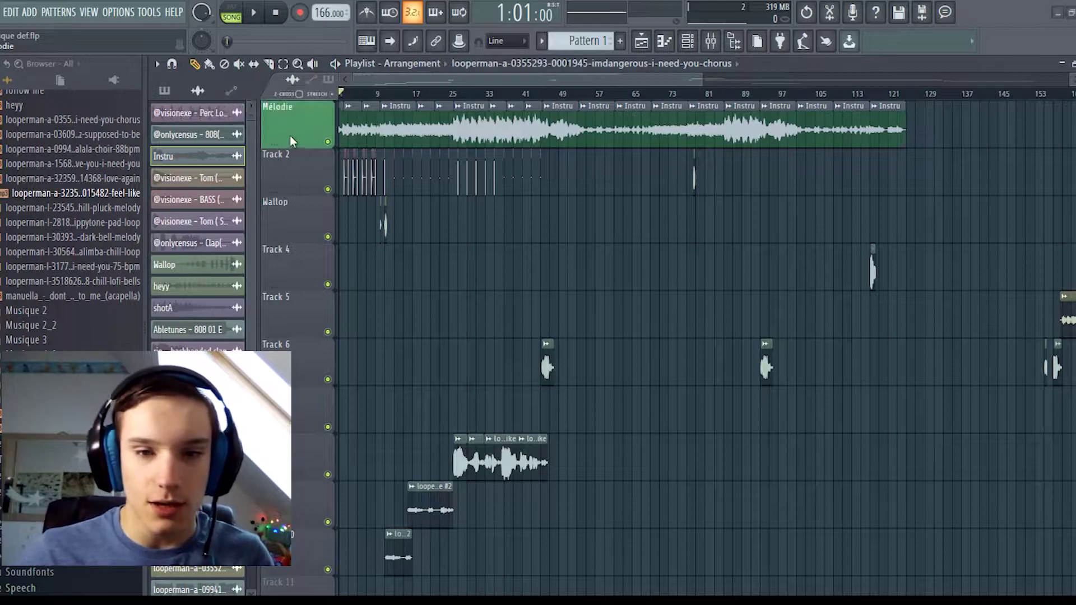
right_click(314, 120)
left_click(341, 162)
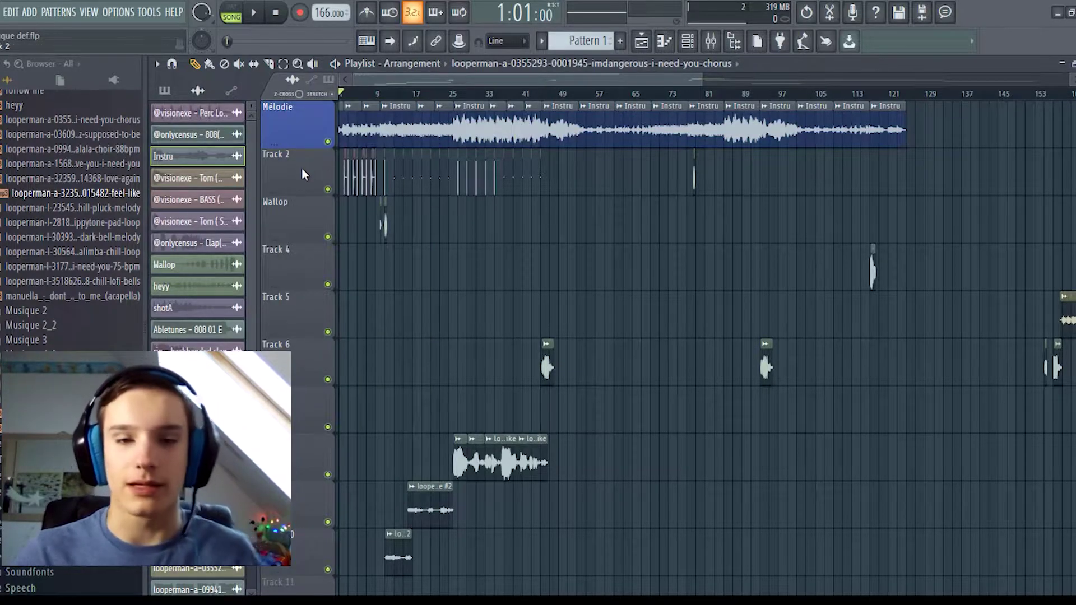
Step: Play the arrangement around bars 3 and 4 to hear the Tom (Scar) clips on Track 2 with the melody
scroll(380, 187, "up", 6)
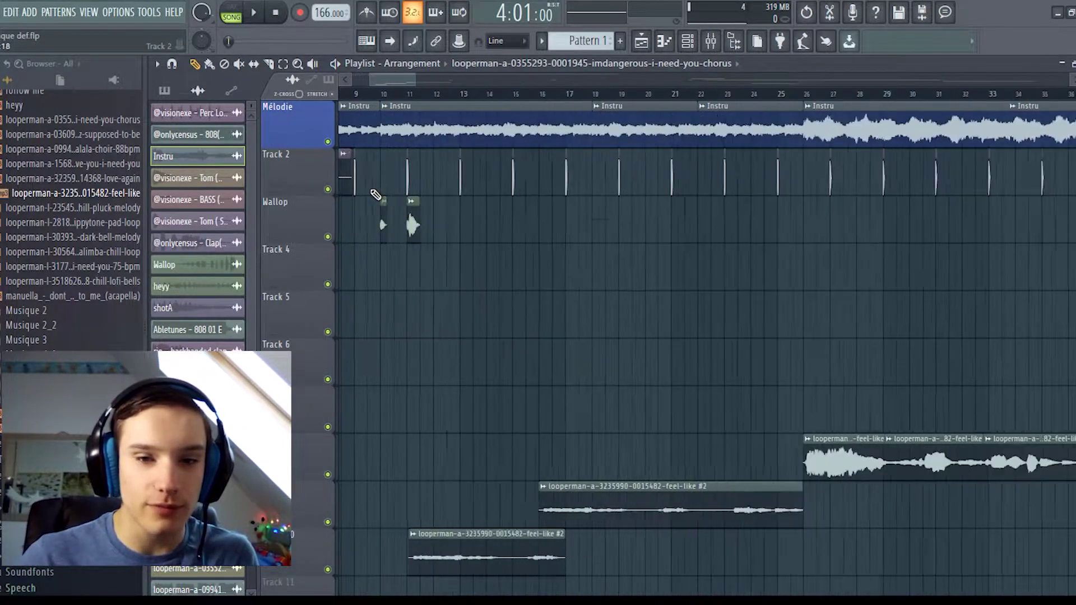
left_click_drag(393, 75, 351, 79)
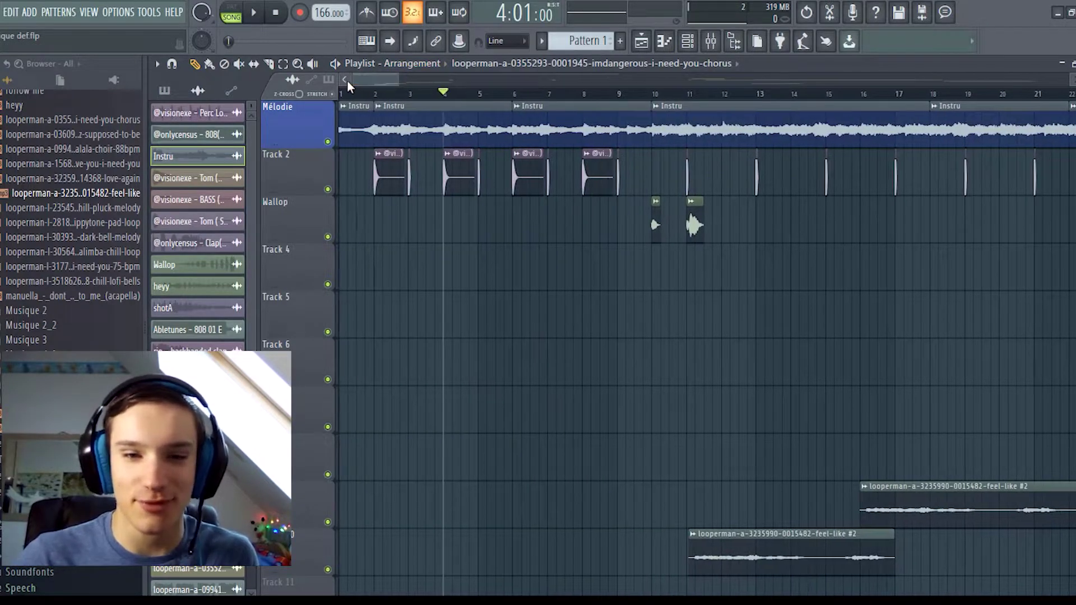
scroll(432, 173, "up", 5)
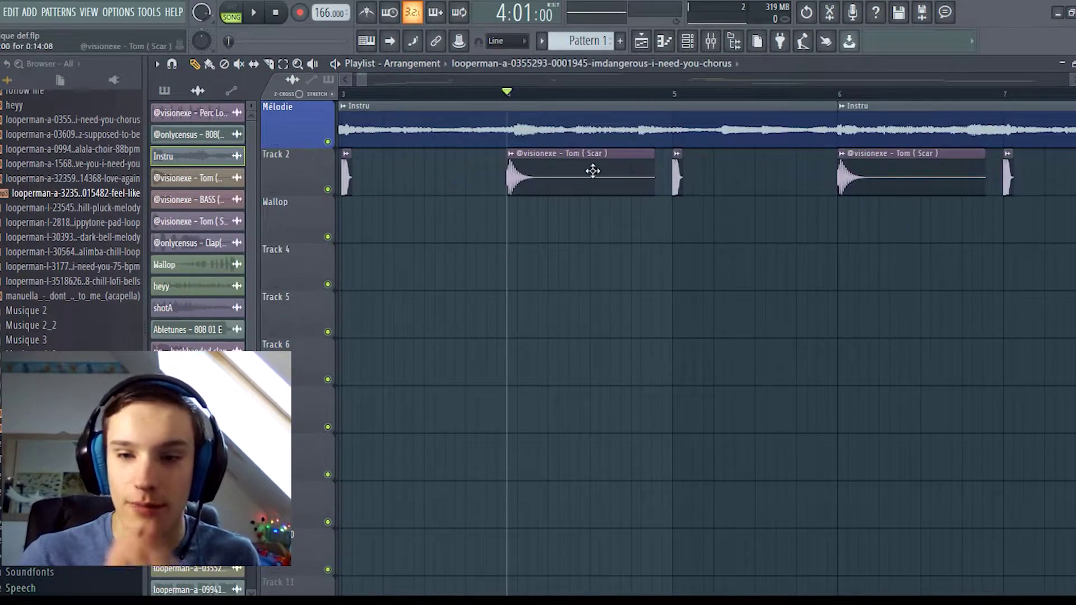
key("space")
left_click(502, 94)
left_click(421, 95)
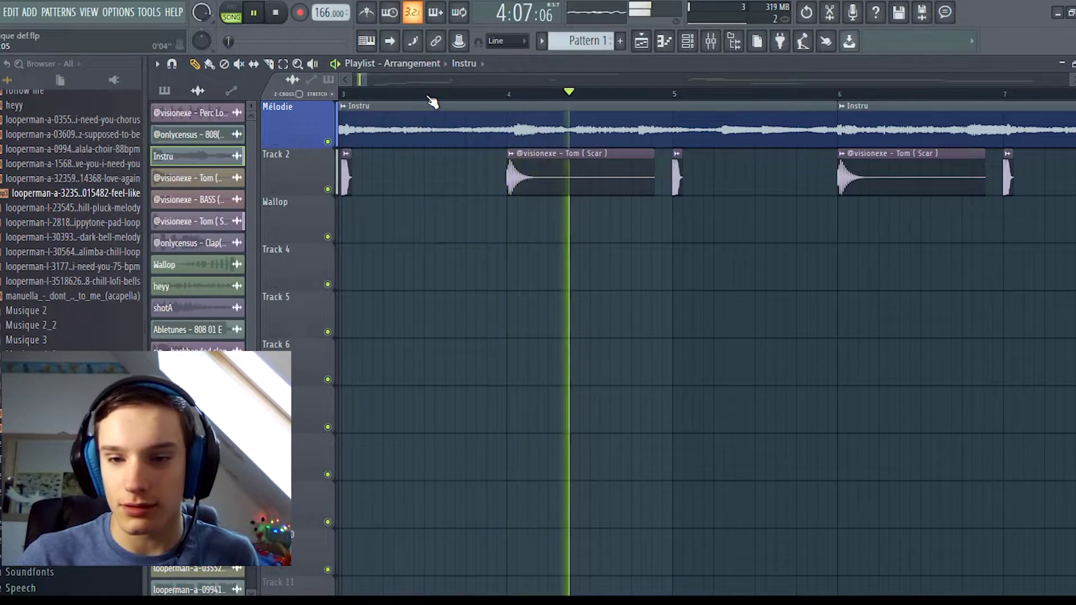
key("space")
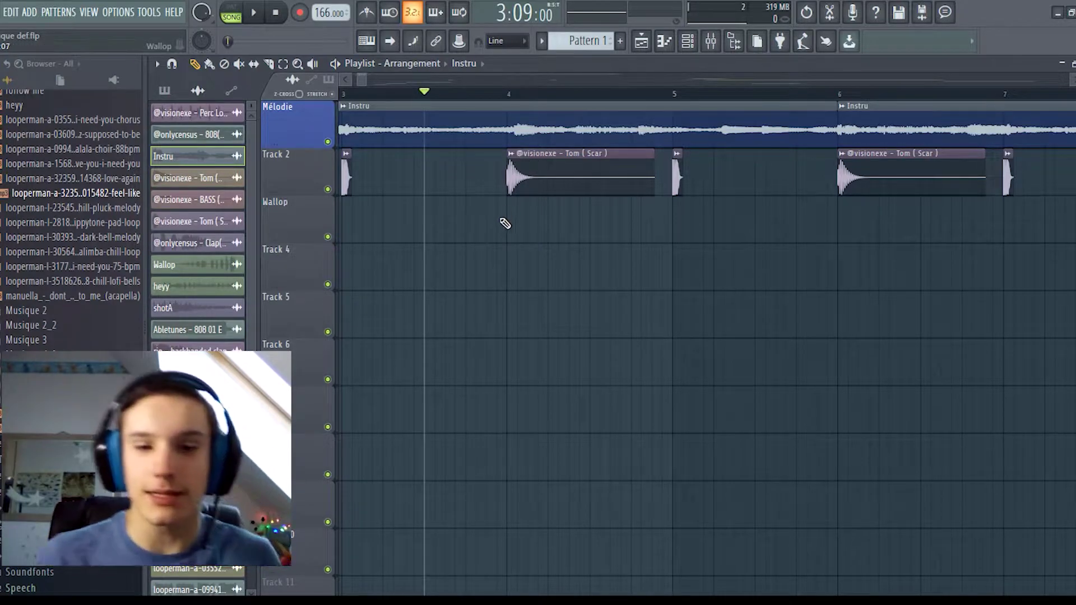
scroll(505, 225, "down", 3)
double_click(538, 168)
left_click(620, 239)
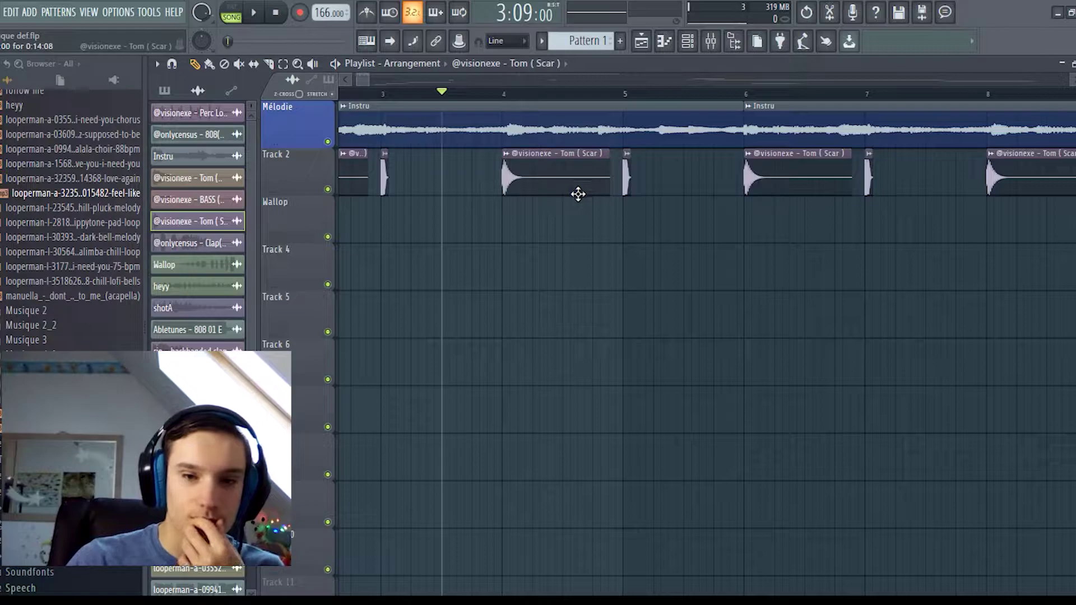
Step: Mute the Mélodie track
scroll(575, 210, "right", 10)
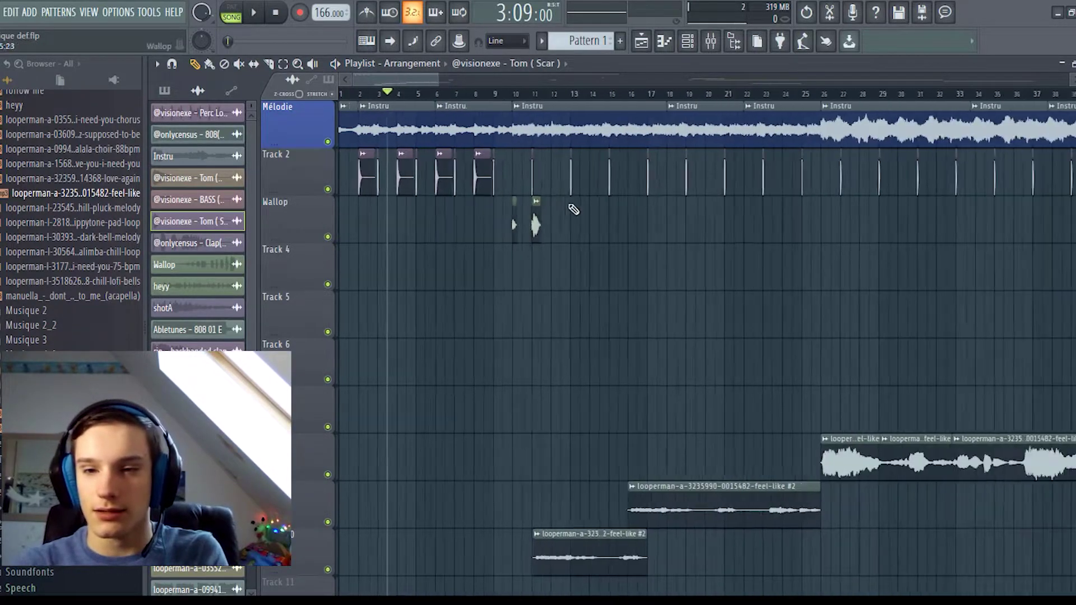
left_click(541, 99)
left_click(548, 96)
left_click(328, 141)
Step: Play the Track 2 percussion clips in the opening bars without the melody, restarting from around bar 2
key("space")
scroll(465, 154, "down", 3)
scroll(432, 154, "down", 5)
scroll(440, 85, "up", 5)
scroll(420, 99, "left", 7)
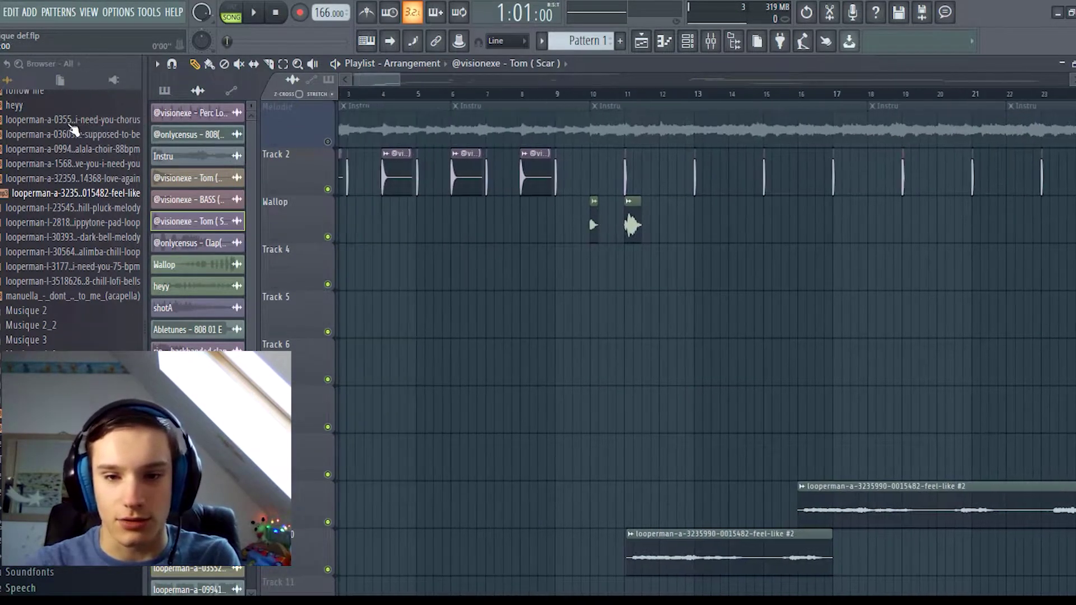
left_click_drag(569, 94, 654, 91)
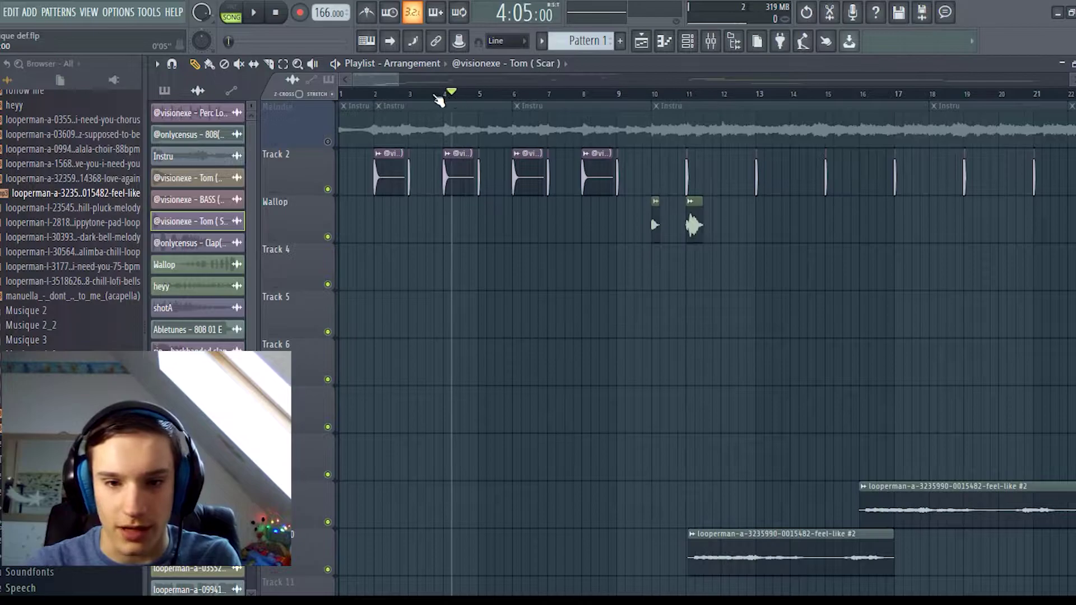
left_click(381, 94)
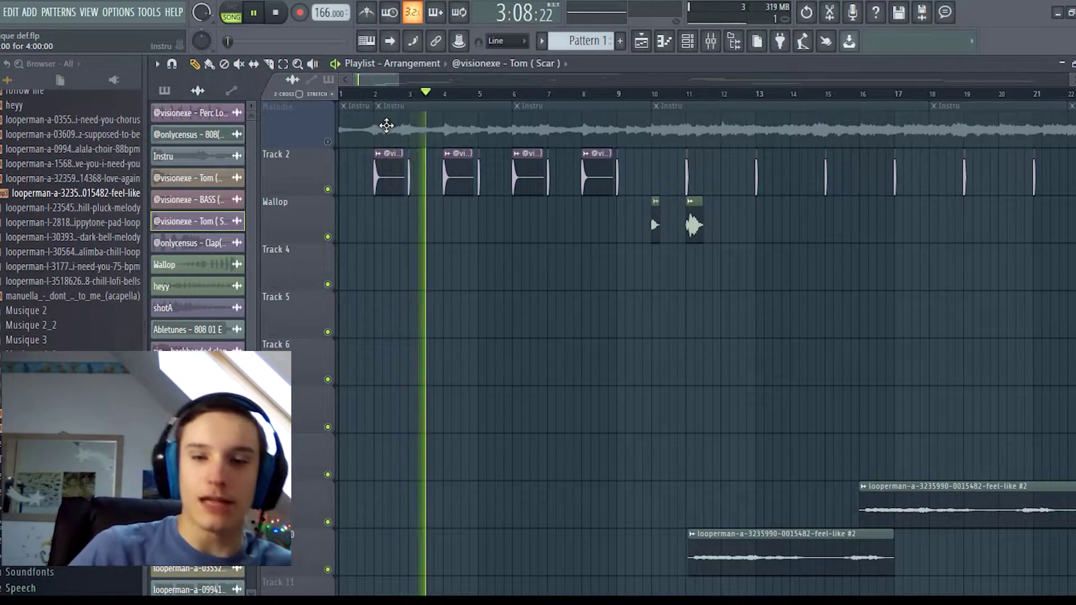
left_click(373, 96)
left_click(370, 96)
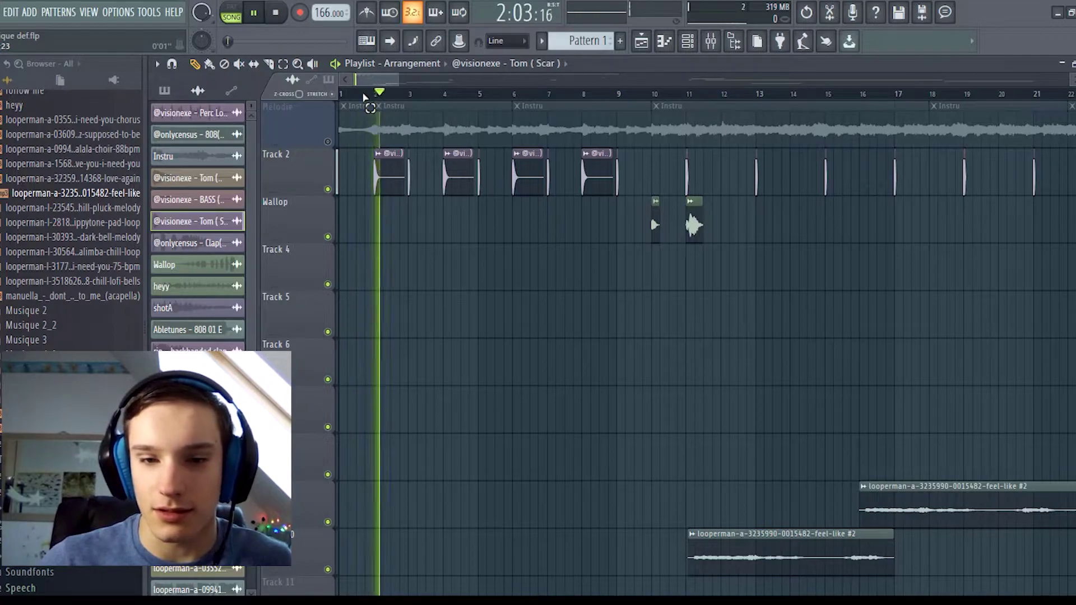
key("space")
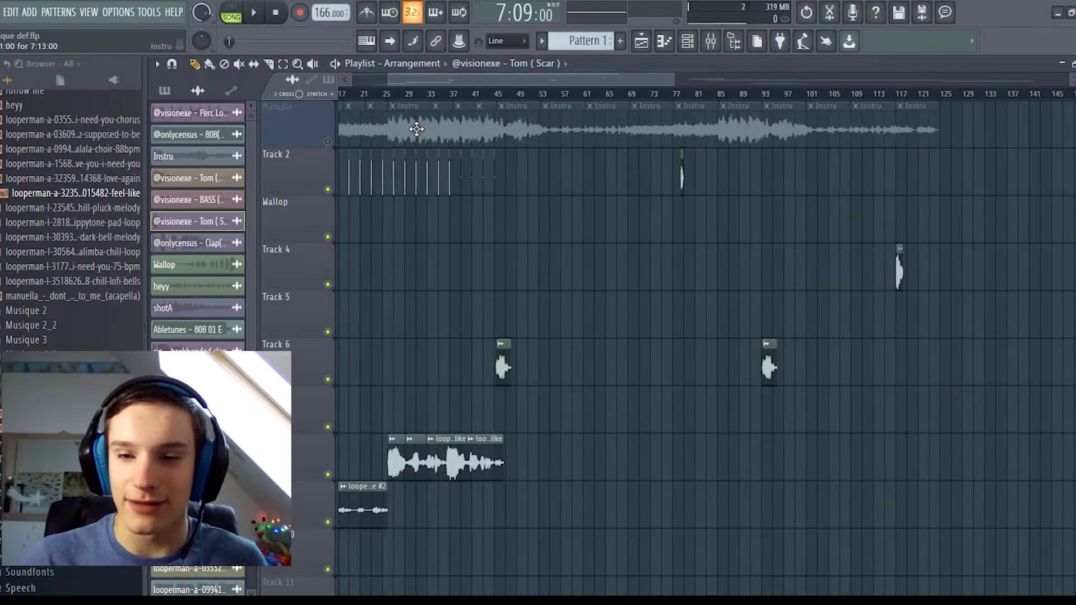
Step: Move the Wallop clip near bar 78 from Track 2 to the Wallop track
scroll(507, 96, "down", 3)
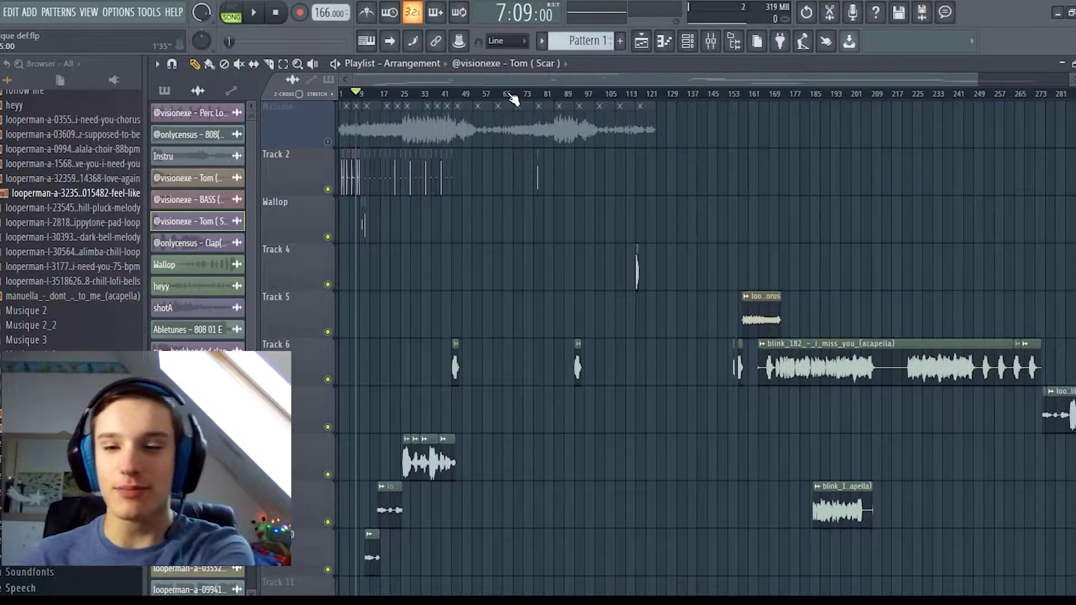
left_click(528, 93)
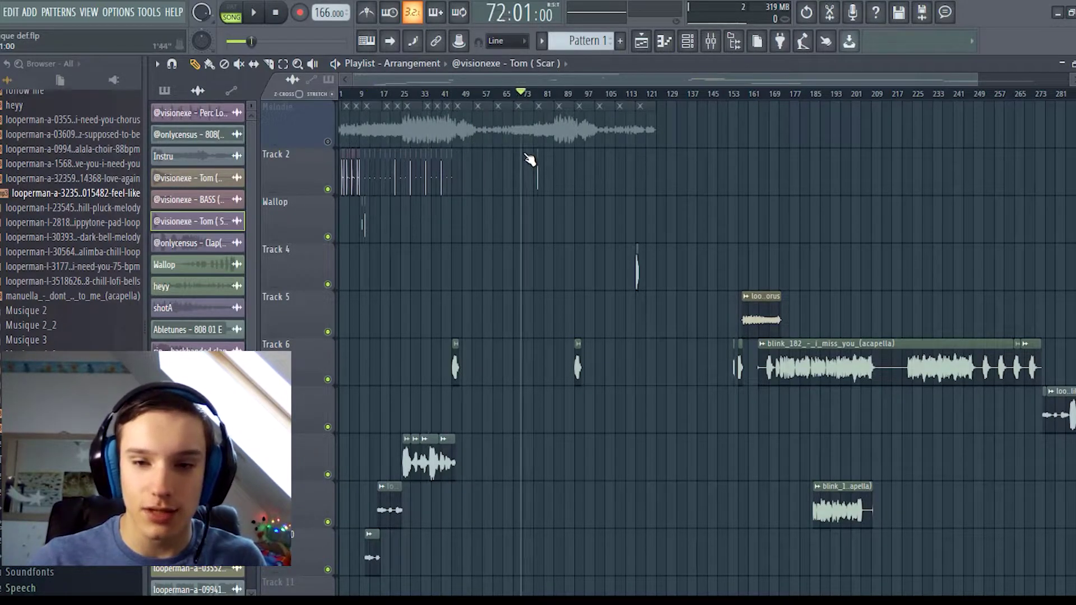
scroll(530, 159, "up", 5)
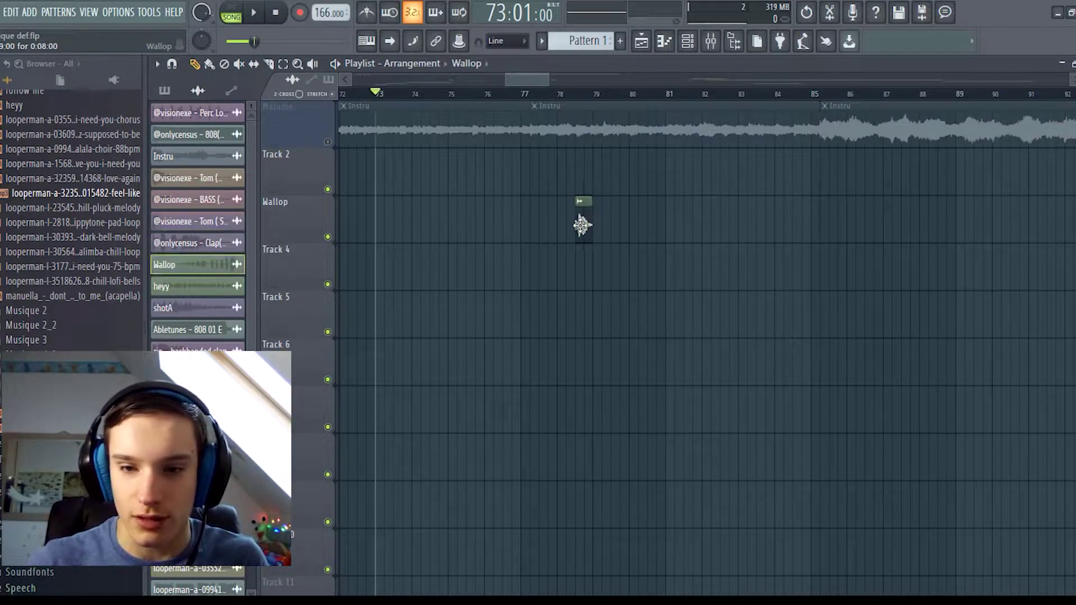
scroll(536, 140, "down", 8)
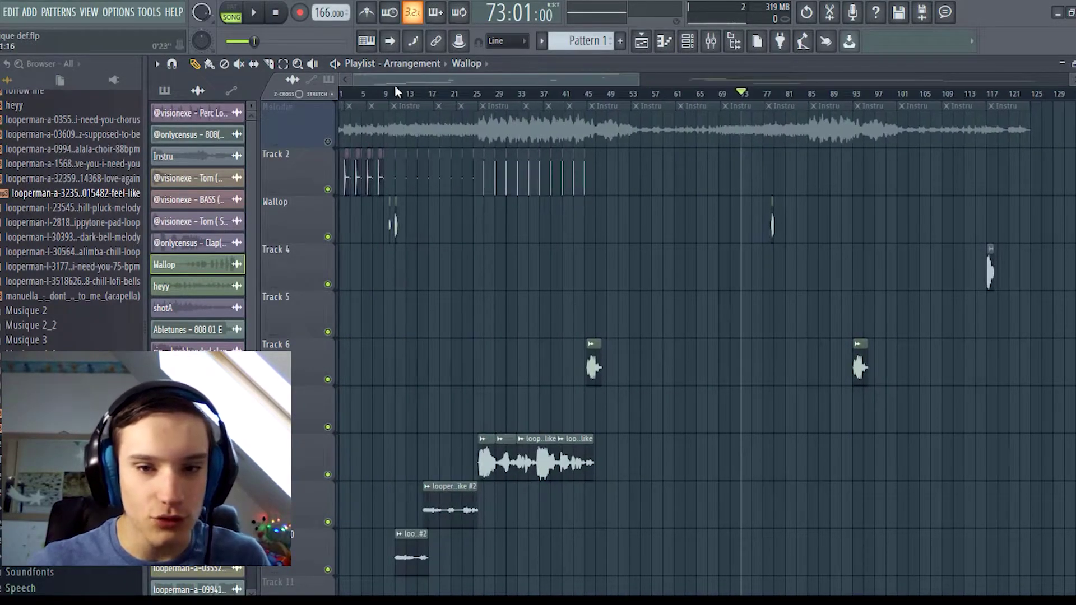
Step: Replay the start of the arrangement from bar 1 to listen to the first tom hits
scroll(368, 108, "up", 8)
key("space")
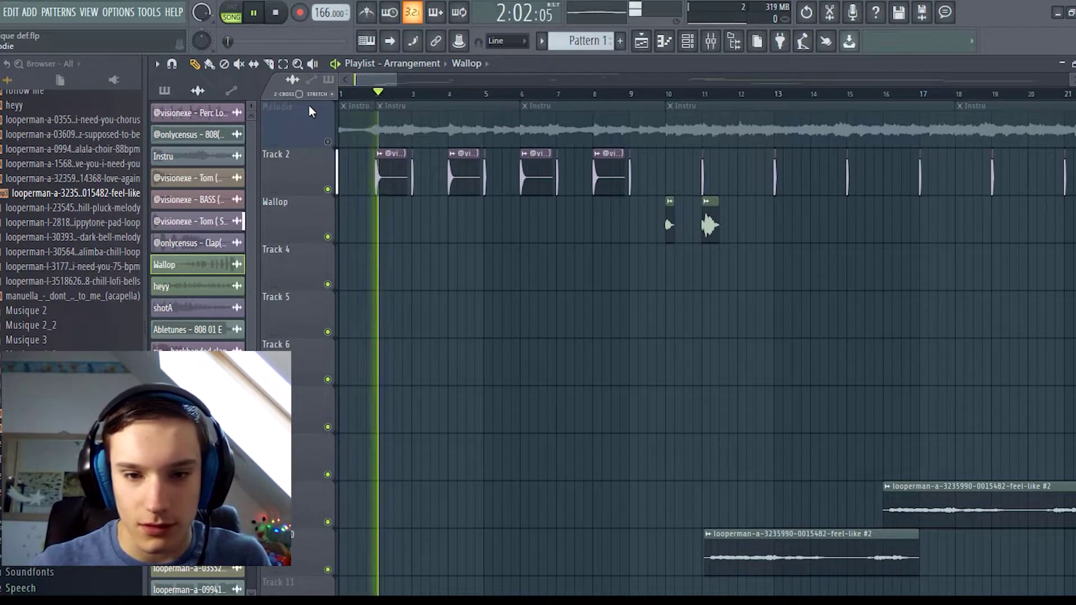
left_click(351, 97)
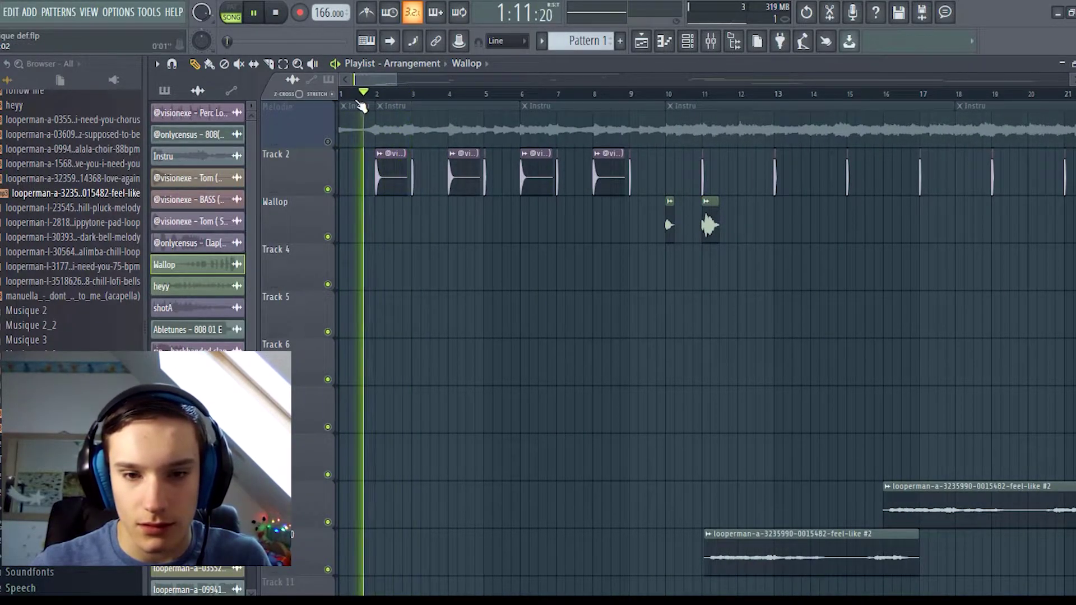
key("space")
Step: Move the Wallop clips near bars 10, 11 and 78 from the Wallop track down to Track 4
scroll(529, 264, "down", 6)
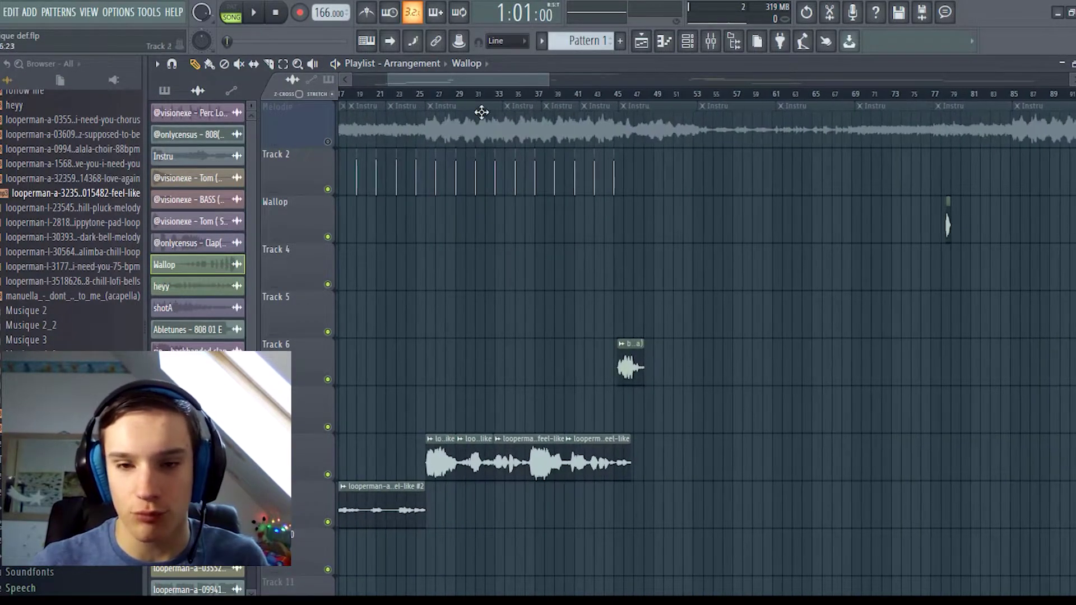
left_click_drag(502, 84, 349, 86)
scroll(473, 101, "down", 3)
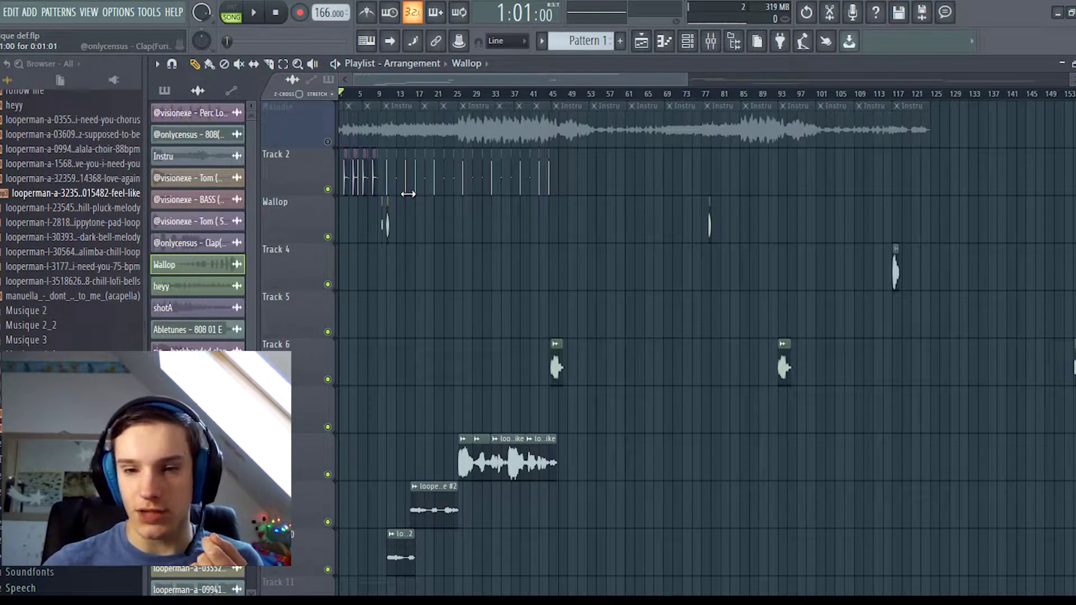
left_click_drag(738, 199, 383, 231)
scroll(387, 220, "up", 3)
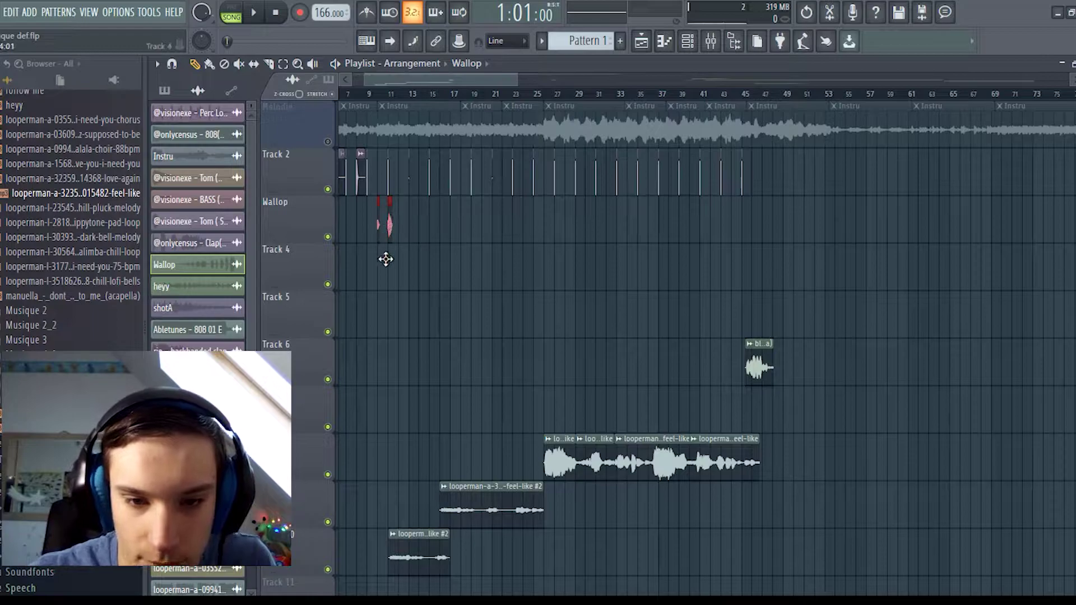
scroll(413, 219, "down", 3)
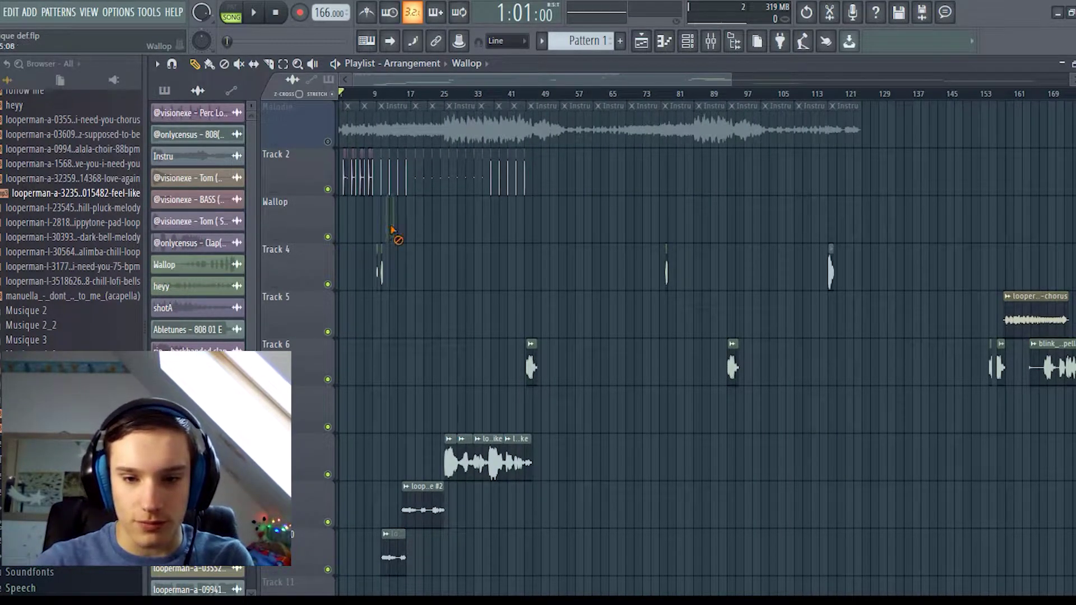
key("space")
scroll(445, 211, "up", 5)
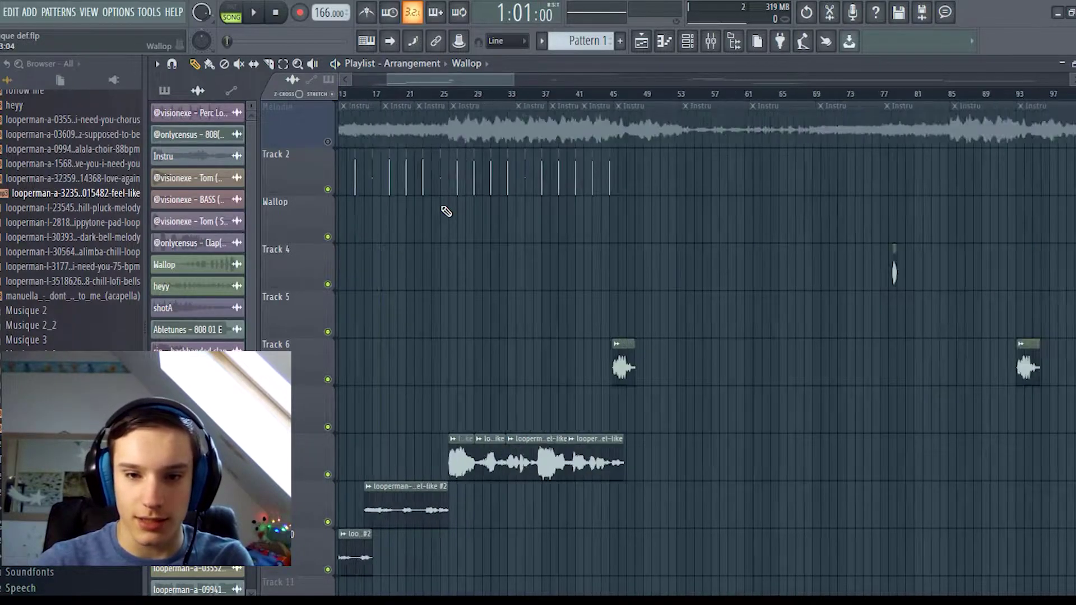
Step: Move the clap clips from bar 9 onward from Track 2 down to the Wallop track
scroll(396, 84, "down", 3)
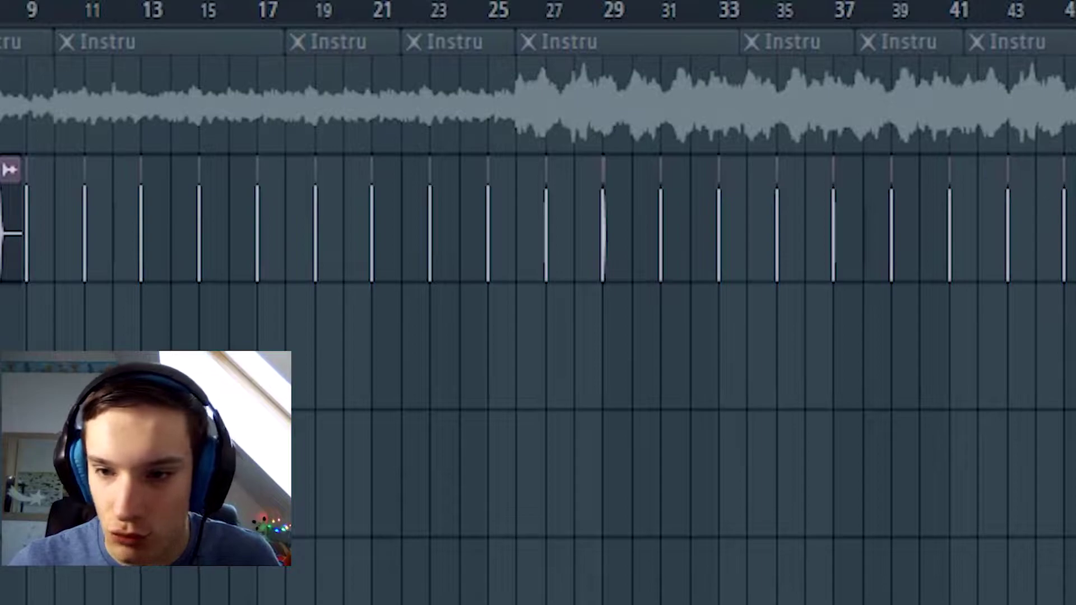
mouse_move(1015, 269)
left_mouse_down()
mouse_move(281, 245)
mouse_move(50, 260)
mouse_move(29, 270)
left_mouse_up()
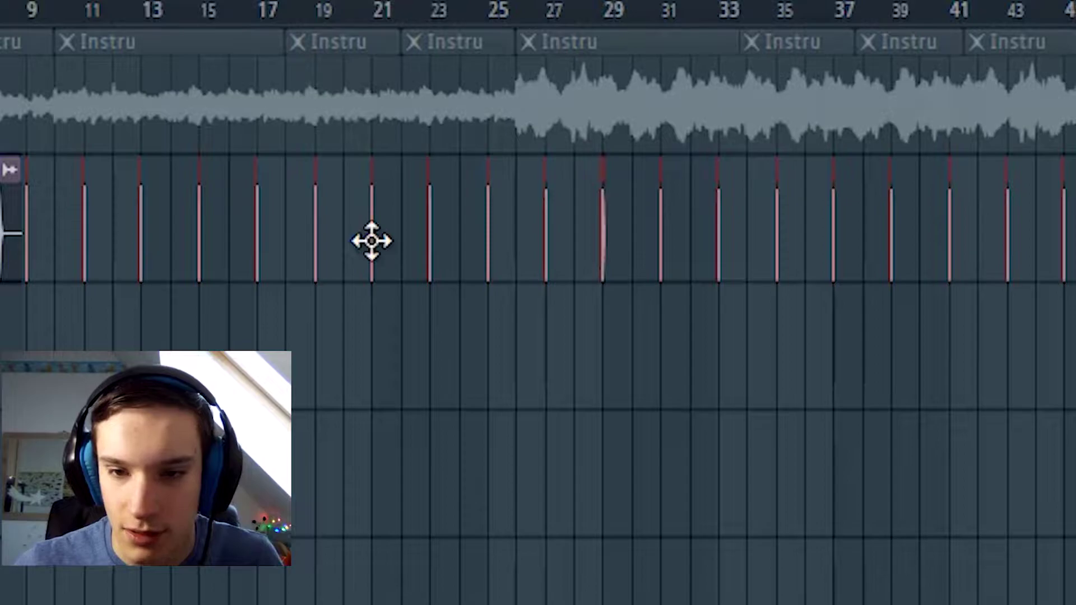
left_click_drag(373, 361, 372, 375)
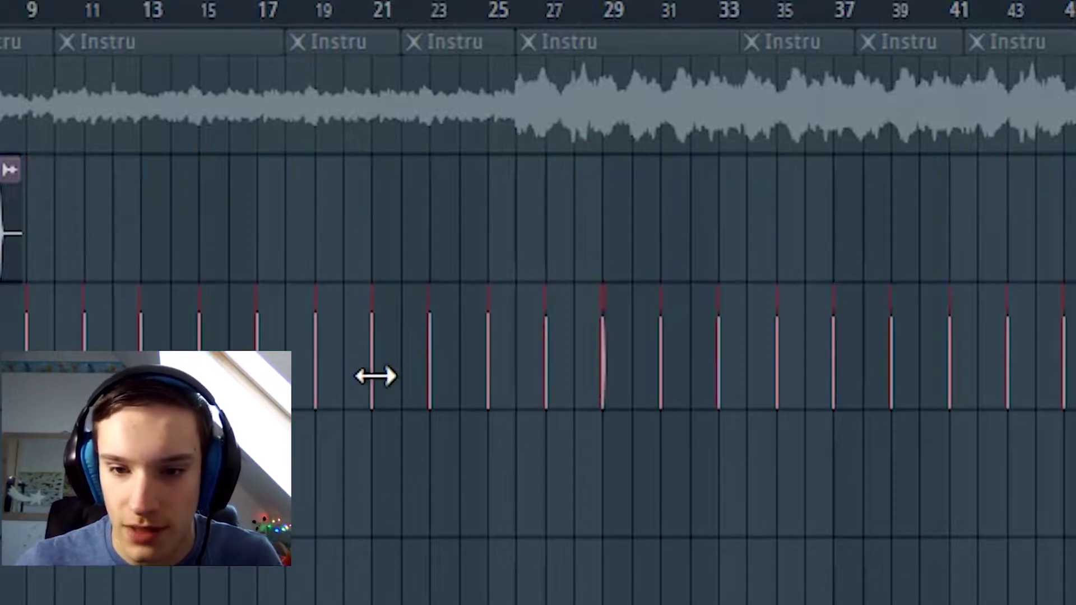
Step: Move the remaining clap clips near bars 3, 5 and 7 from Track 2 to the Wallop track
scroll(400, 106, "up", 6)
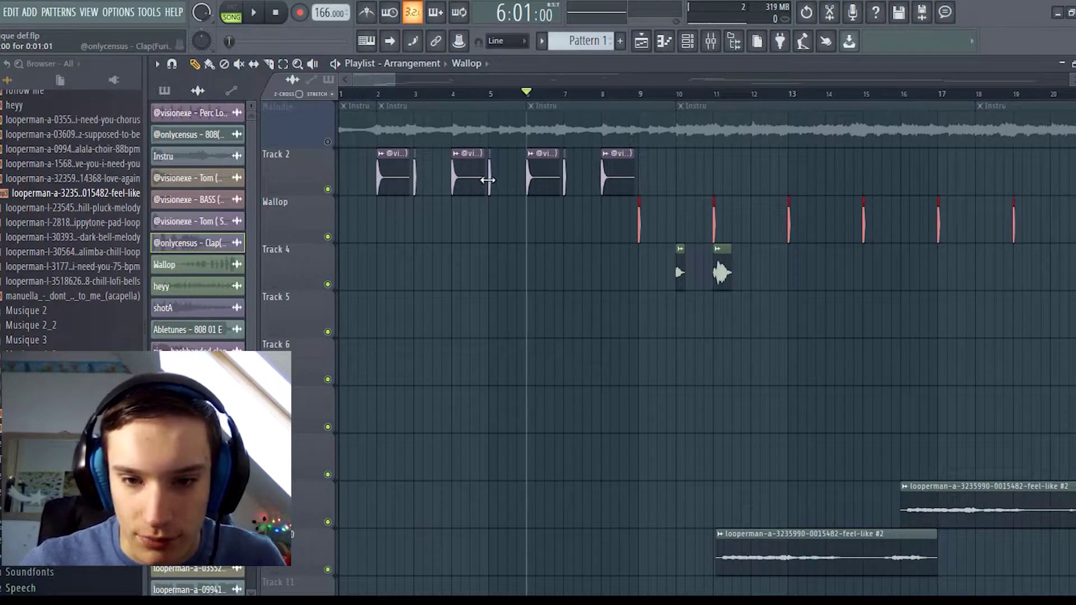
double_click(569, 224)
right_click(570, 223)
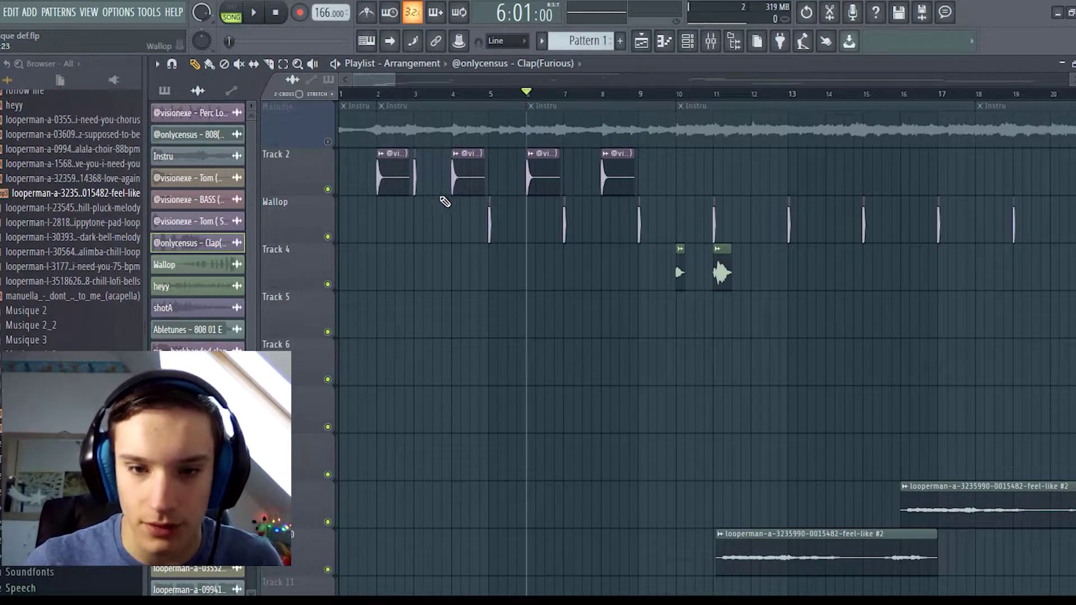
scroll(443, 221, "down", 8)
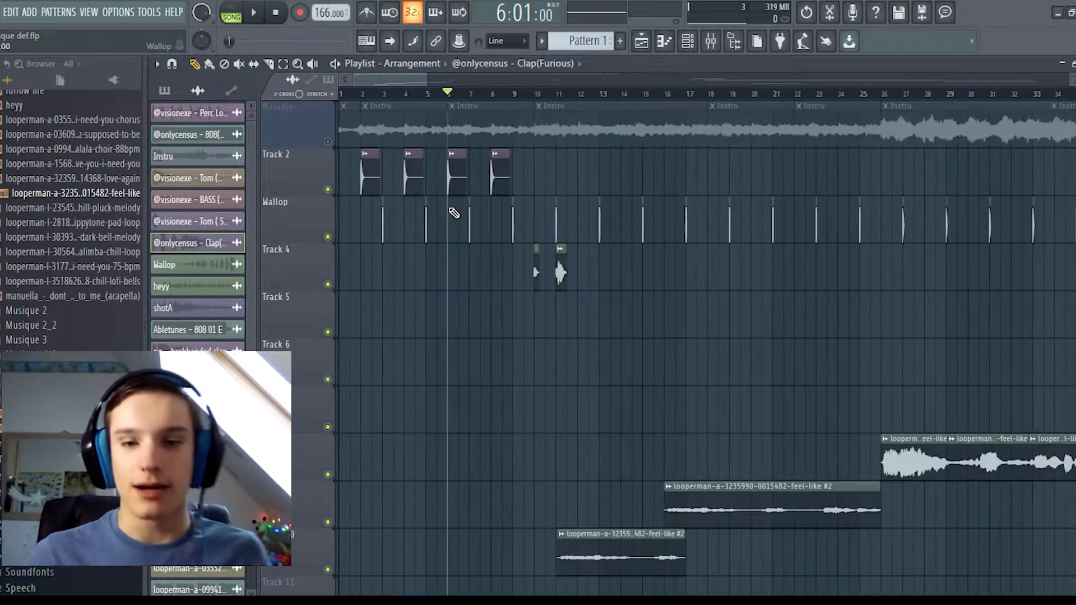
Step: Play the arrangement from bar 6 and again around bar 78 to check the sounds
key("space")
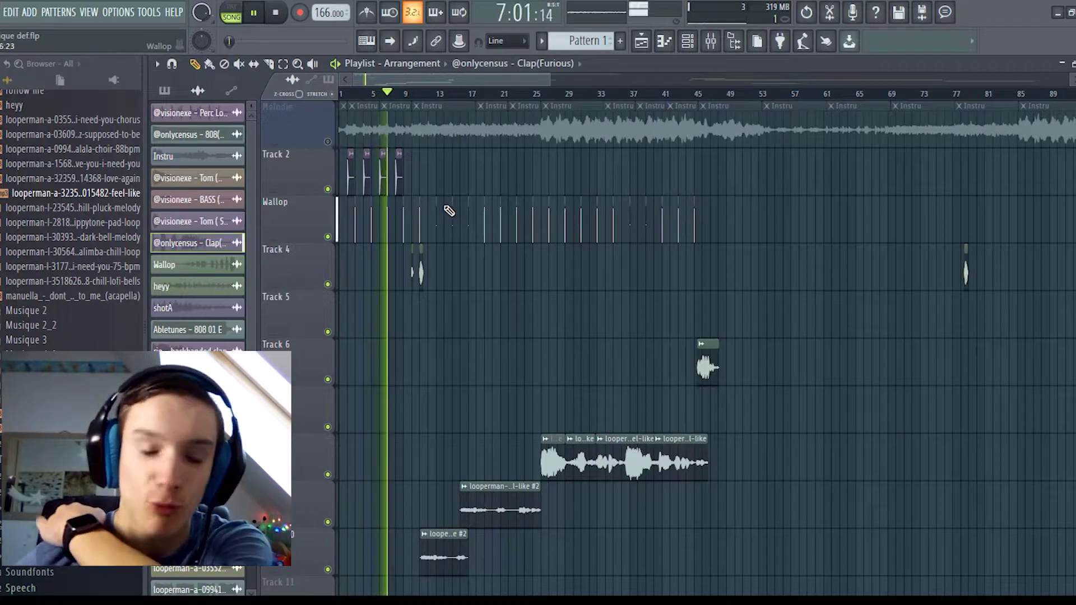
key("space")
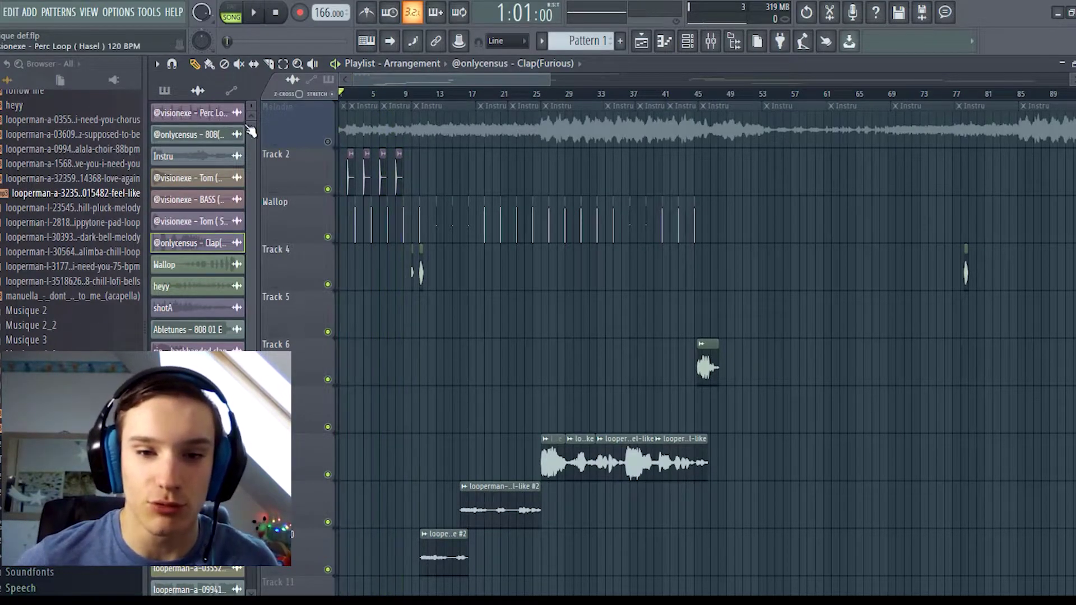
scroll(360, 100, "up", 5)
key("space")
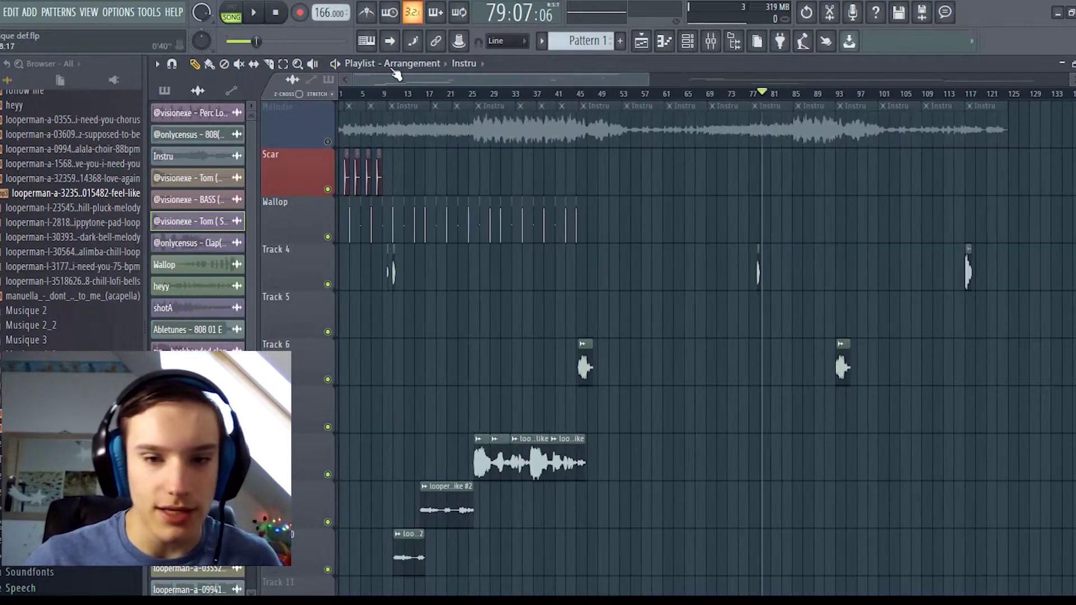
key("space")
right_click(292, 206)
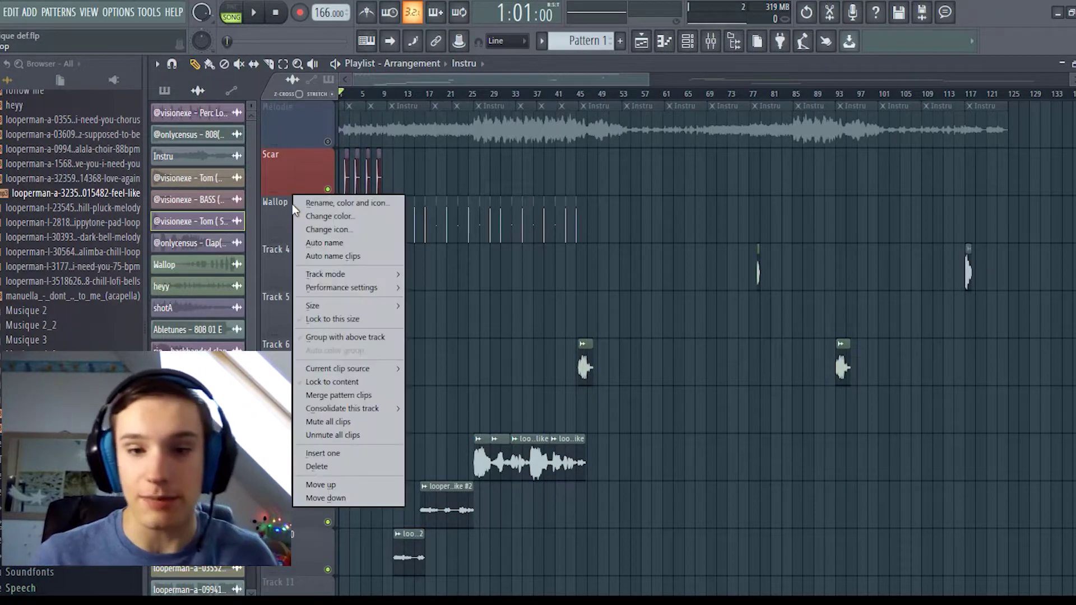
left_click(437, 359)
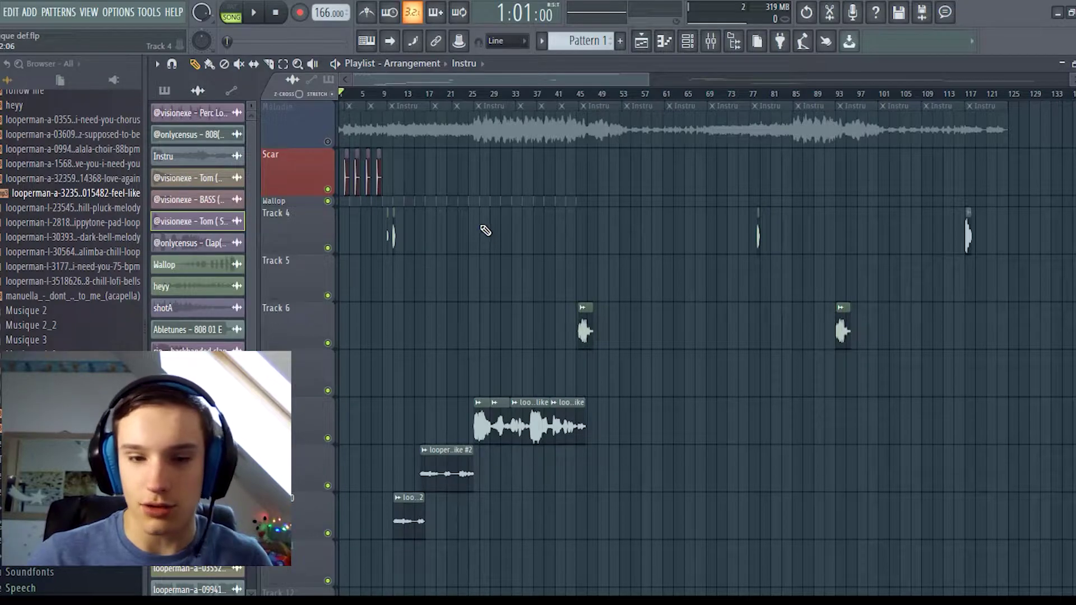
key("ctrl+z")
Step: Rename the Wallop track as Clap and give it a green colour with a thumbs-up icon
right_click(297, 212)
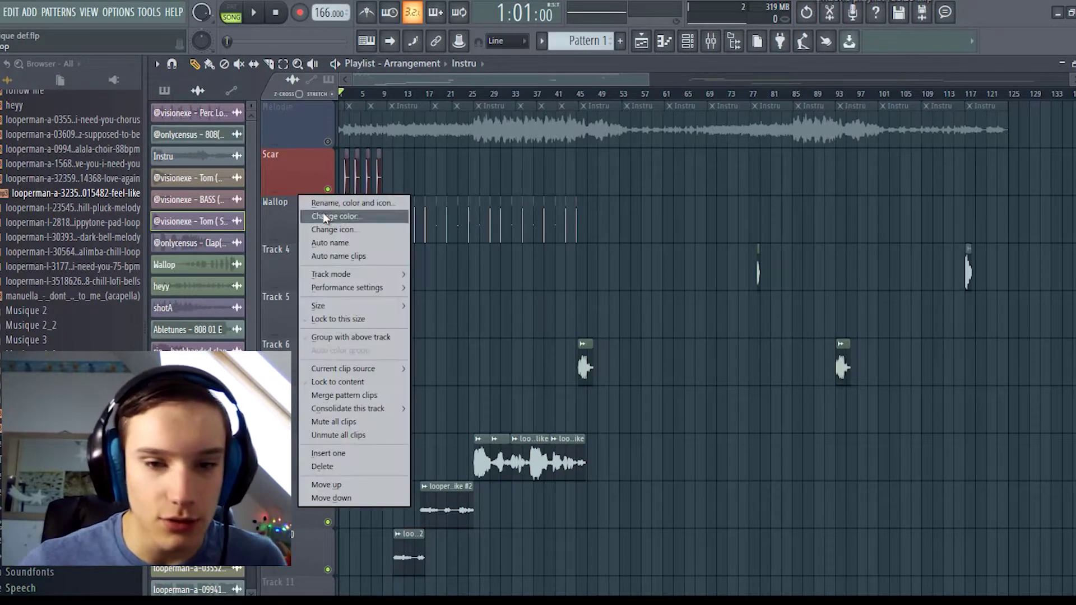
left_click(328, 204)
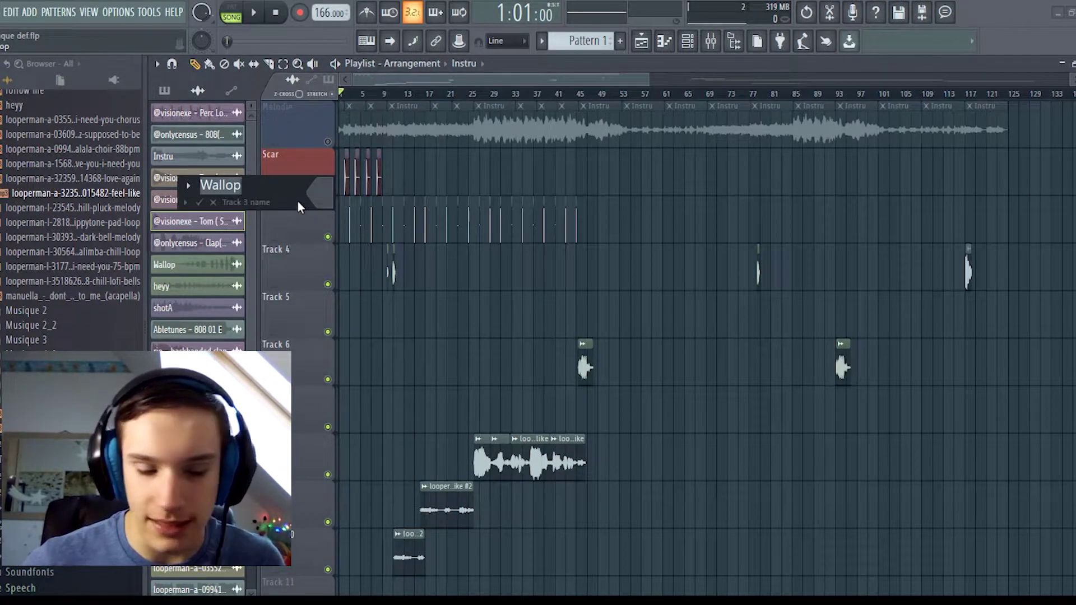
type("Clap")
left_click(187, 203)
left_click(311, 242)
right_click(296, 224)
left_click(281, 225)
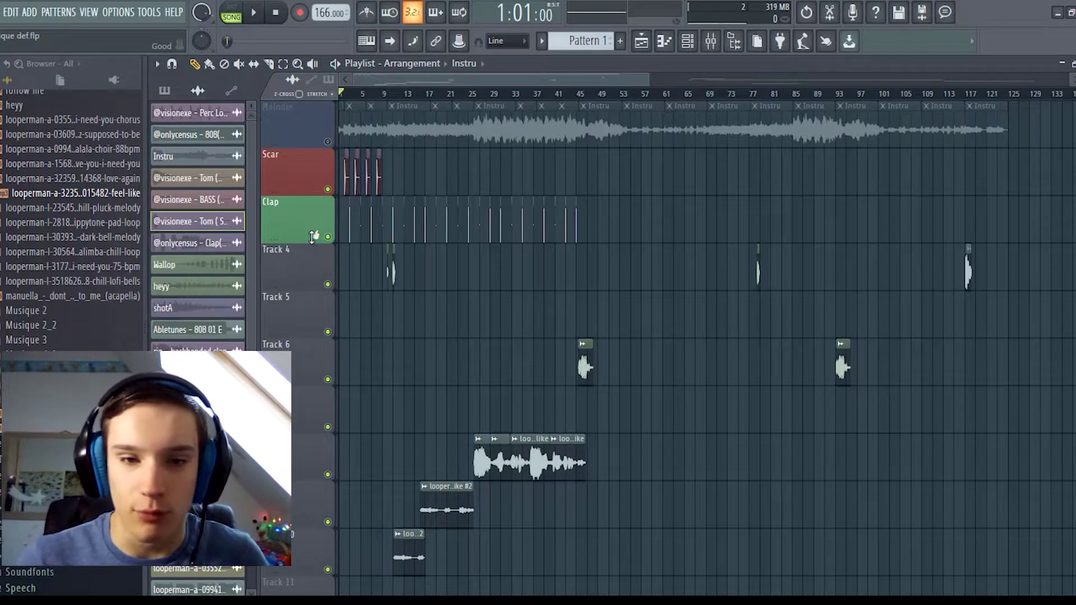
Step: Play the Track 4 clips from bar 10, and pick the clip near bar 117 on that track
left_click(389, 94)
key("space")
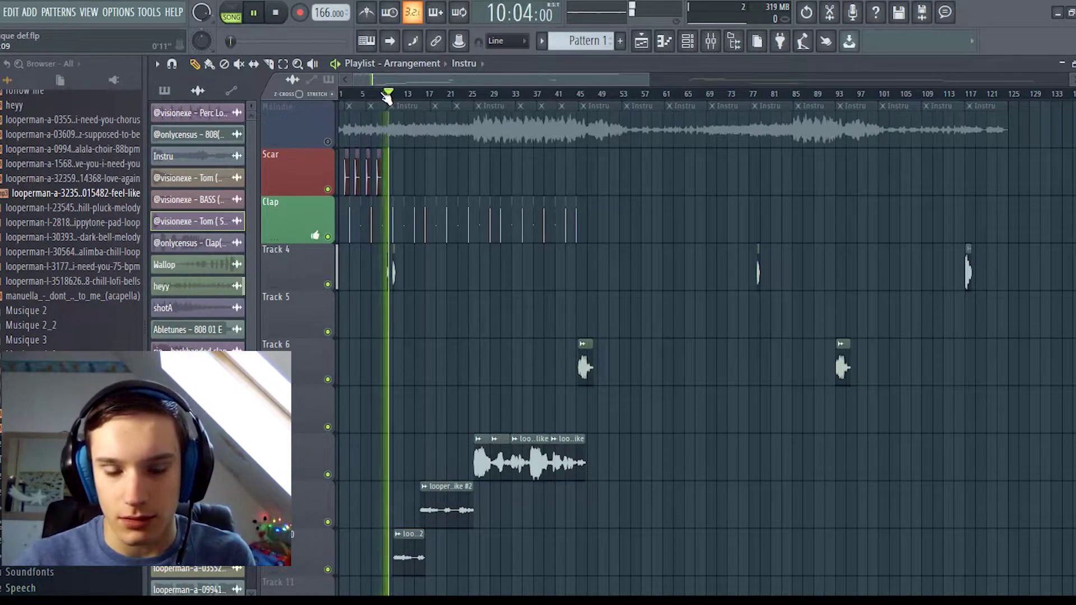
key("space")
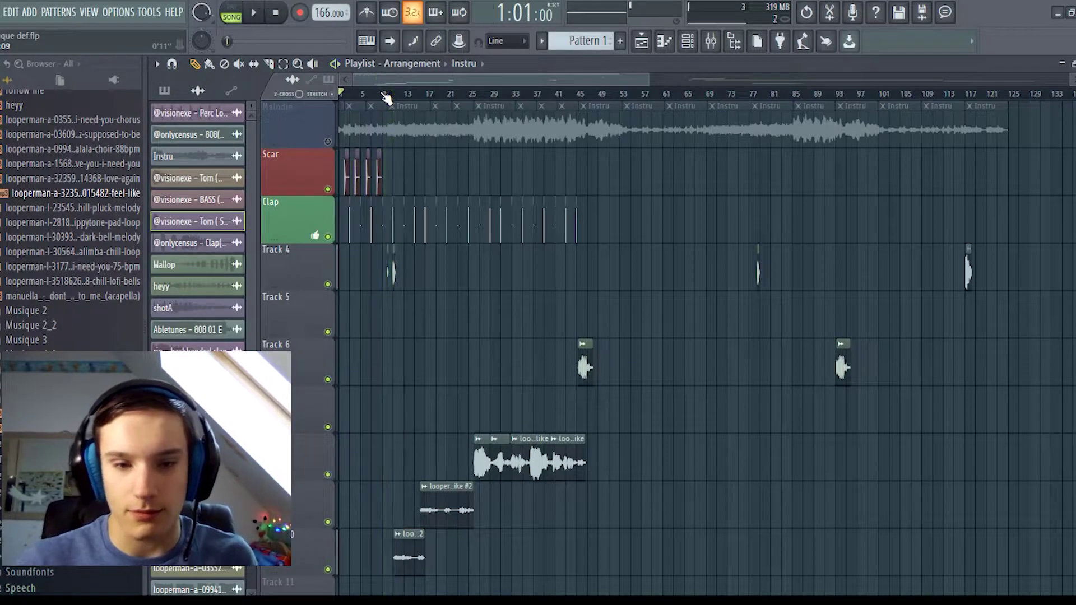
right_click(311, 269)
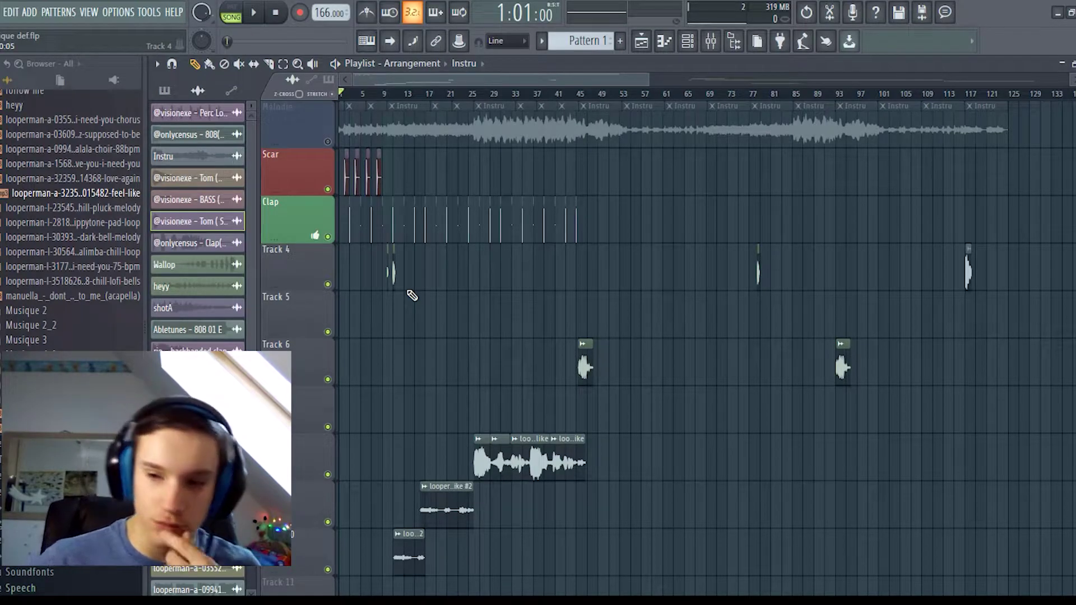
left_click_drag(980, 96, 968, 98)
left_click(970, 262)
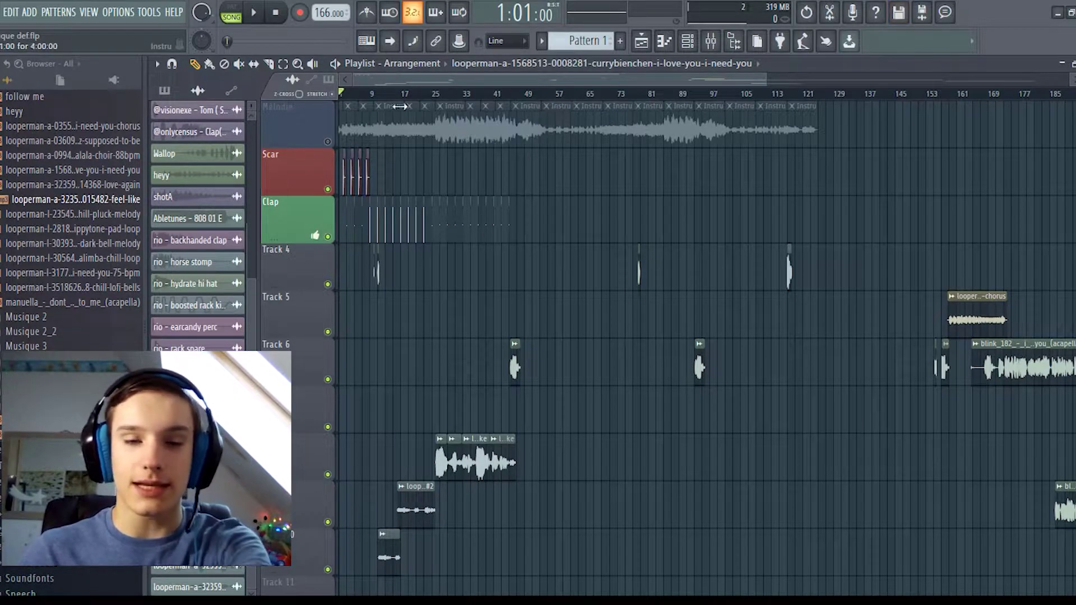
Step: Play the arrangement from bar 6 to listen to the sounds in the opening section
left_click(359, 94)
key("space")
scroll(396, 162, "up", 5, "ctrl")
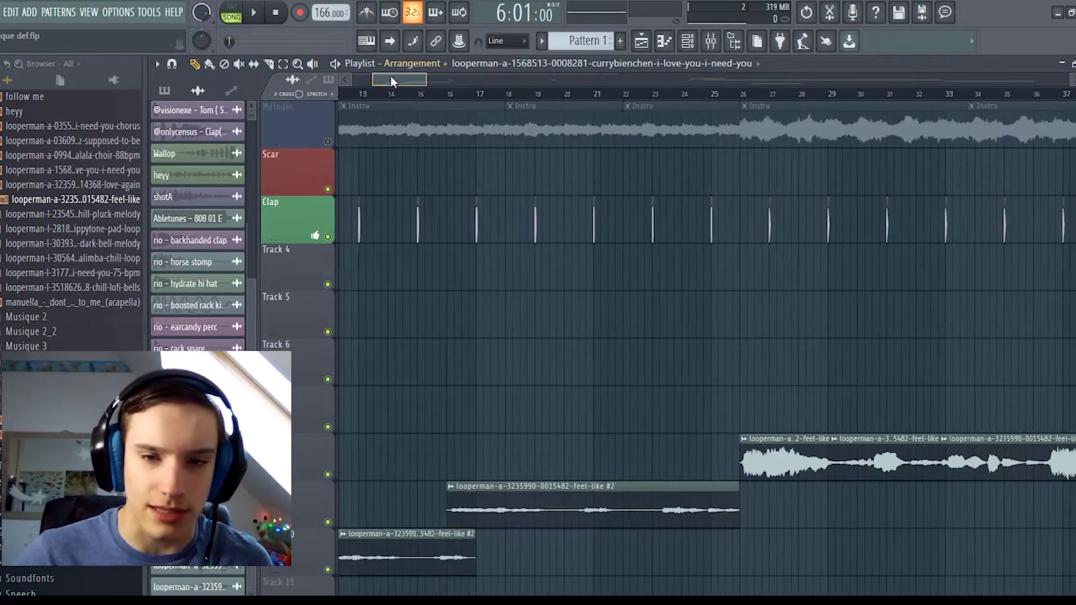
left_click_drag(399, 73, 358, 79)
key("space")
Step: Place an i-love-you-i-need-you clip on the melody track near bar 130, past the end of the melody
scroll(576, 287, "down", 6, "ctrl")
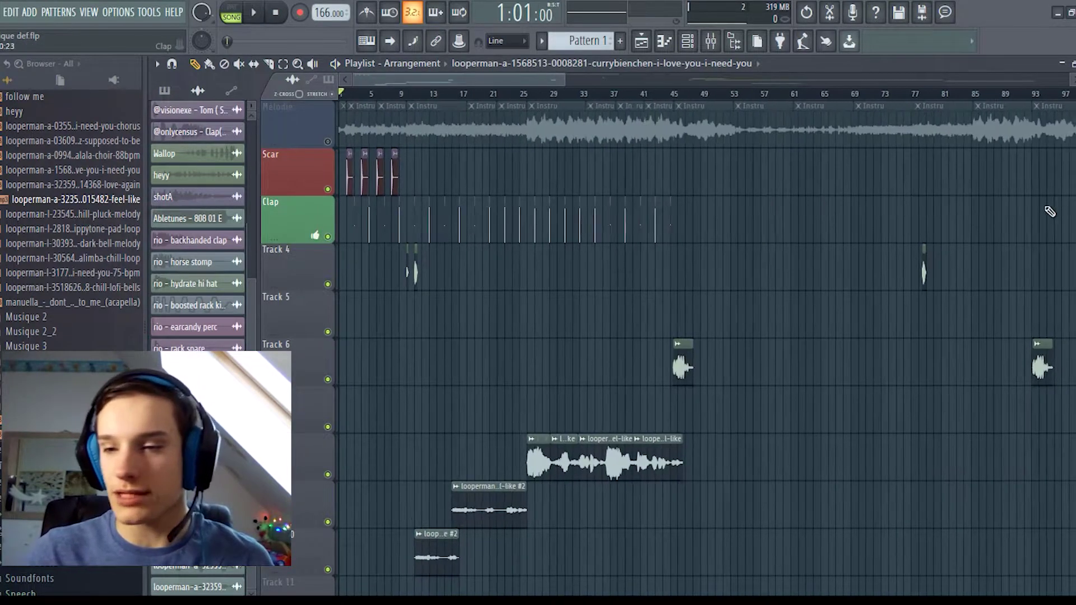
scroll(860, 333, "down", 5)
scroll(847, 324, "up", 5)
scroll(822, 305, "down", 3, "ctrl")
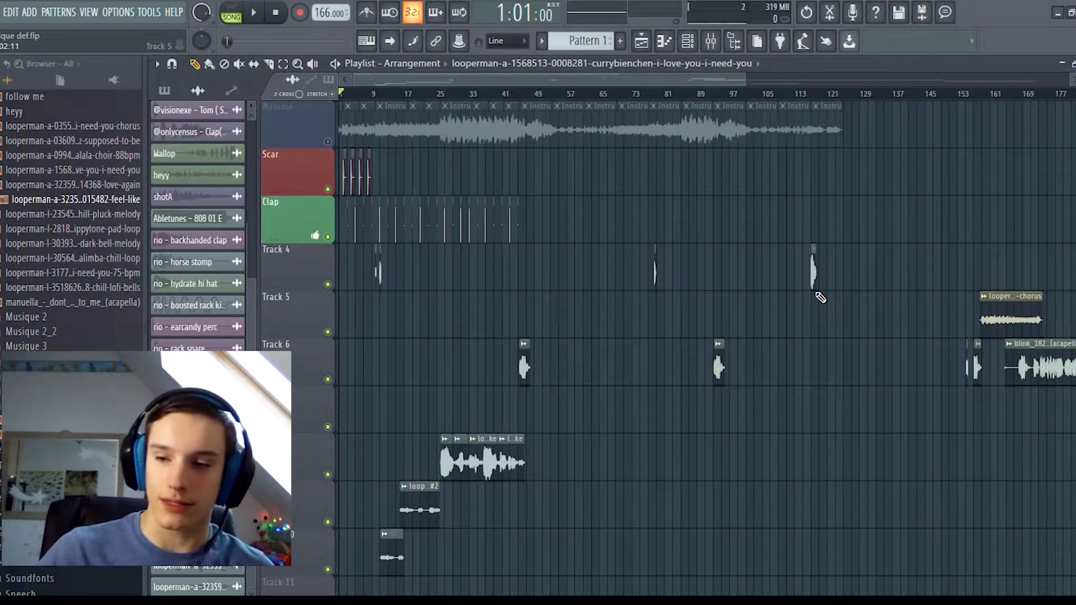
scroll(821, 298, "down", 3, "ctrl")
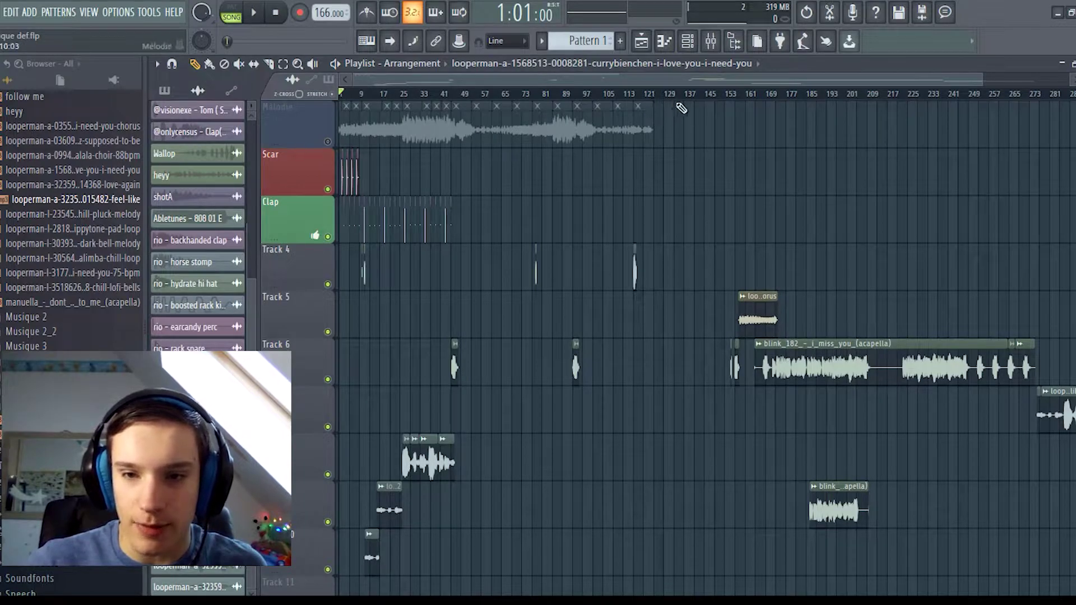
left_click_drag(668, 101, 781, 128)
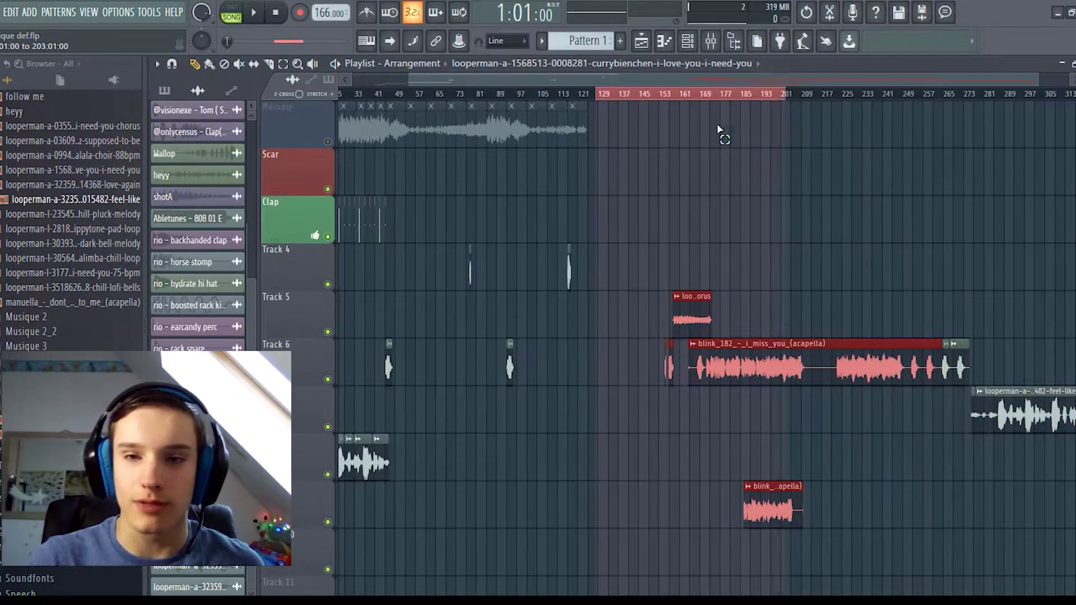
left_click(601, 94)
left_click_drag(605, 98, 342, 236)
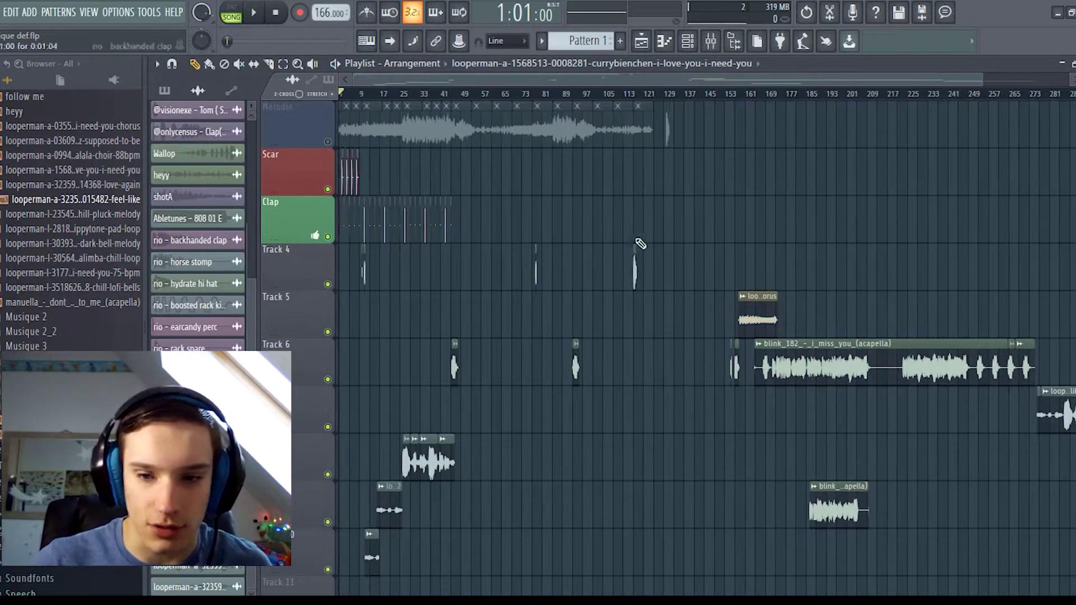
Step: Move the clips between bars 11 and 117 on Tracks 4 to 10 down one track, keeping the bar 10 clip on Track 4
left_click_drag(677, 247, 482, 431)
left_click(677, 279)
left_click(671, 278)
left_click_drag(656, 243, 373, 541)
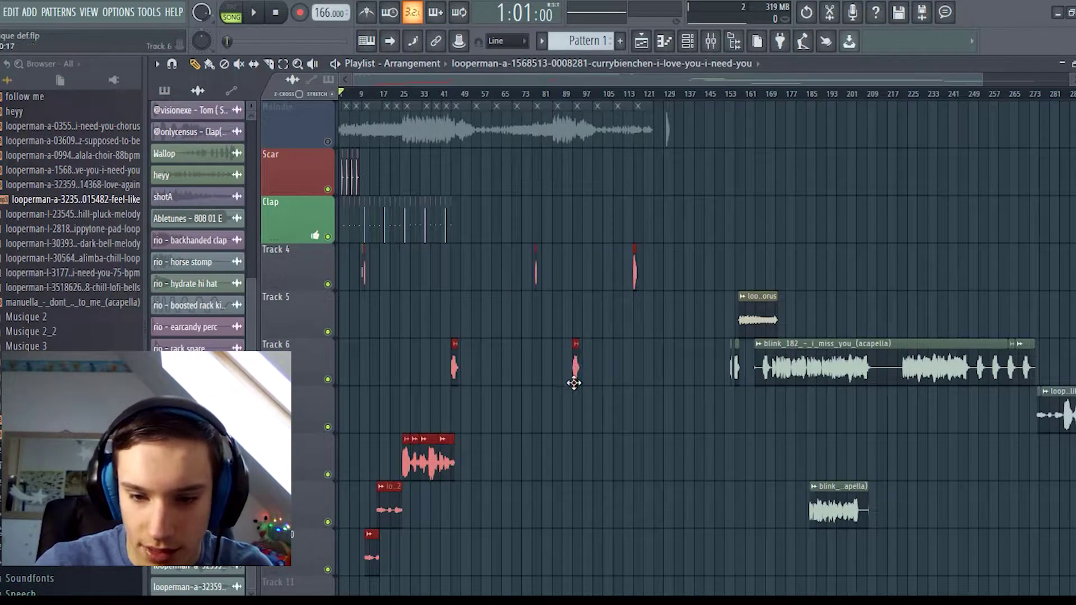
left_click_drag(575, 382, 572, 415)
Step: Play the arrangement from around bar 7 to bar 11 to listen to the clips on Tracks 4 and 5
left_click(353, 93)
key("space")
scroll(393, 213, "up", 4)
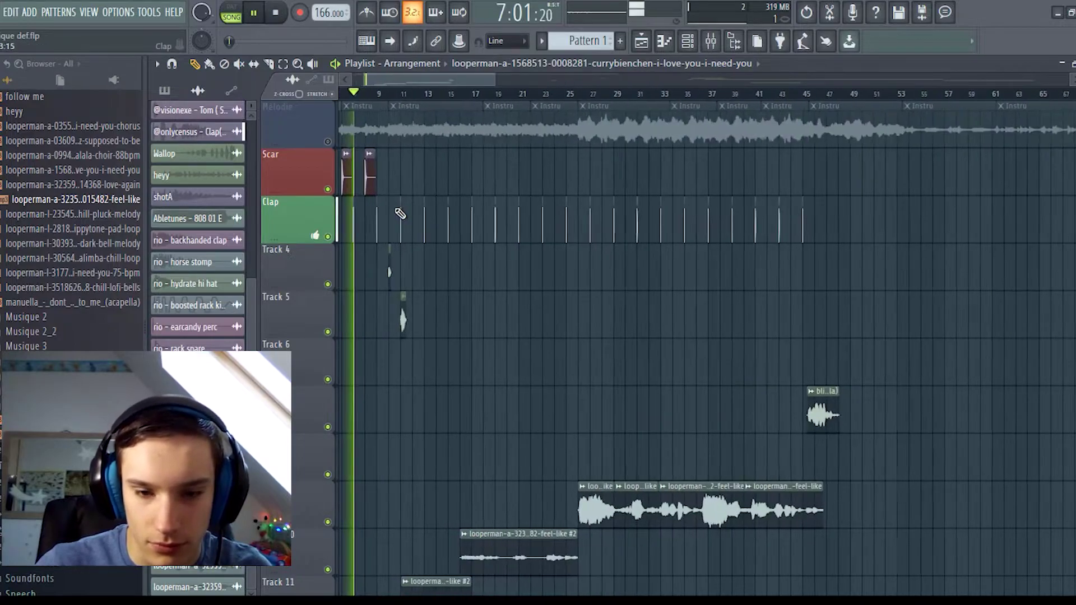
left_click_drag(438, 76, 382, 78)
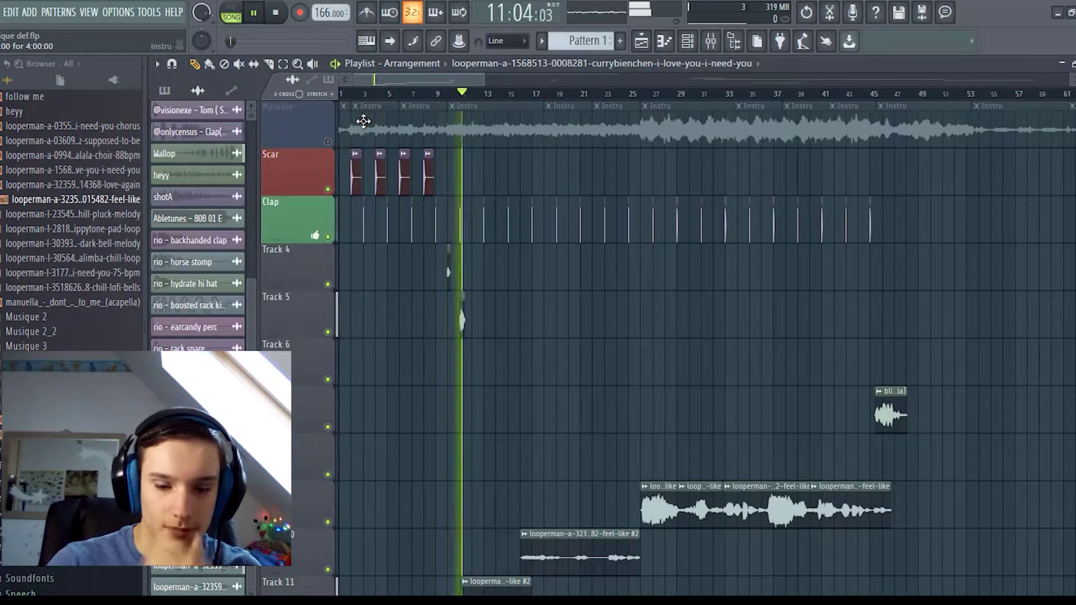
key("space")
Step: Rename Track 4 as Hey and set the track's colour to yellow
right_click(317, 247)
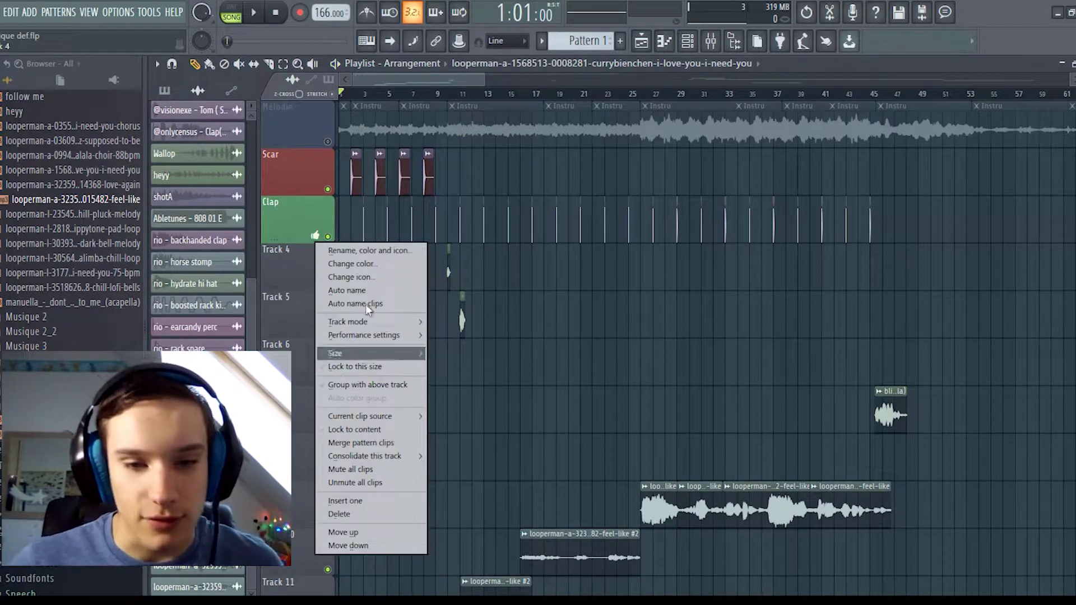
left_click(362, 248)
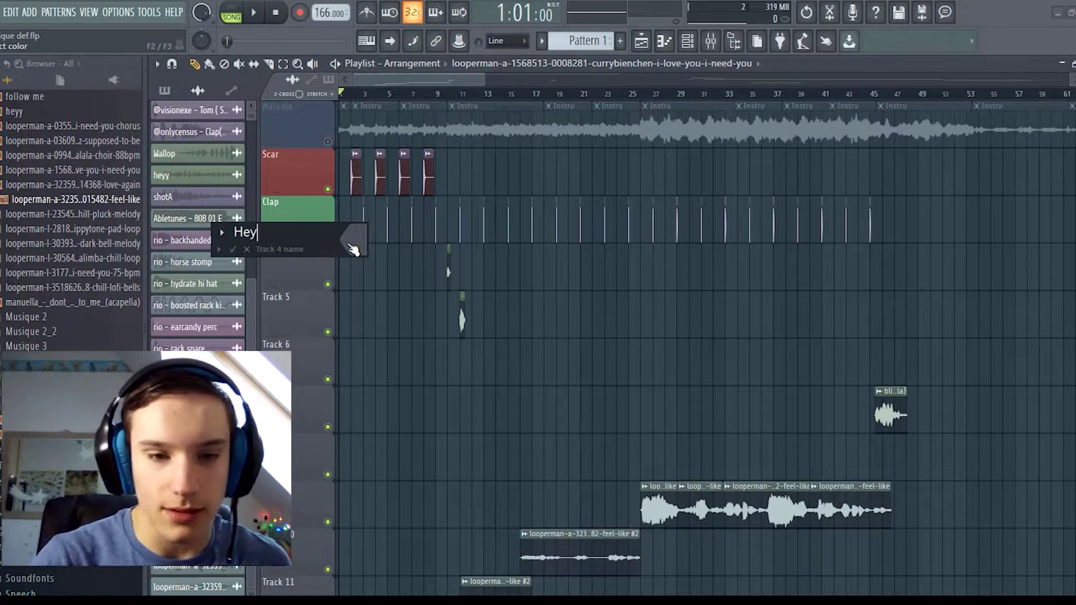
left_click(247, 250)
right_click(314, 242)
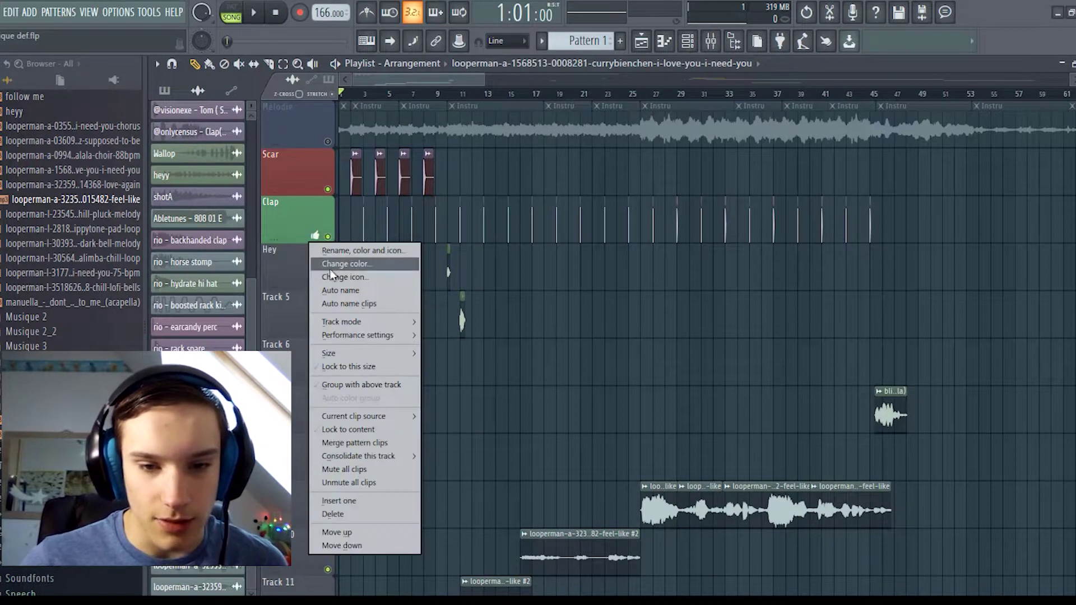
left_click(334, 250)
left_click(336, 250)
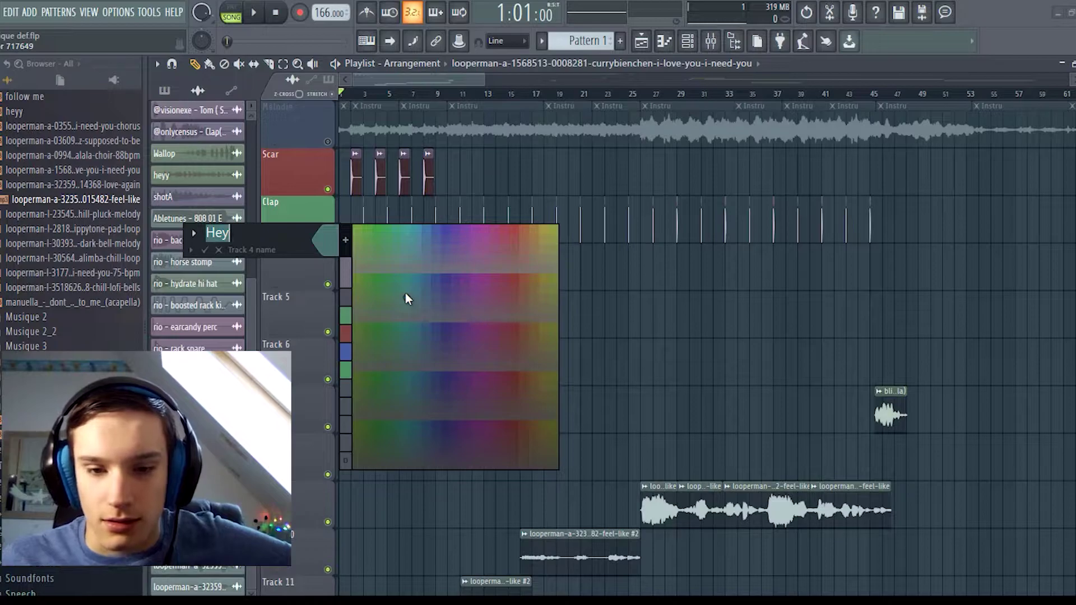
left_click(465, 313)
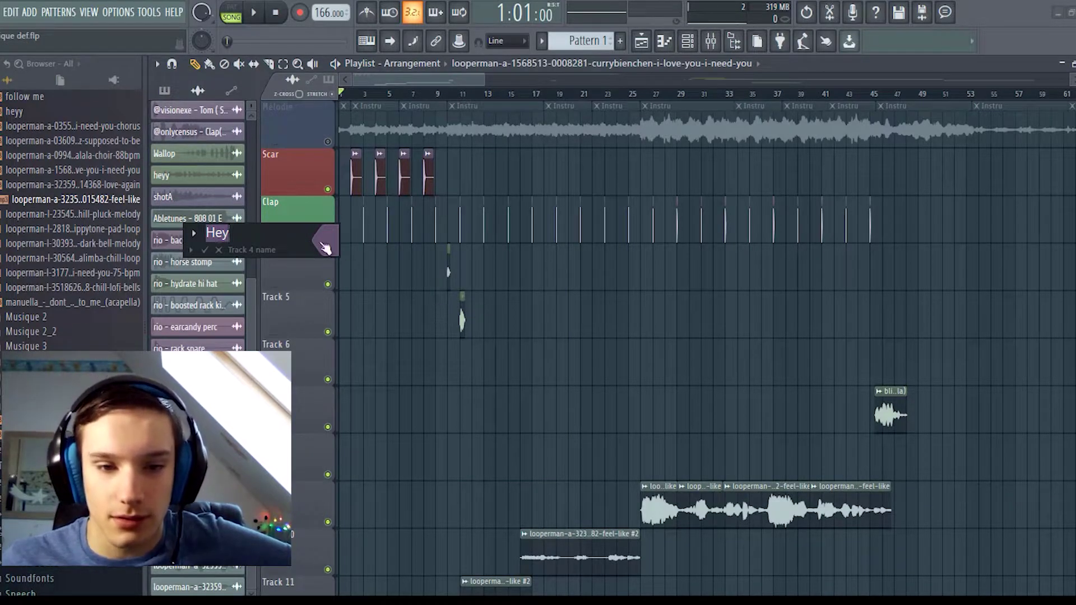
left_click(326, 240)
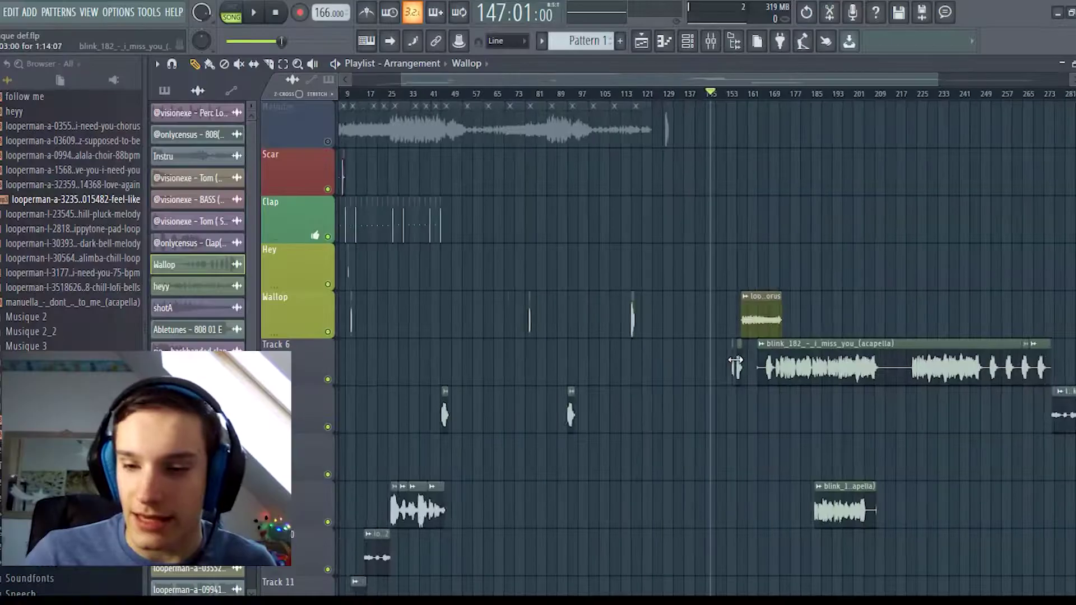
Step: Check the clip near bar 130 on the melody track, placing the playback position at bar 129
scroll(851, 360, "up", 3)
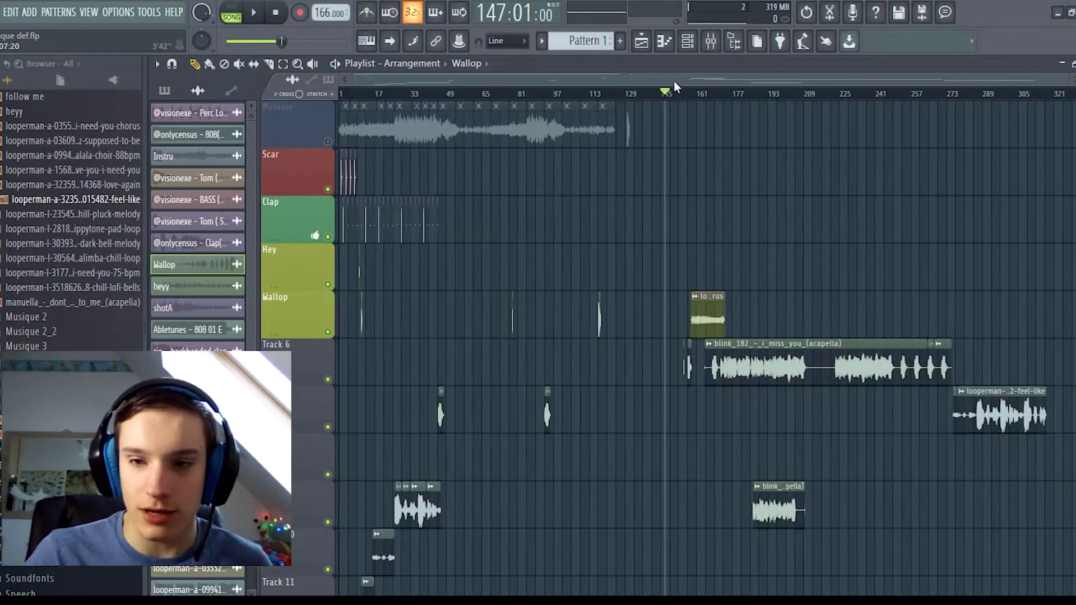
left_click(618, 113)
key("space")
key("space")
scroll(625, 125, "up", 5)
left_click(646, 93)
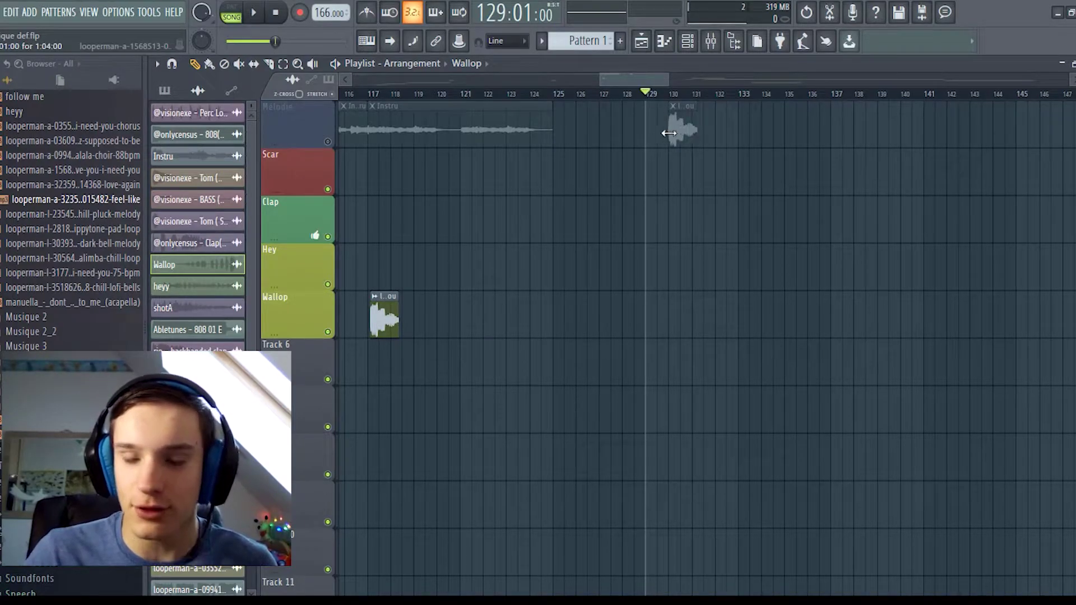
Step: Listen to the melody track from bar 129 and again from around bar 116, leaving the track muted after playback
left_click(329, 142)
key("space")
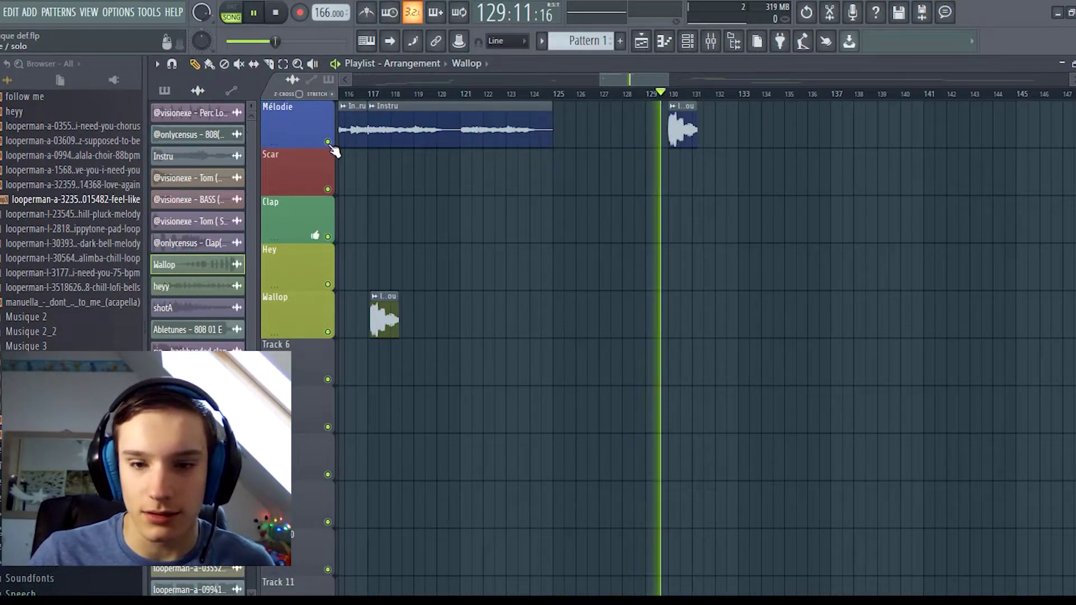
left_click(358, 93)
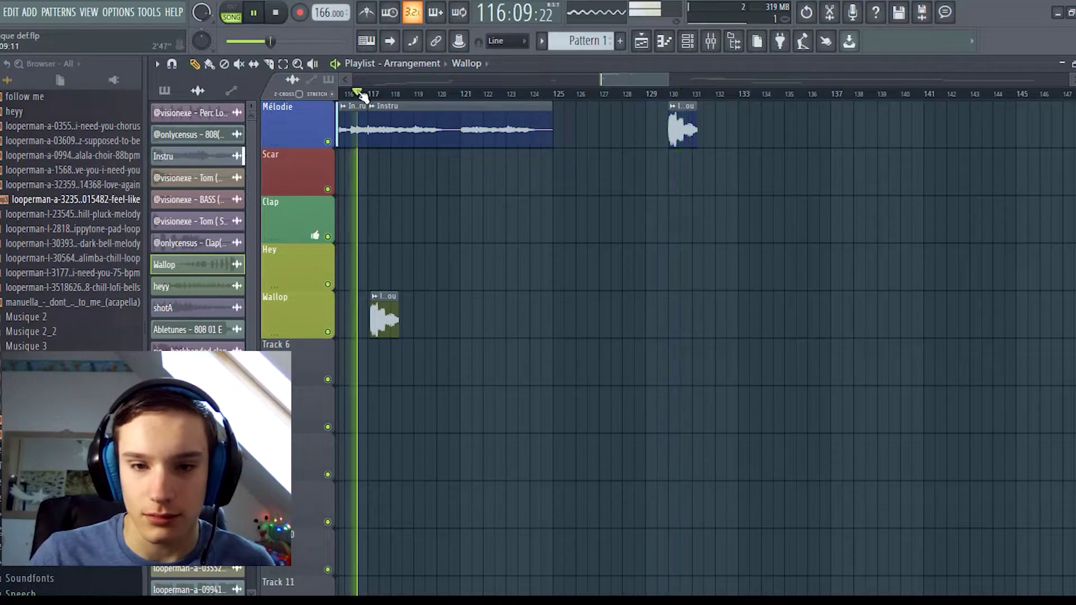
key("space")
left_click(329, 142)
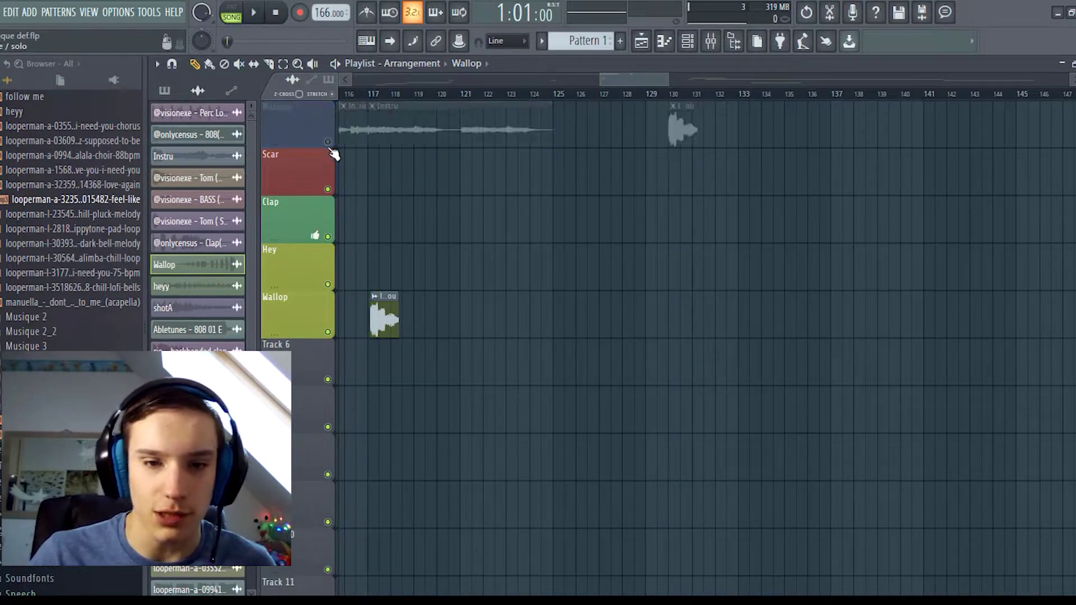
Step: Move the clip near bar 130 from the melody track down to Track 6
right_click(674, 114)
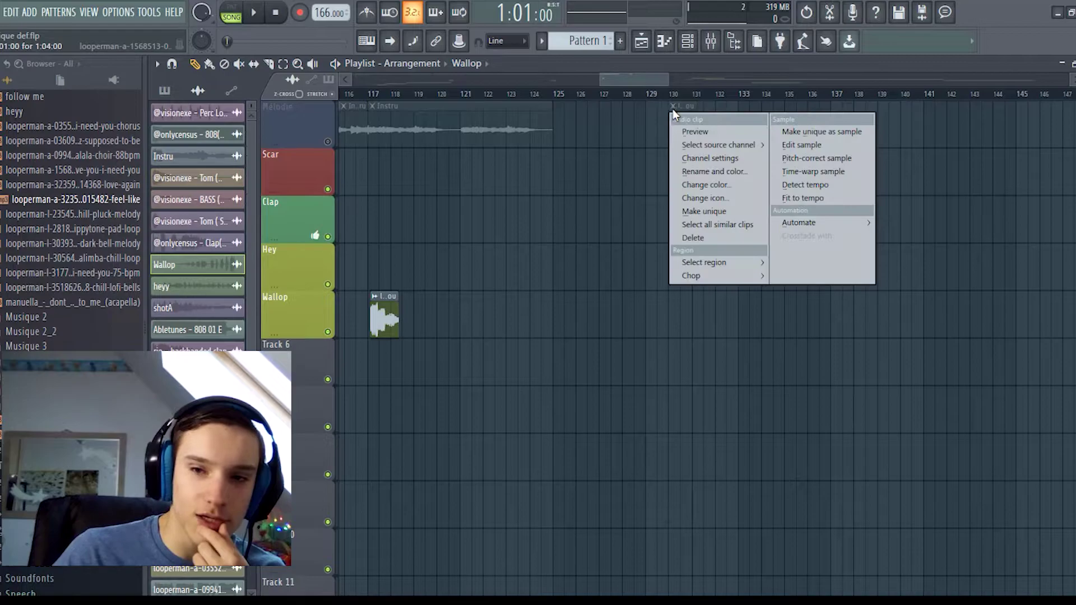
left_click(676, 108)
left_click_drag(685, 126, 746, 366)
scroll(732, 366, "down", 5)
scroll(732, 366, "down", 1)
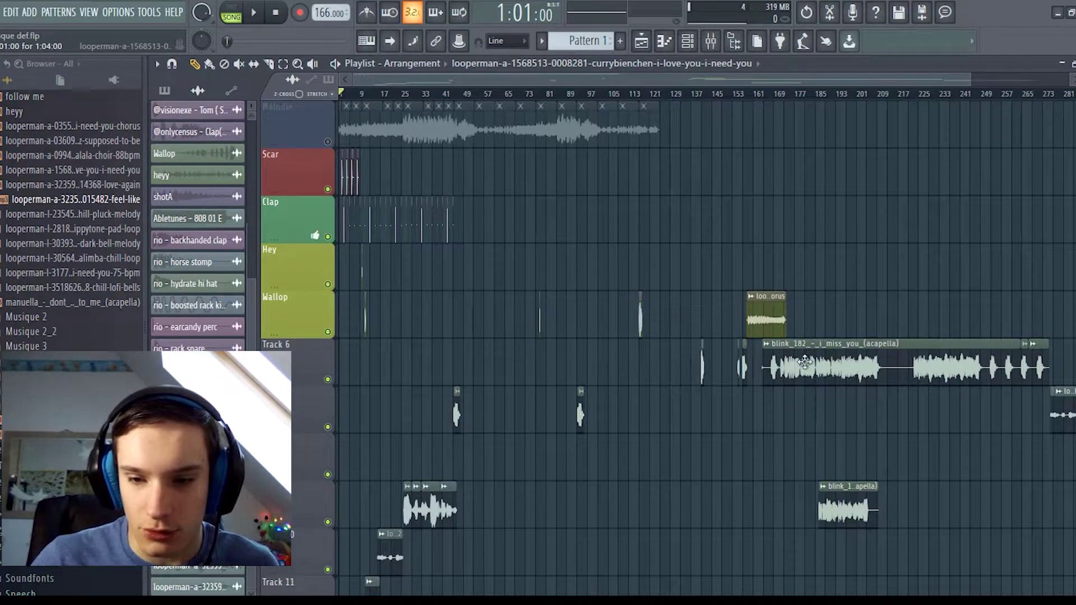
Step: Play the start of the arrangement to listen to the percussion and clap tracks without the melody
key("space")
scroll(462, 80, "up", 5)
scroll(462, 79, "up", 4)
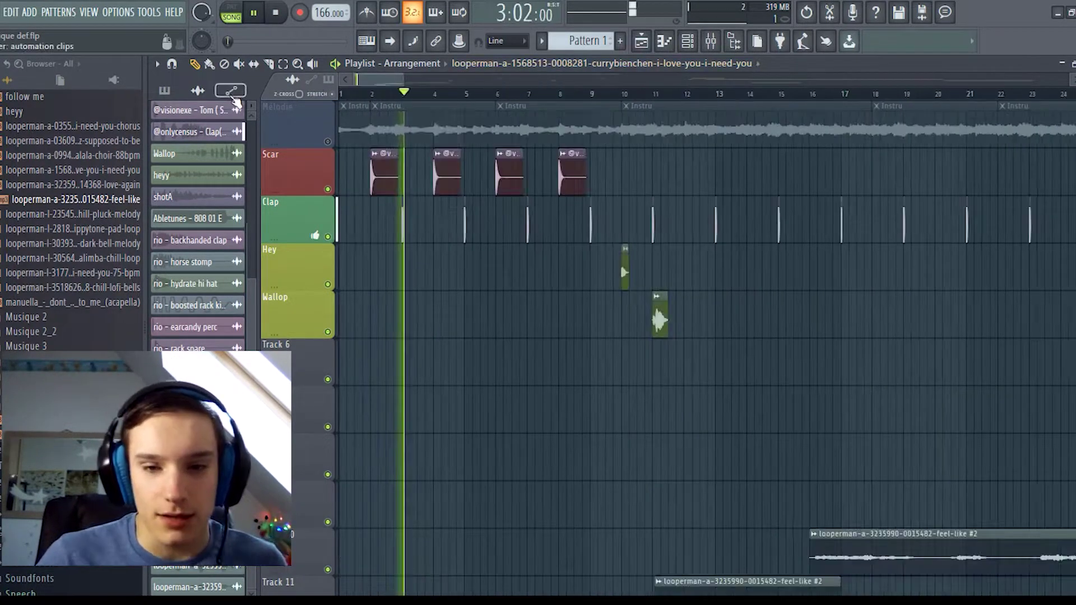
scroll(560, 312, "down", 3)
scroll(552, 303, "up", 2)
key("space")
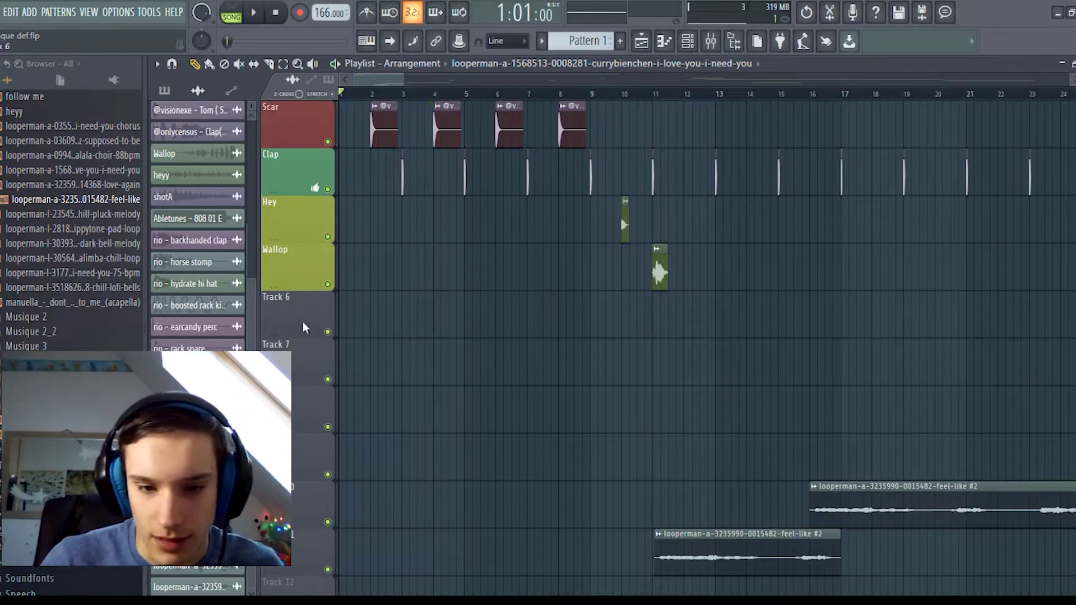
Step: Move the short vocal clips near bars 45 and 93 from Track 7 up to Track 6
scroll(339, 329, "down", 5)
left_click_drag(641, 369, 642, 315)
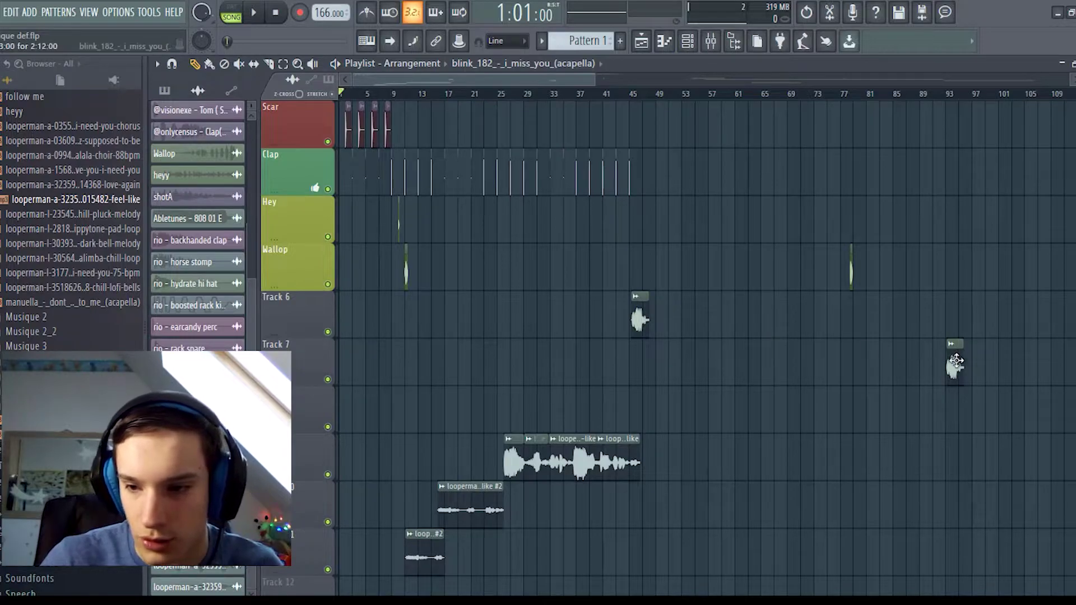
left_click_drag(955, 344, 955, 317)
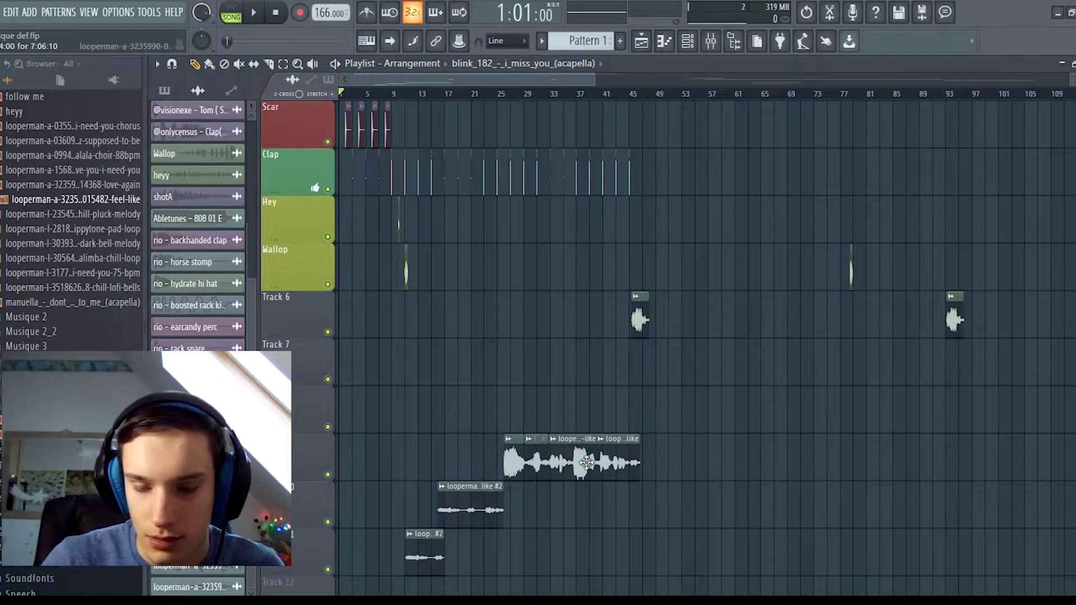
Step: Move the vocal clips between bars 11 and 46 on Tracks 9 to 11 up one track and shift them about two bars later
left_click_drag(375, 385, 620, 552)
left_click_drag(560, 445, 566, 397)
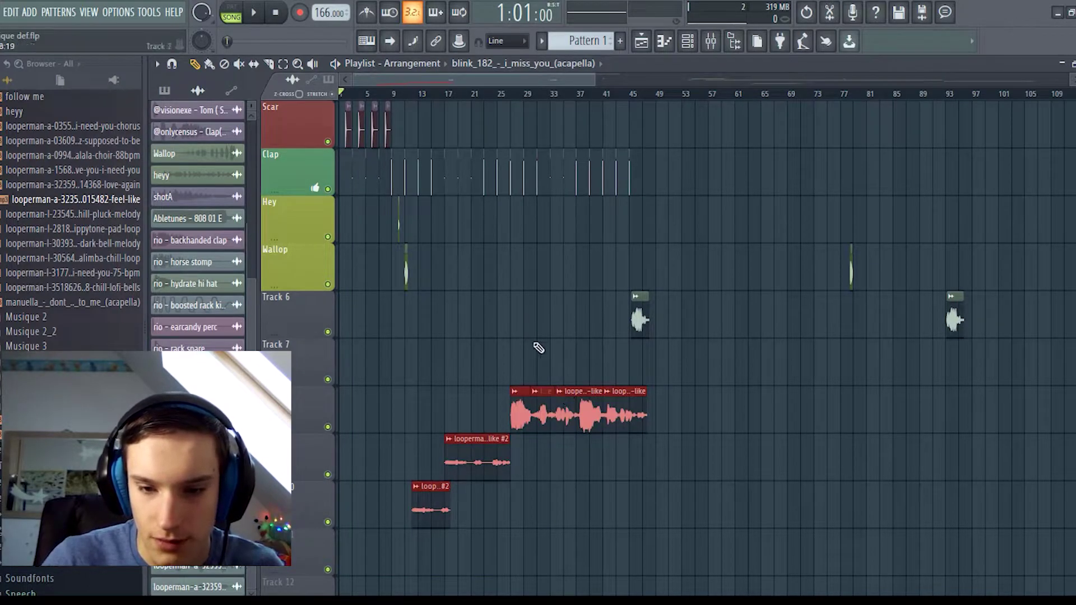
key("shift+Right")
key("shift+Right")
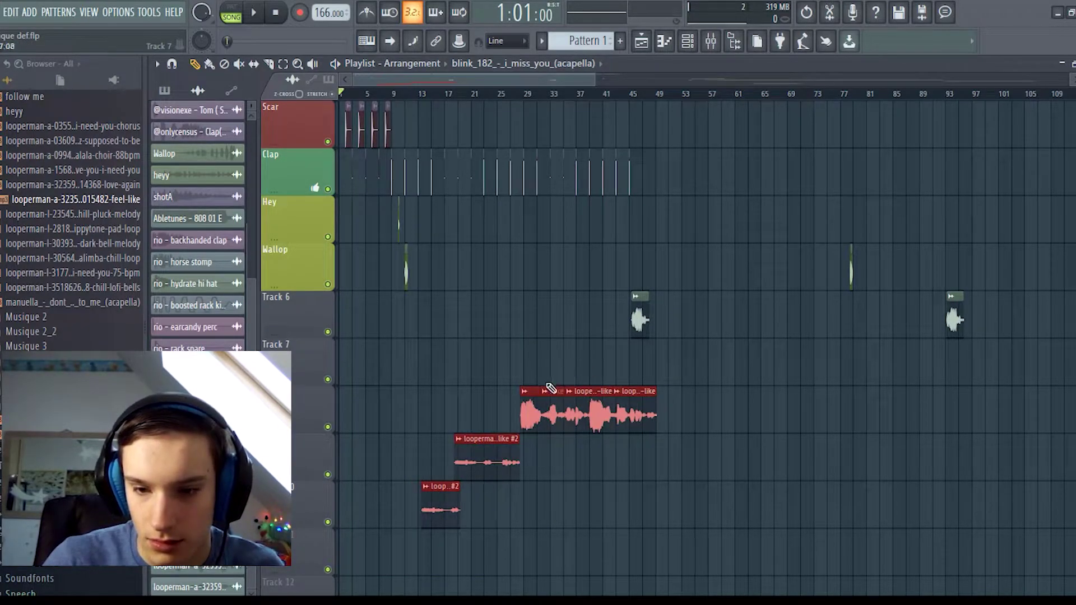
scroll(547, 386, "down", 5)
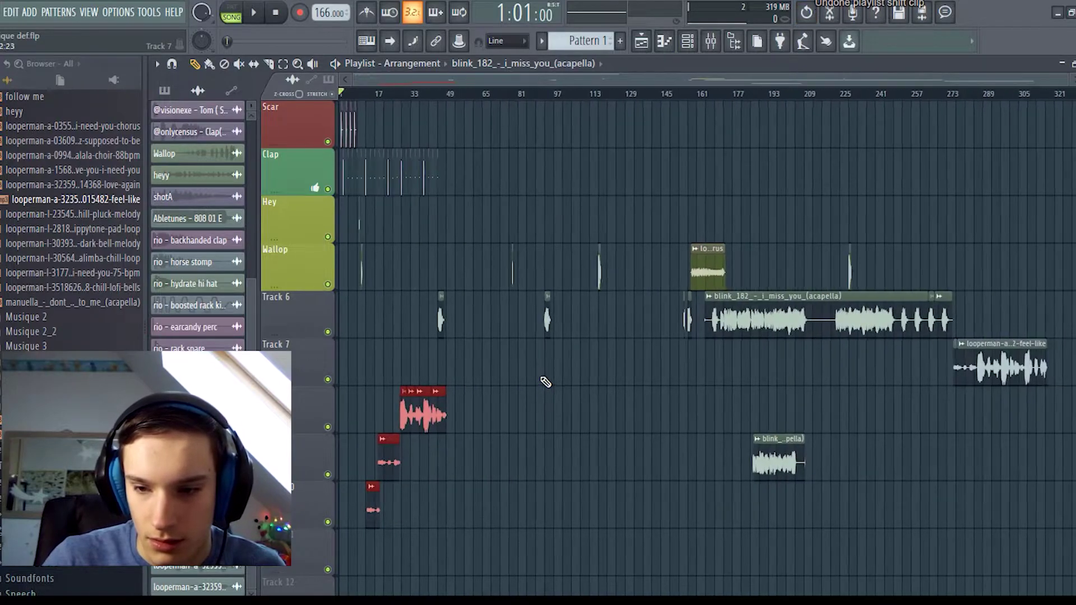
key("shift+Right")
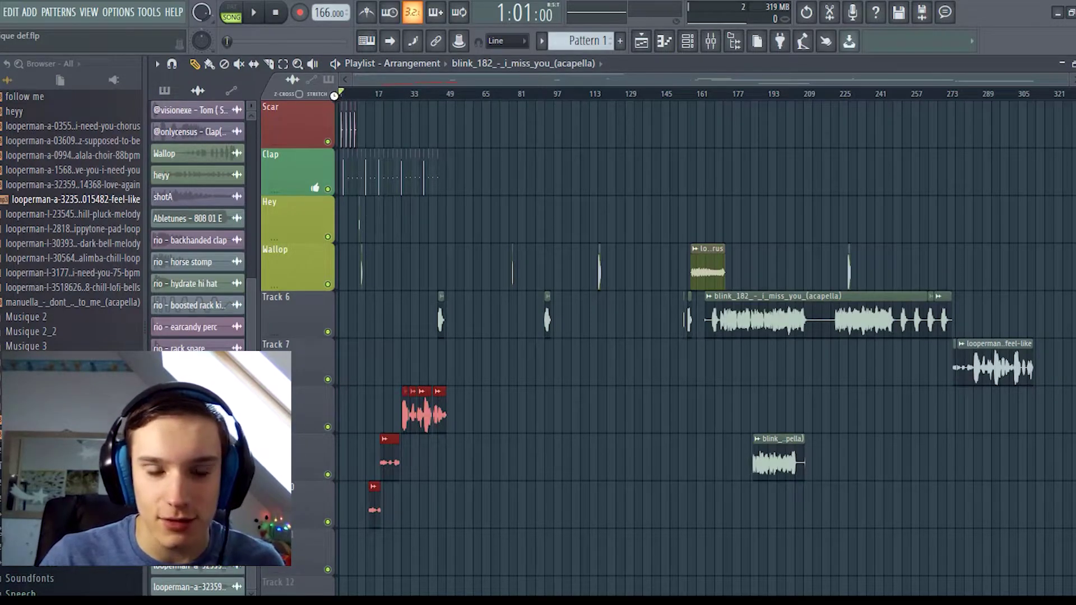
Step: Play the shifted vocal clips without the melody from around bar 14, and again from around bars 27 and 25
scroll(362, 114, "up", 4)
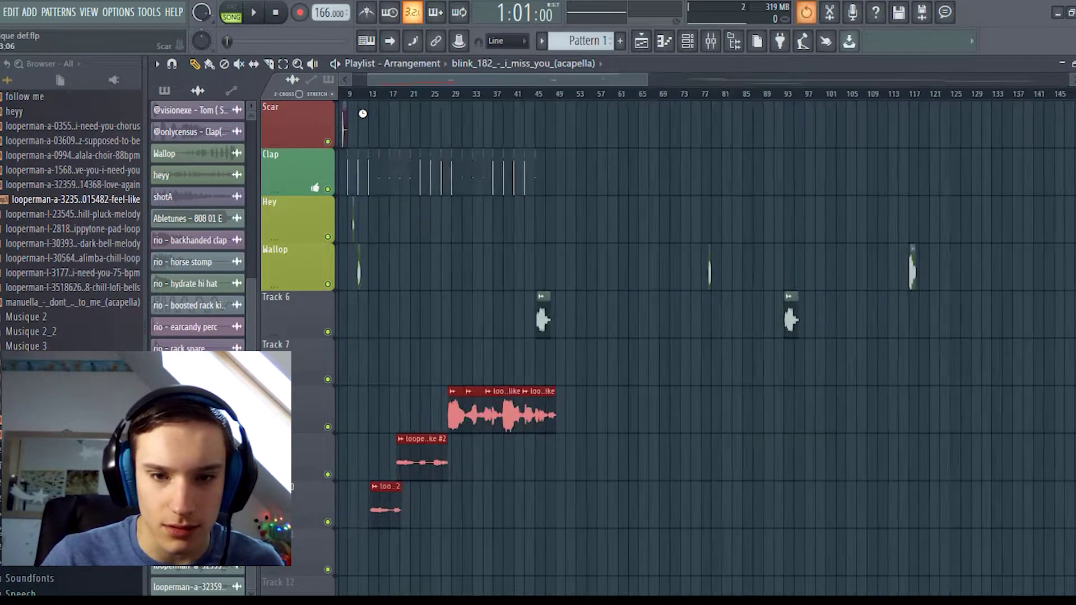
scroll(401, 125, "up", 1)
left_click(372, 93)
key("space")
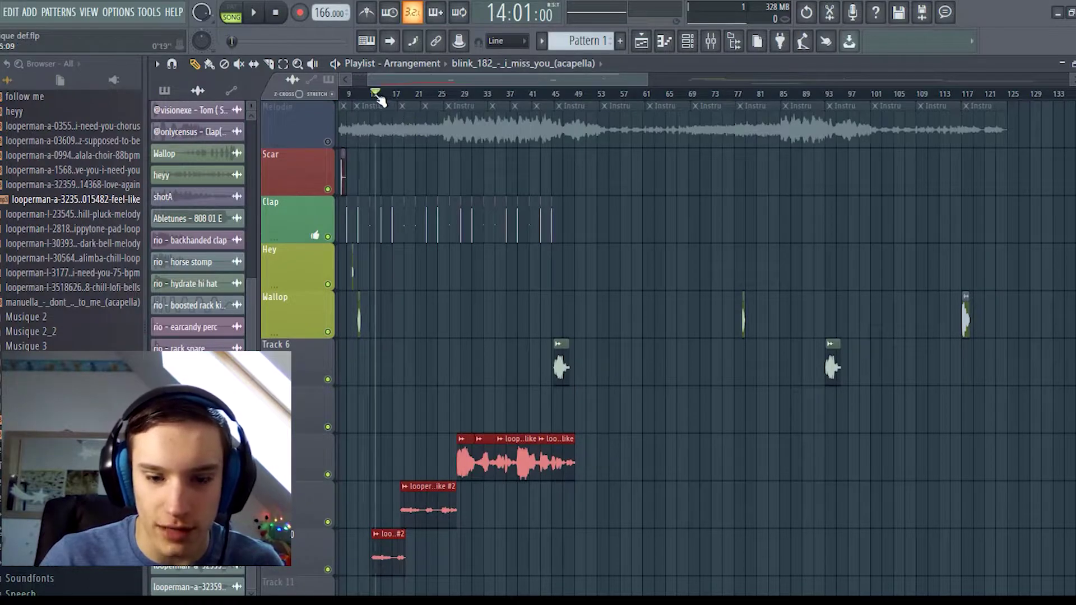
left_click(451, 94)
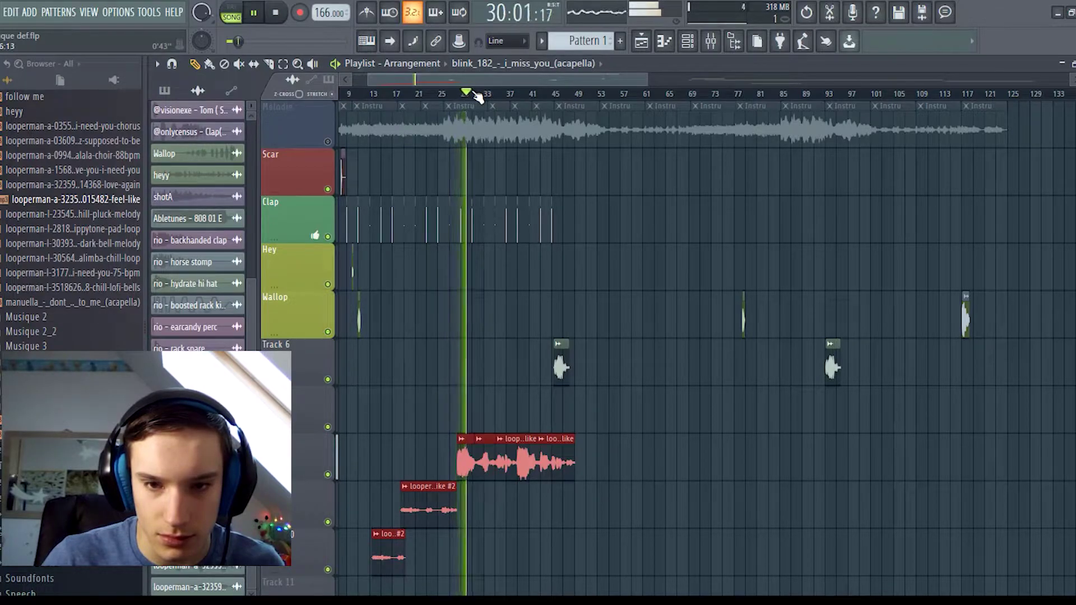
left_click(441, 94)
Step: Unmute the melody track and replay the passage between bars 21 and 28 to compare the vocals with the melody
left_click(333, 144)
left_click(419, 94)
left_click(439, 94)
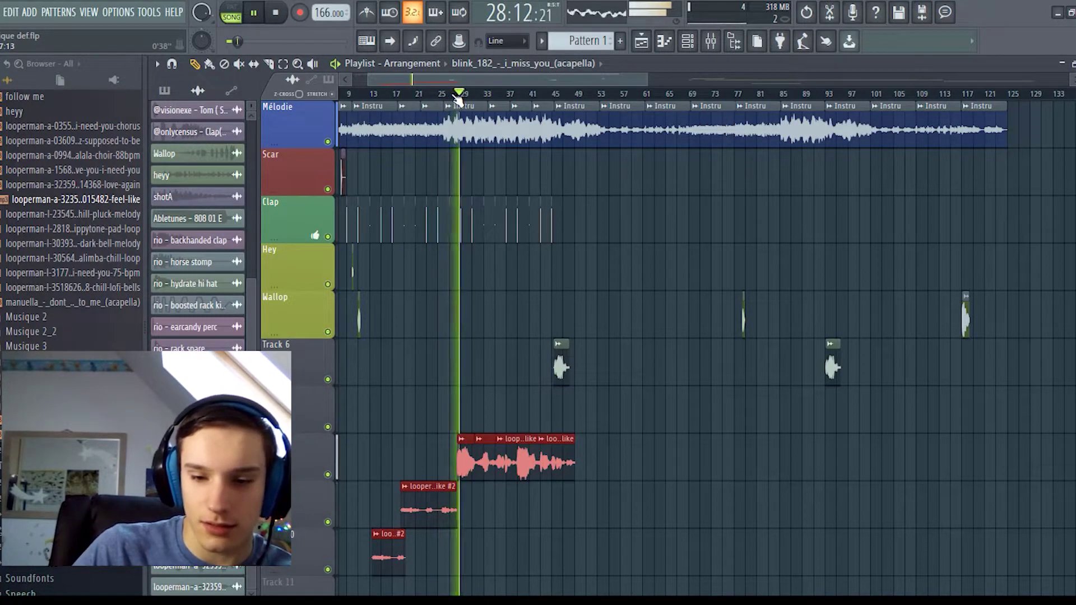
left_click(433, 93)
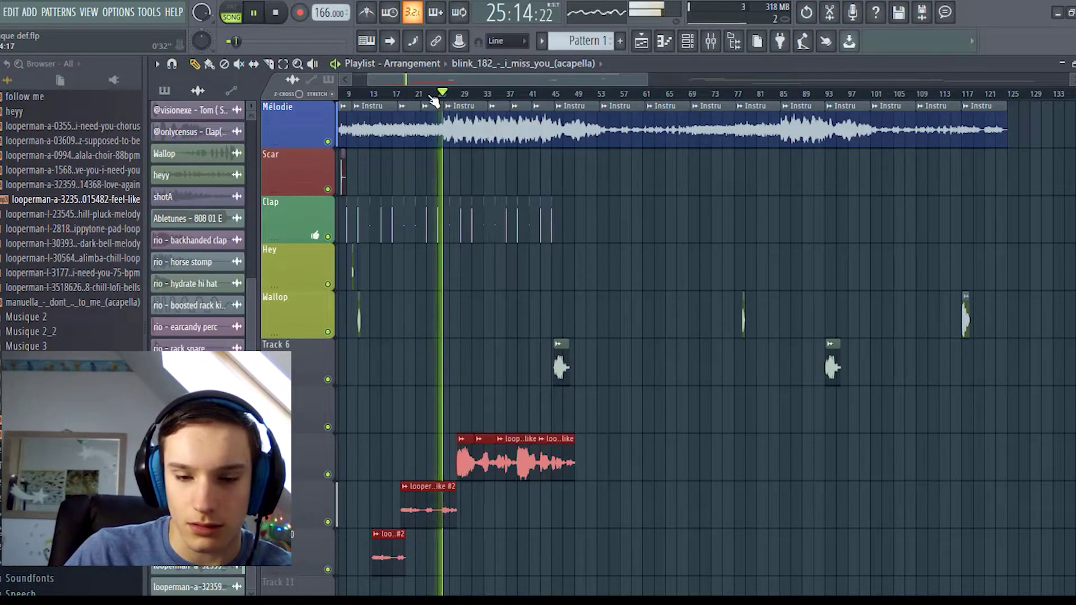
key("space")
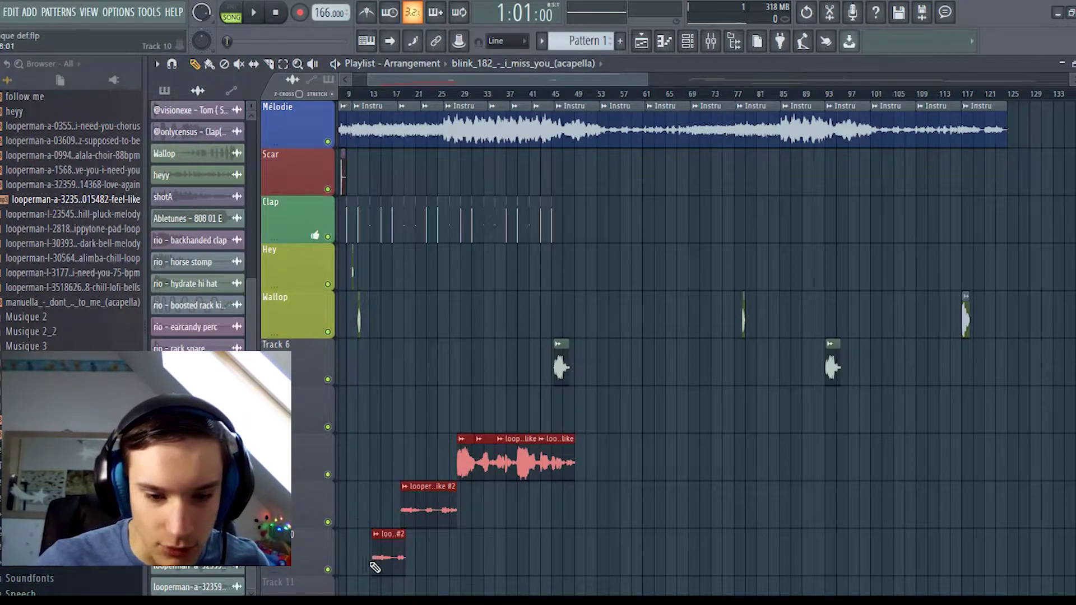
Step: Shift the selected vocal clips about two bars earlier and play the passage from around bar 24 with the melody
left_click_drag(388, 555, 378, 552)
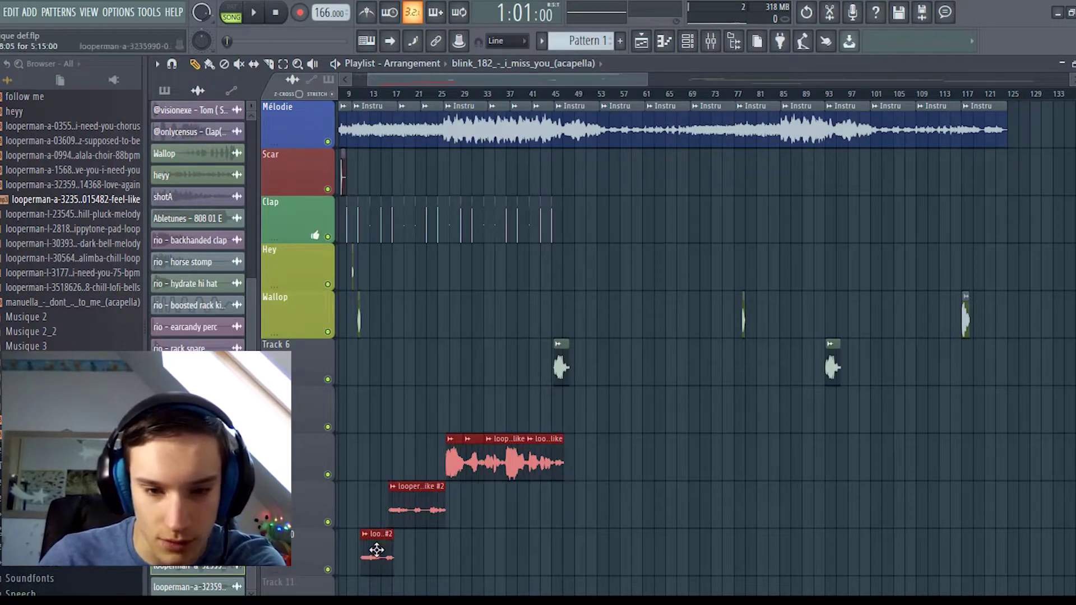
scroll(363, 85, "left", 2)
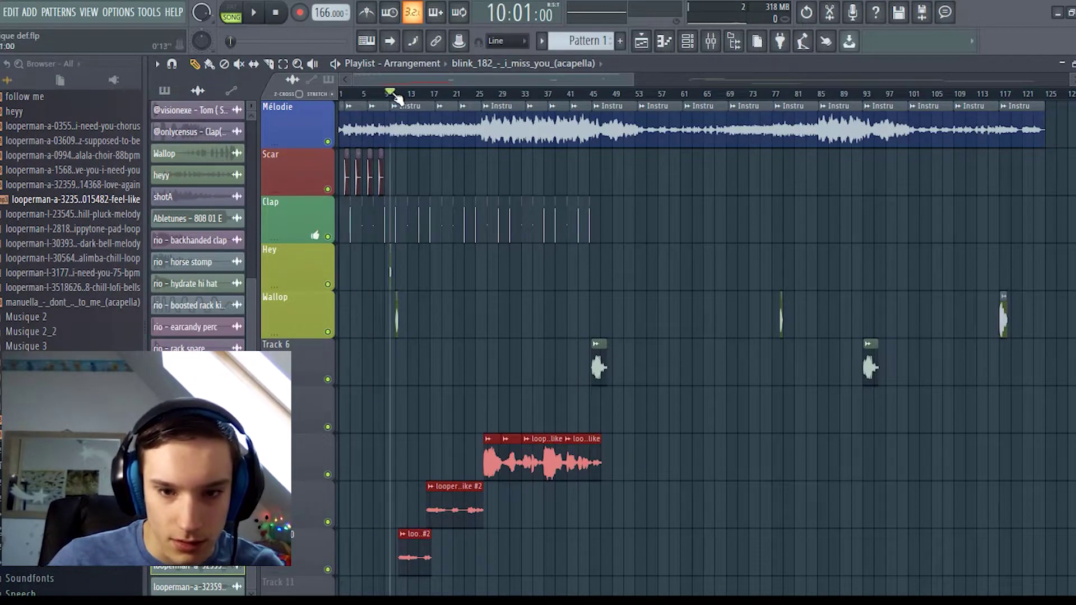
left_click(472, 94)
key("space")
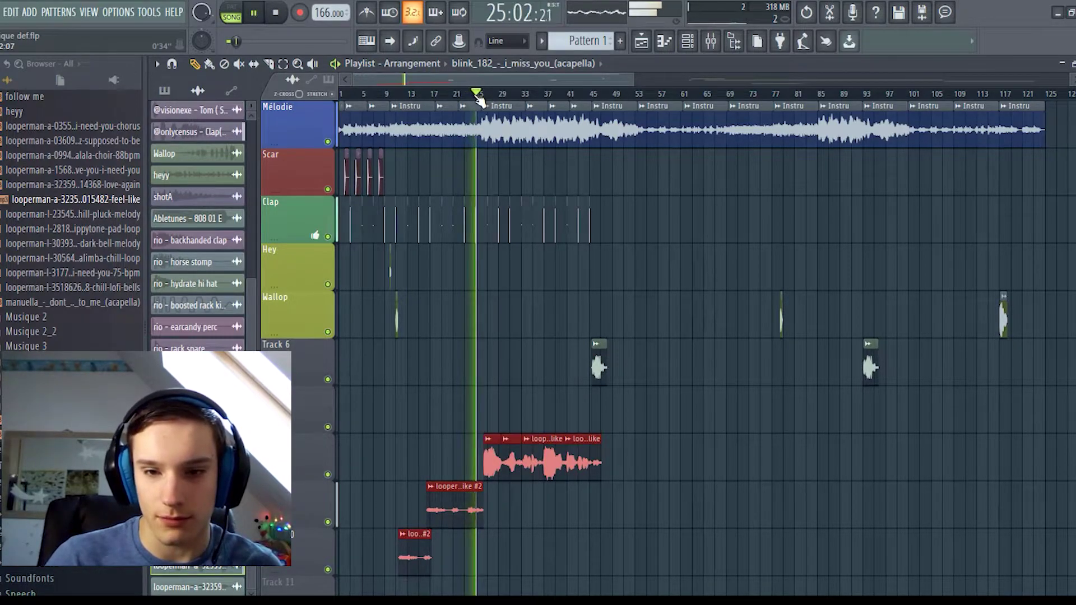
scroll(477, 100, "up", 3)
key("space")
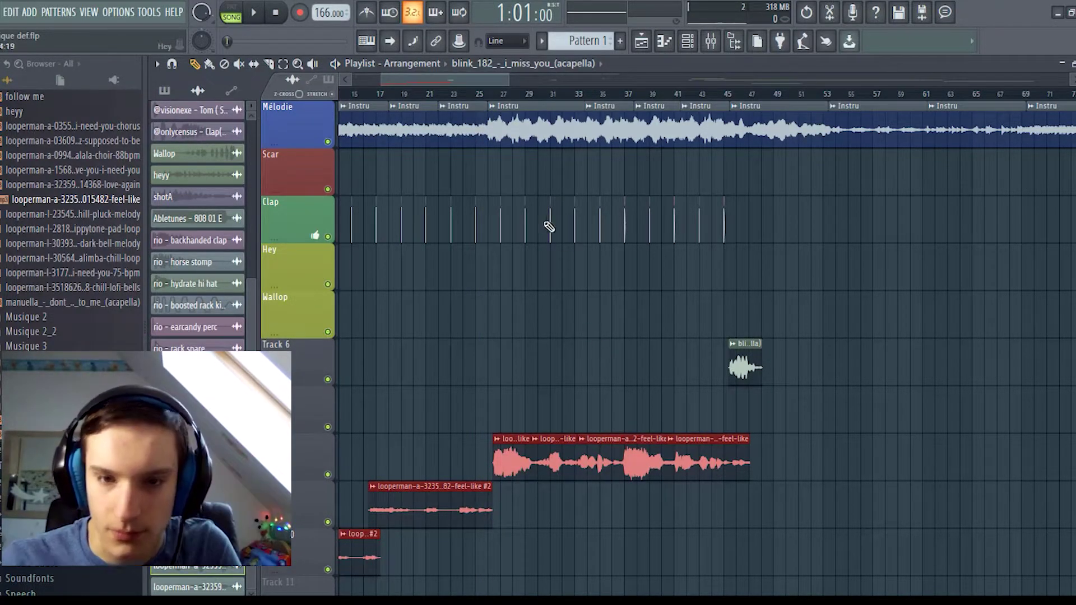
Step: Listen to the lead-in of the first vocal clip from bar 10, then place the playback position at bar 11
left_click_drag(407, 80, 380, 82)
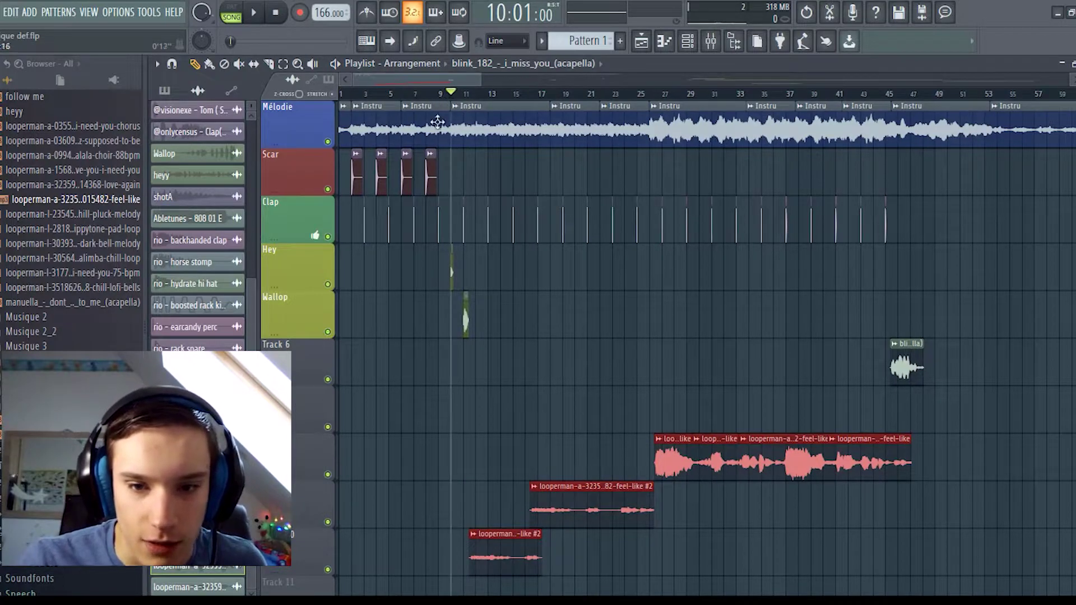
scroll(511, 306, "up", 3)
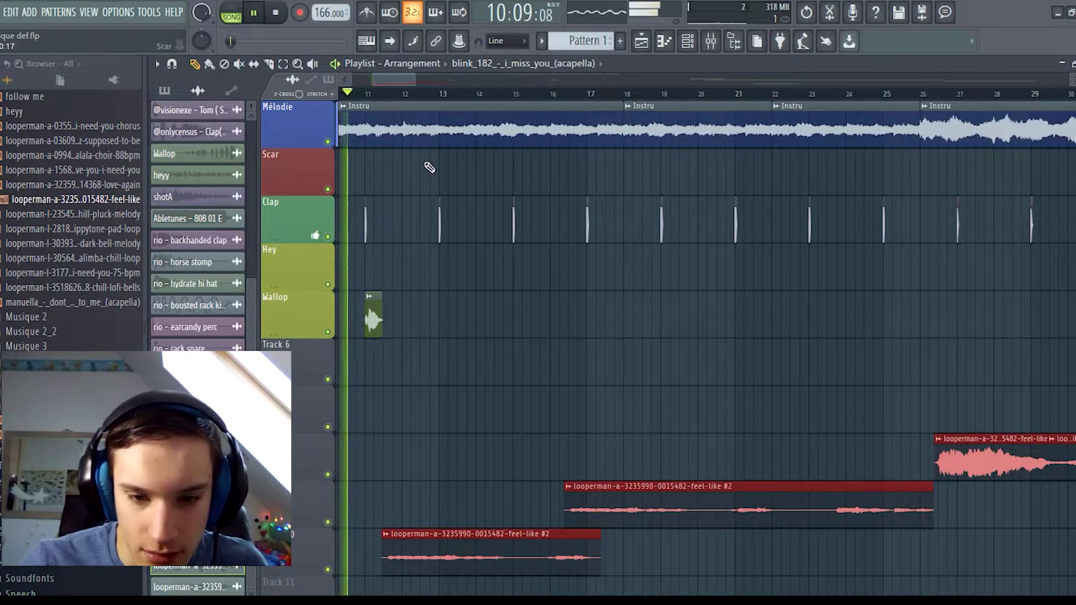
key("space")
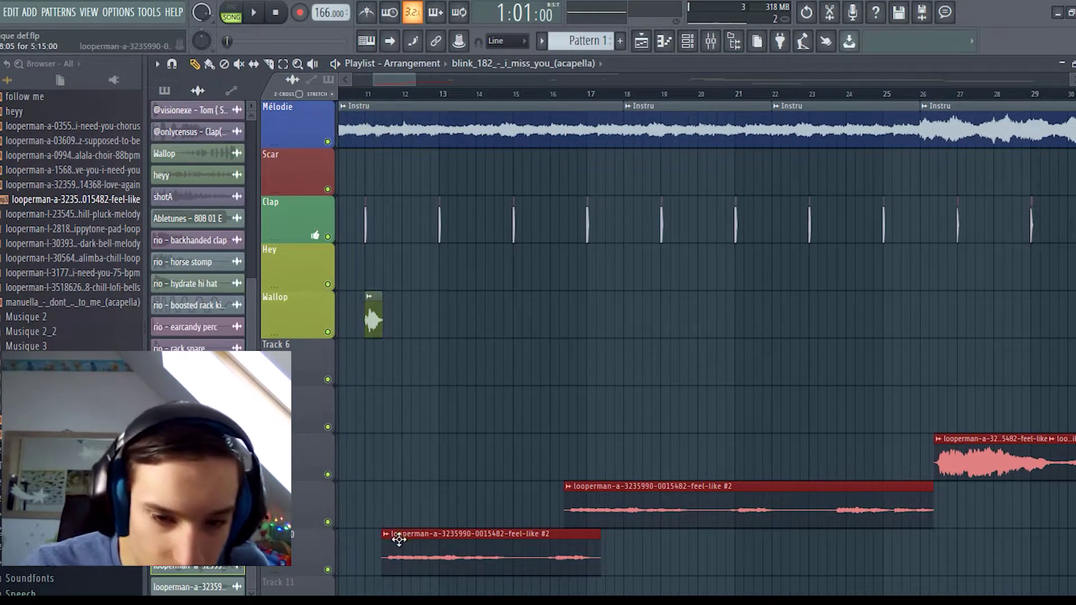
left_click(368, 108)
left_click(366, 94)
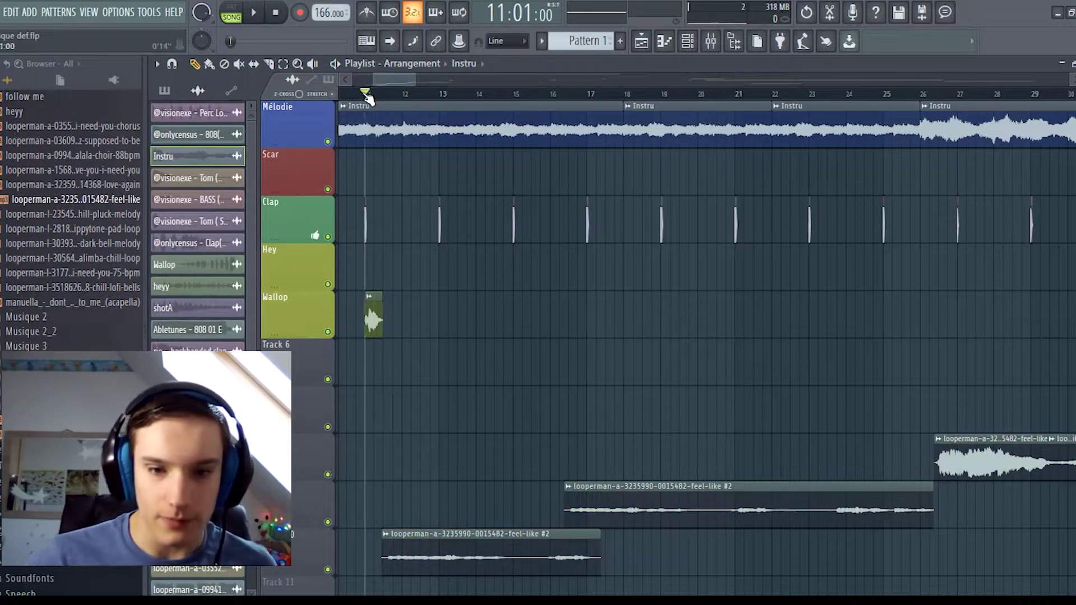
Step: Reselect the vocal clips on Tracks 8 to 10 and move them together so the first one starts at bar 11
left_click(424, 533)
scroll(424, 534, "down", 3)
left_click_drag(889, 432, 441, 559)
scroll(443, 559, "up", 4)
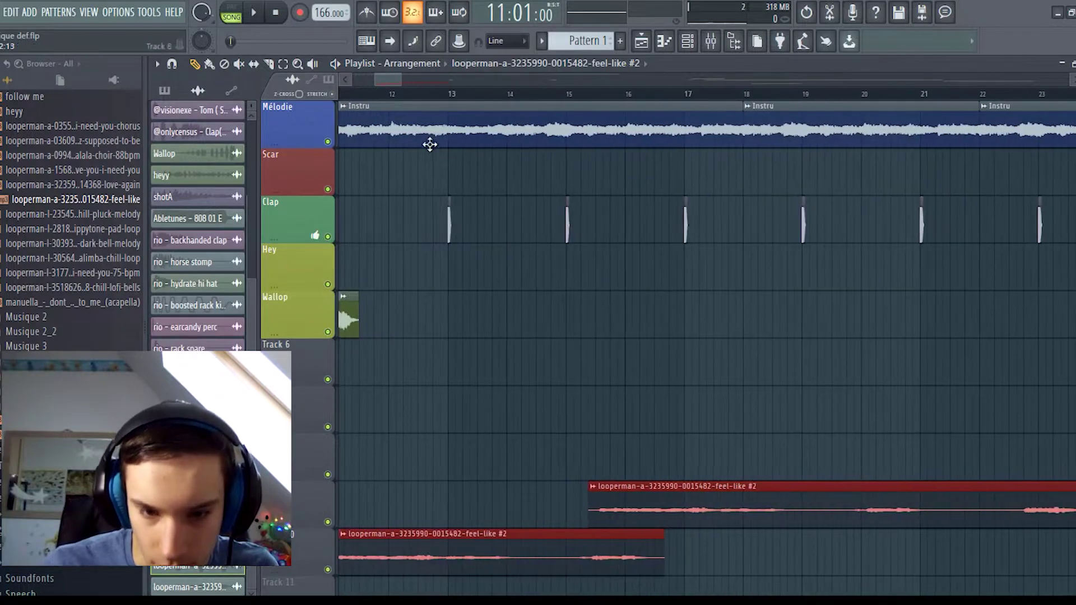
mouse_move(385, 80)
left_mouse_down()
mouse_move(369, 80)
mouse_move(378, 80)
left_mouse_up()
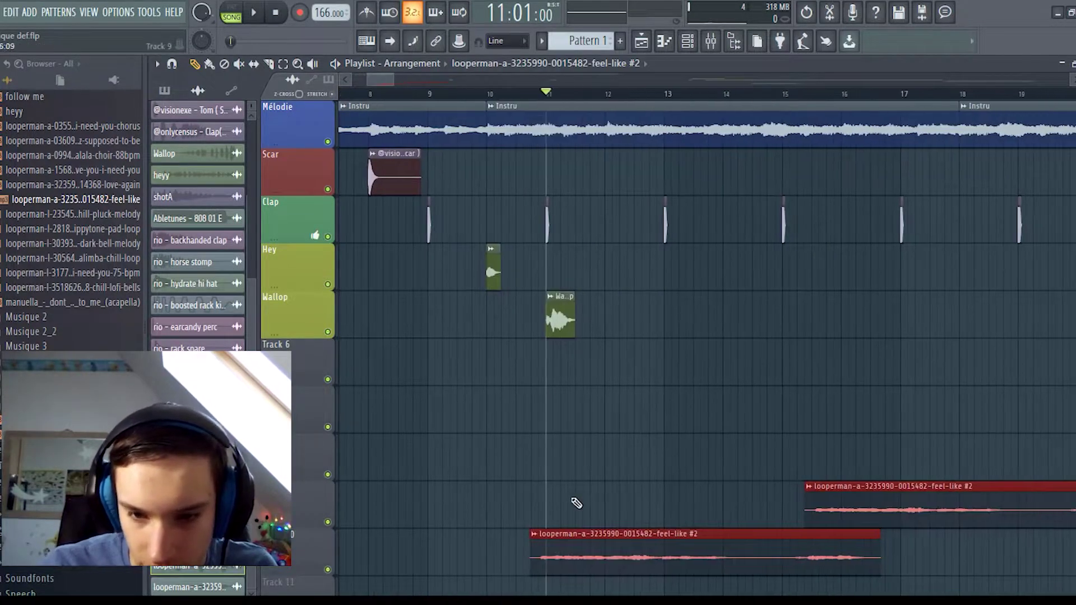
left_click_drag(564, 540, 575, 542)
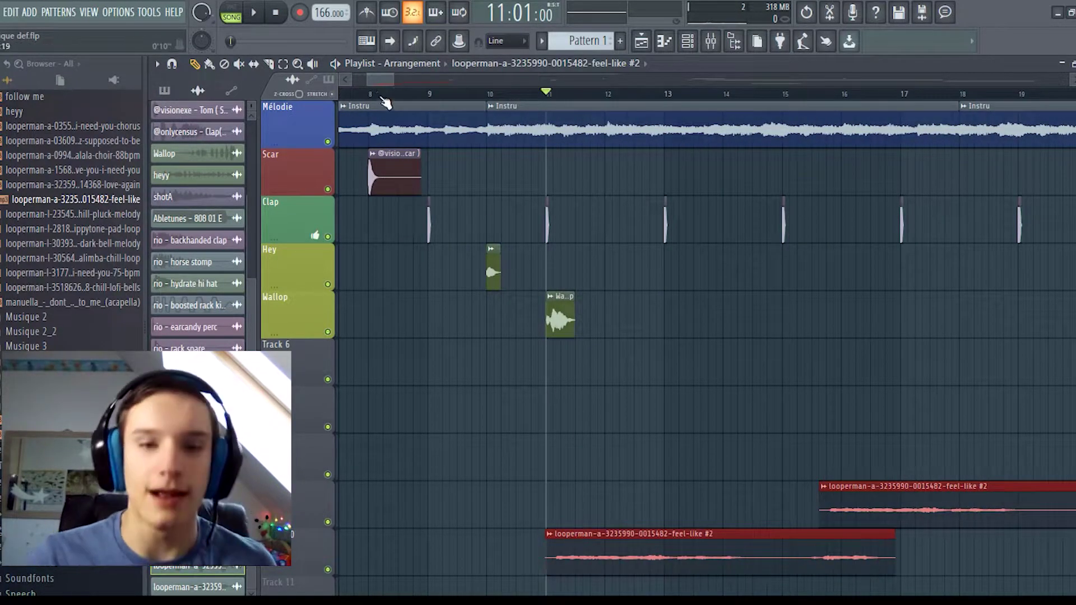
Step: Play the realigned vocal clips with the melody from around bar 8, and again from around bar 24
key("space")
scroll(476, 263, "down", 6)
left_click(393, 94)
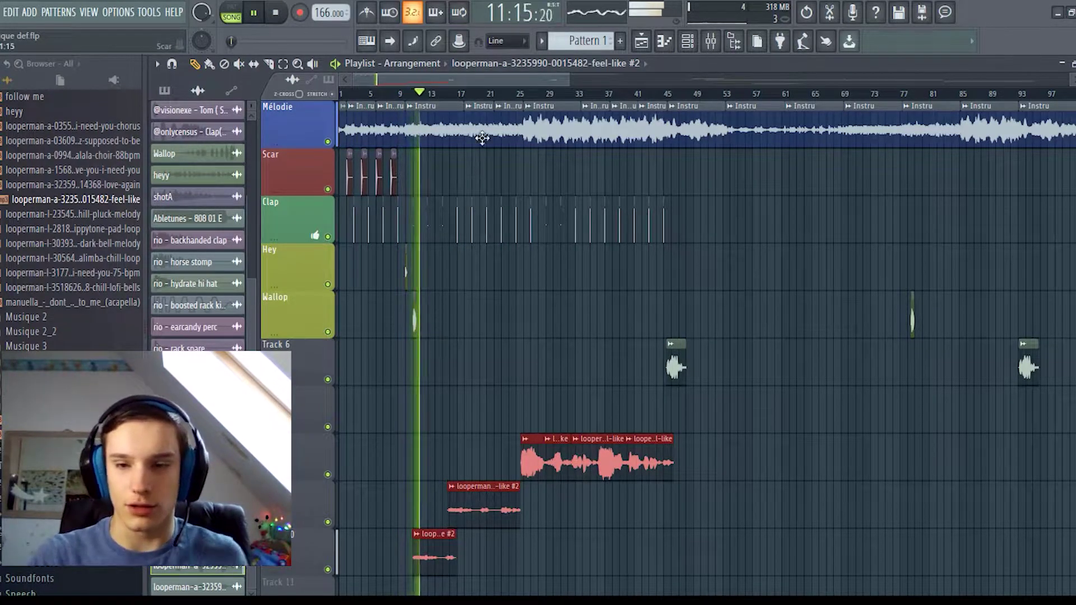
left_click(513, 94)
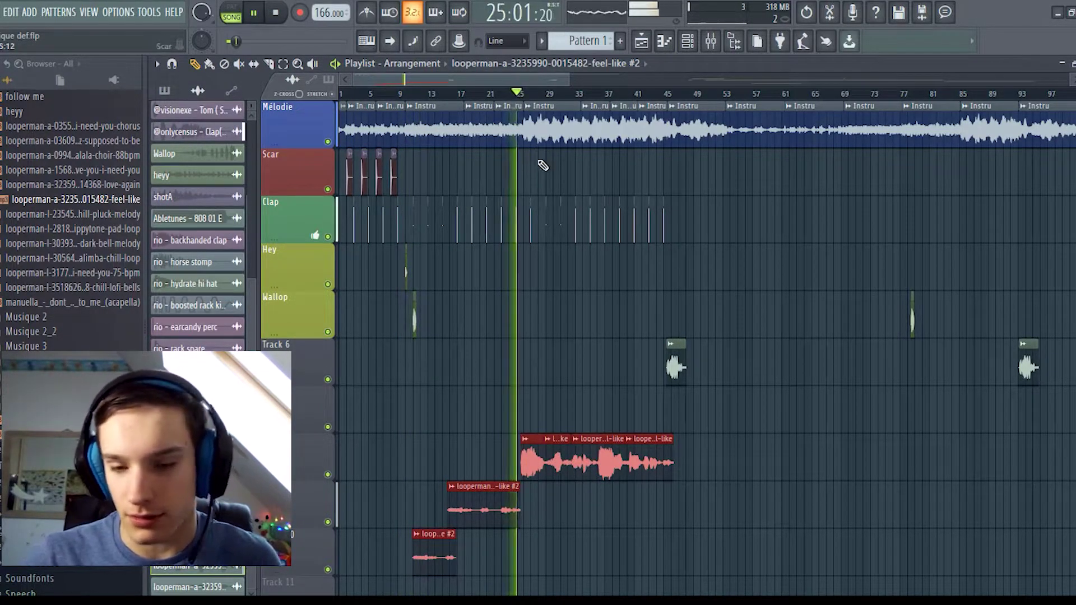
scroll(541, 164, "up", 4)
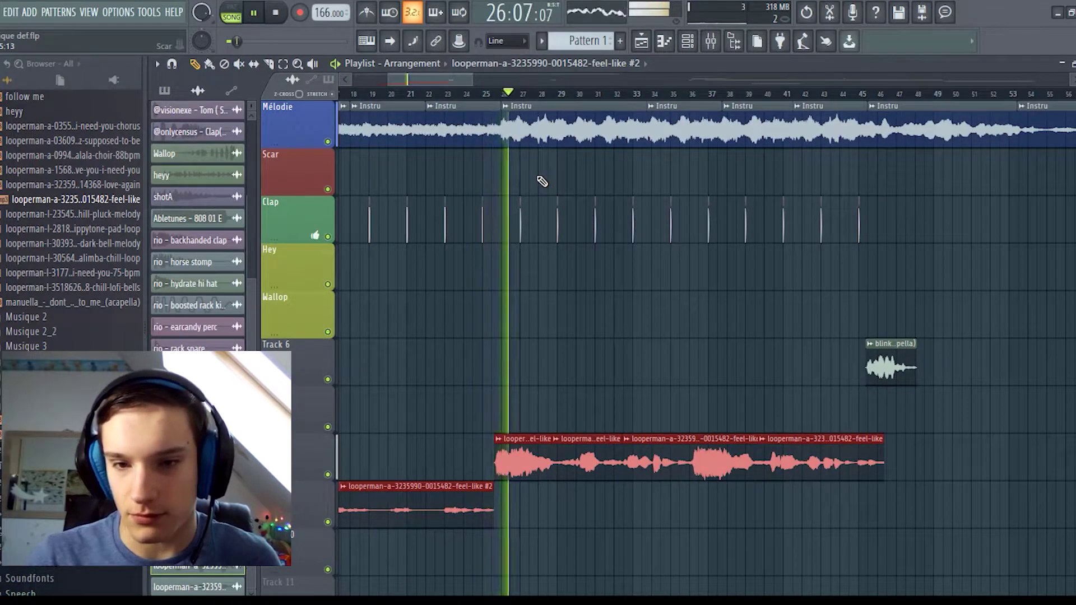
key("space")
Step: Shift the selected vocal clips slightly later so the clips on Track 8 start just before bar 26
scroll(472, 295, "up", 3)
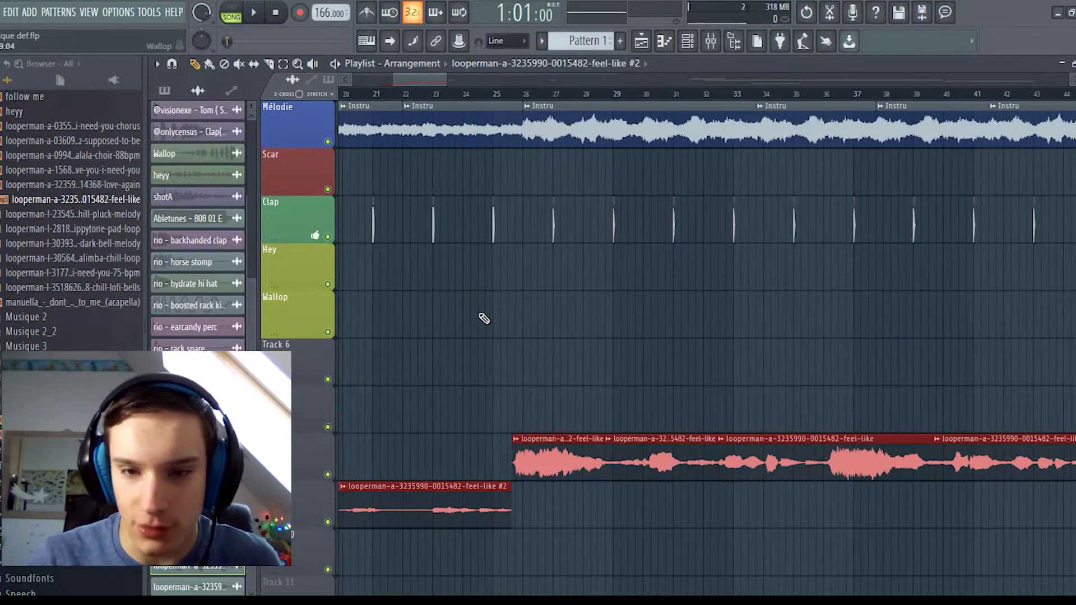
left_click_drag(570, 464, 581, 464)
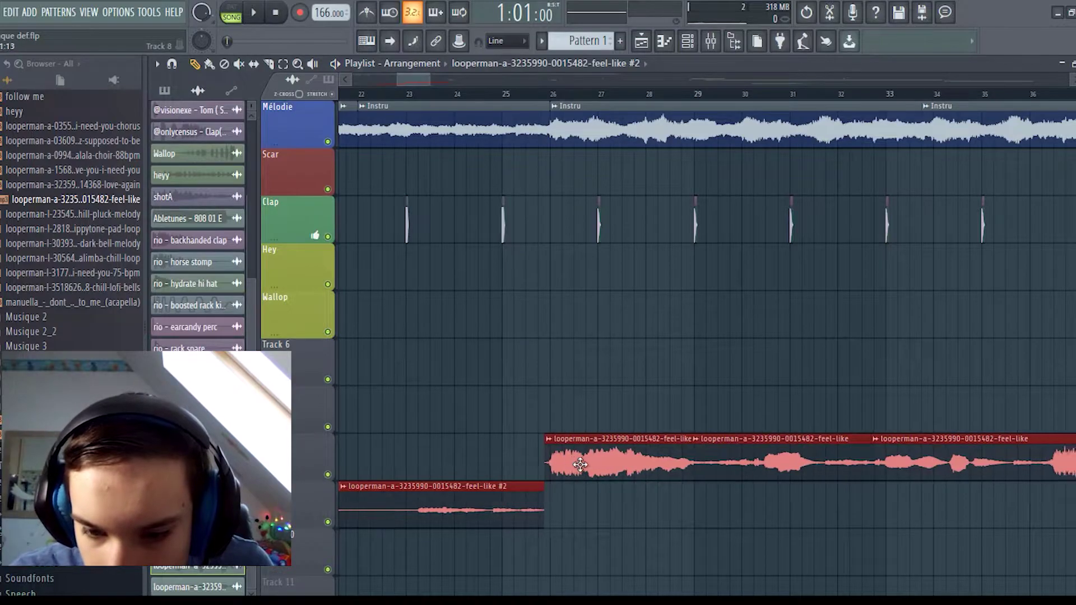
Step: Mute Track 8 to hear the melody alone around bar 26, then unmute it and play the same passage with the vocals
scroll(475, 111, "down", 6)
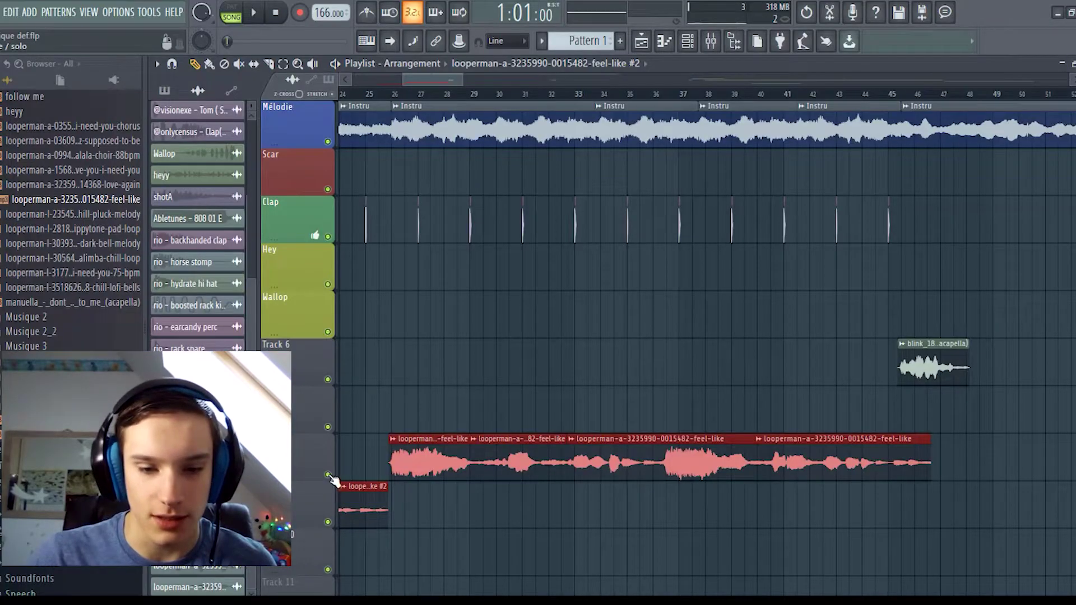
left_click(328, 475)
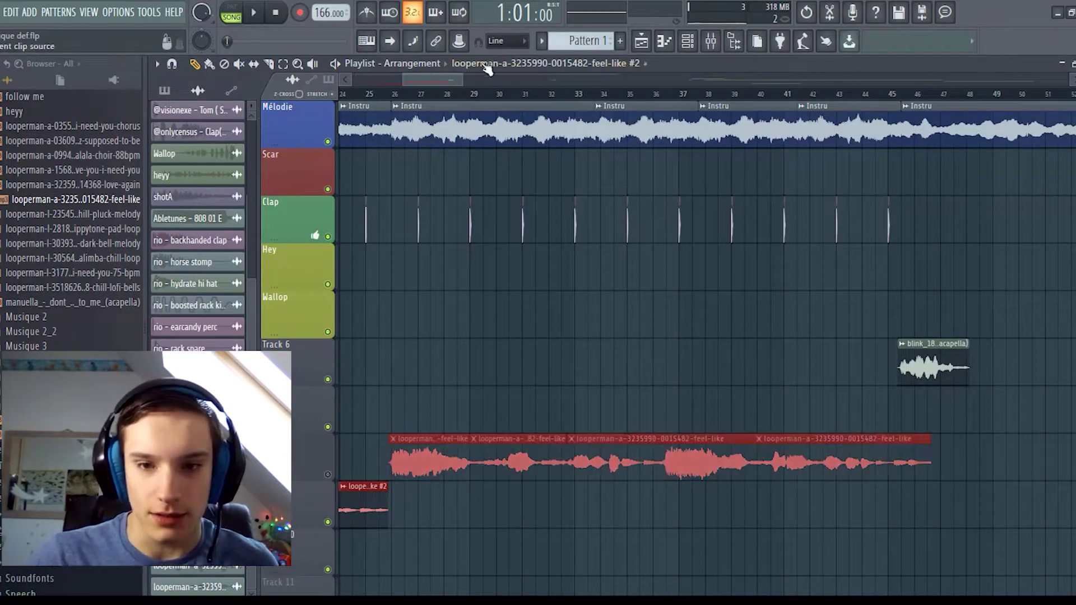
left_click(429, 93)
key("space")
left_click(402, 93)
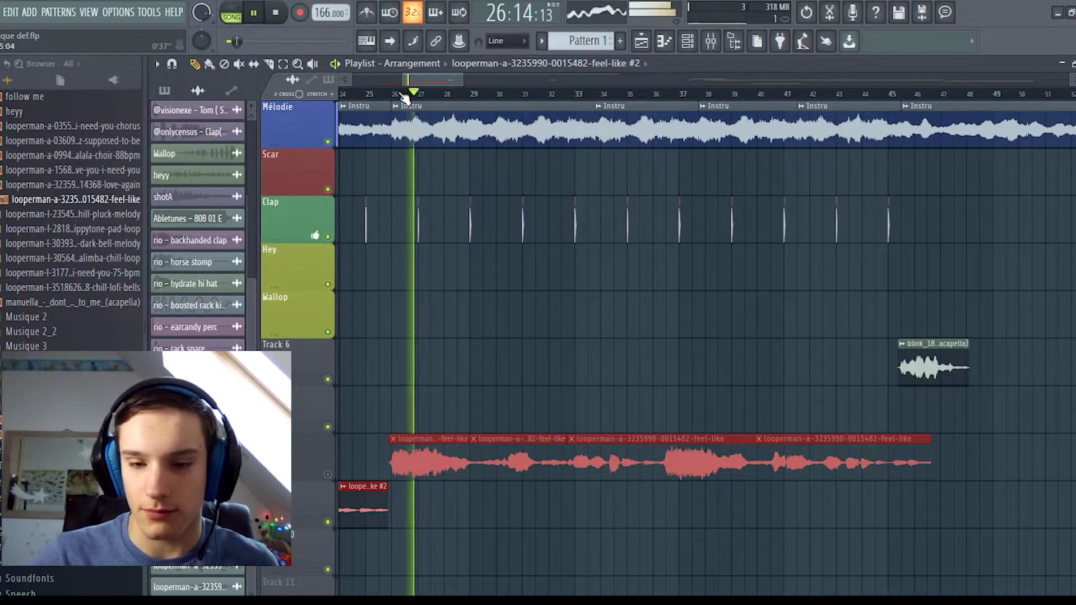
key("space")
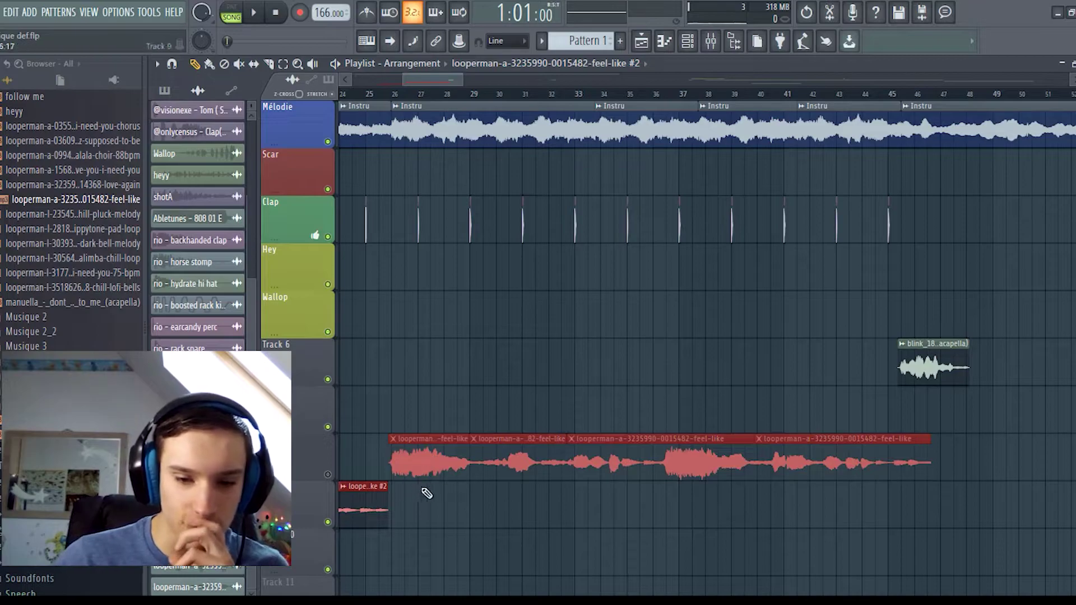
left_click(328, 475)
key("space")
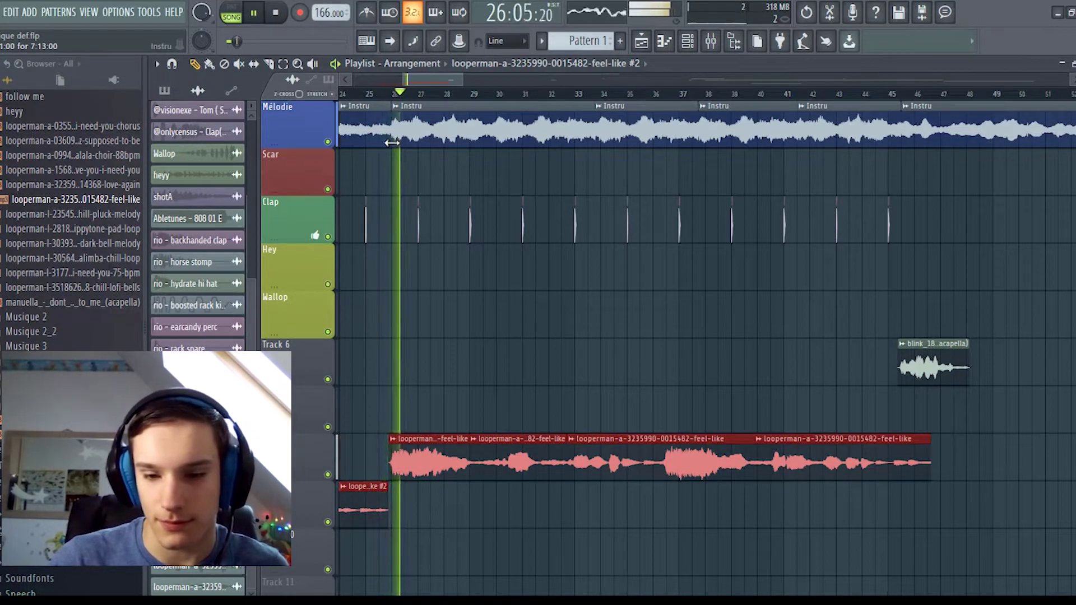
Step: Play the vocal clips with the melody from around bar 15, then from around bar 24 through bar 46
scroll(391, 143, "down", 5)
left_click(352, 95)
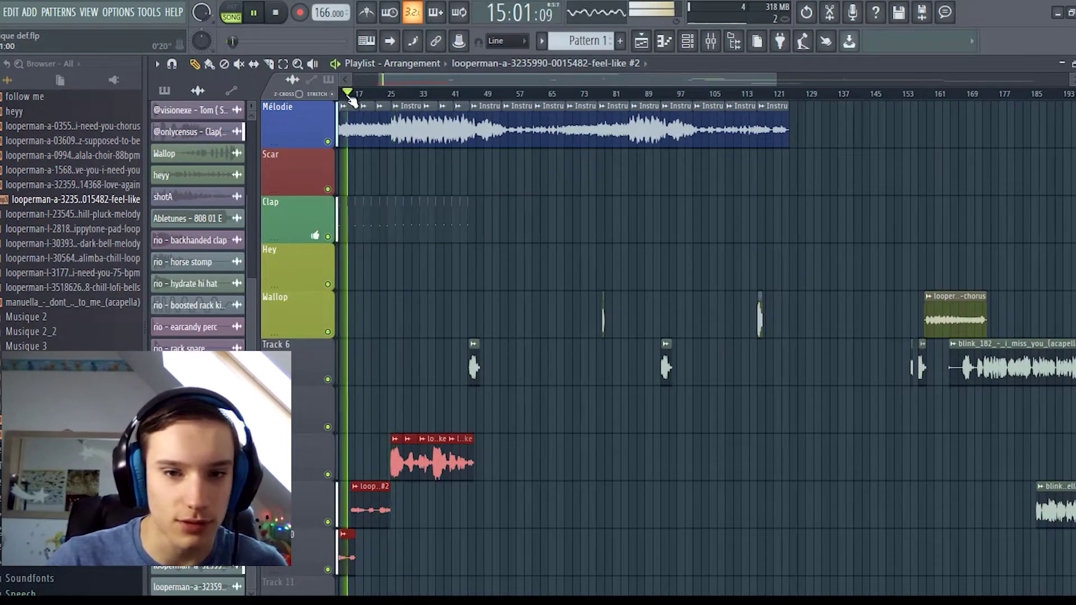
left_click_drag(421, 76, 400, 76)
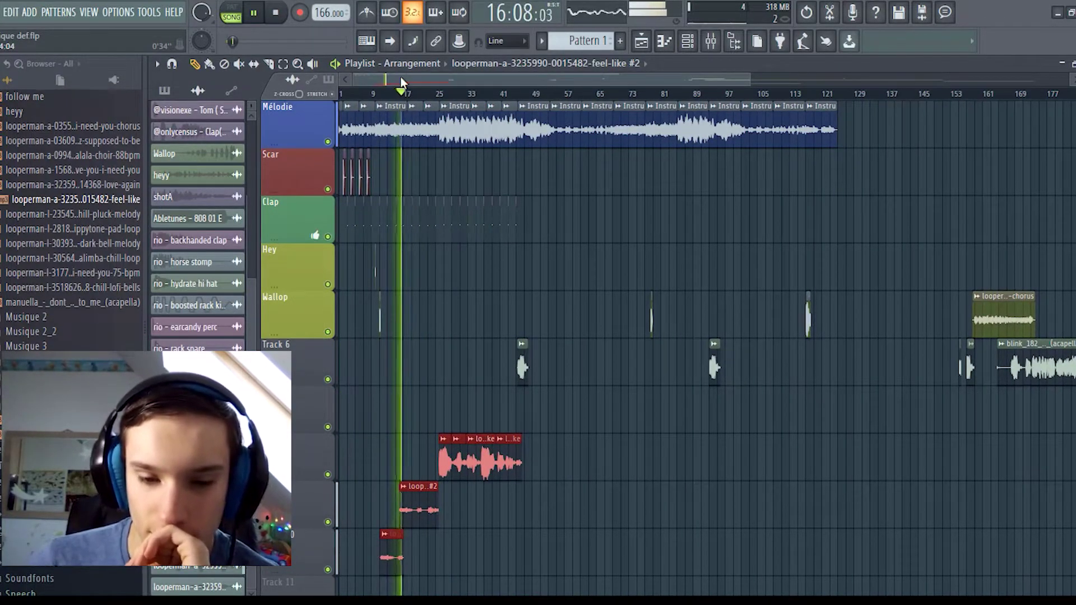
left_click(434, 93)
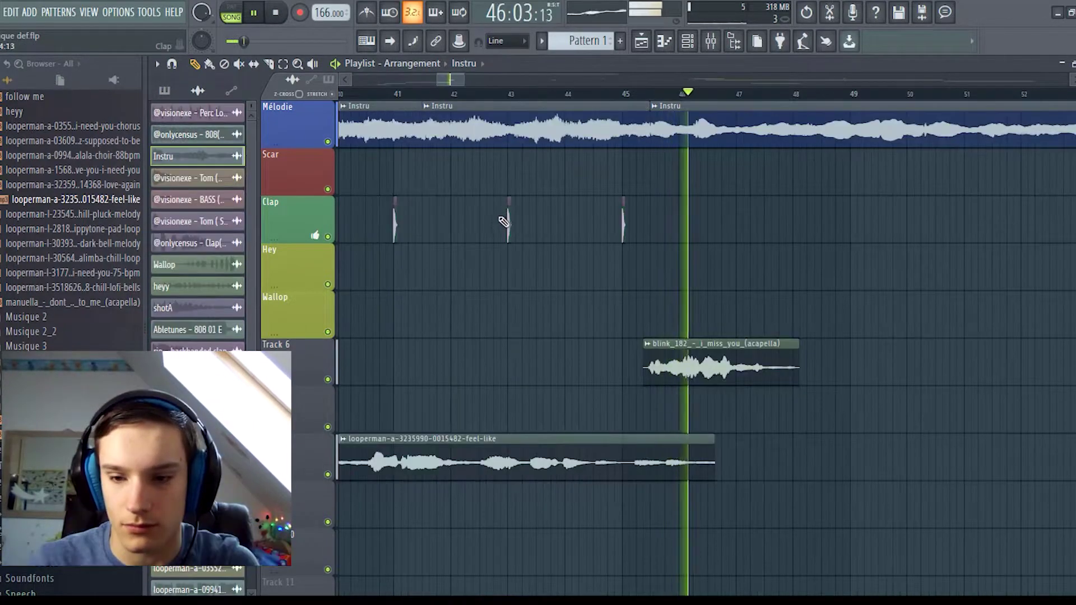
scroll(478, 233, "down", 5)
key("space")
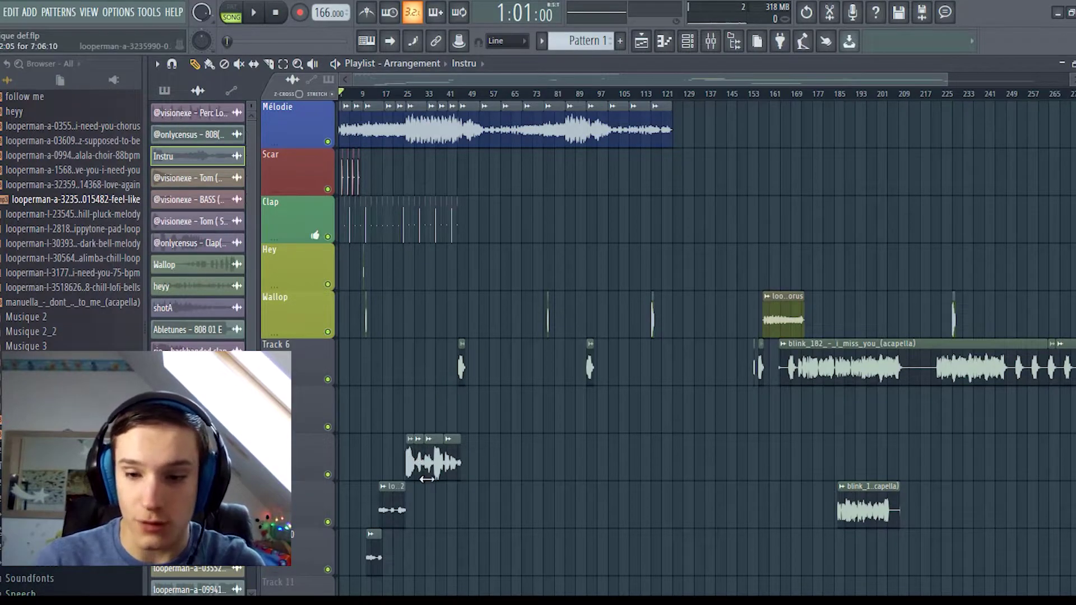
Step: Select the vocal clips on Tracks 8 to 10 and move them up one track to Tracks 7 to 9
left_click_drag(467, 434, 371, 586)
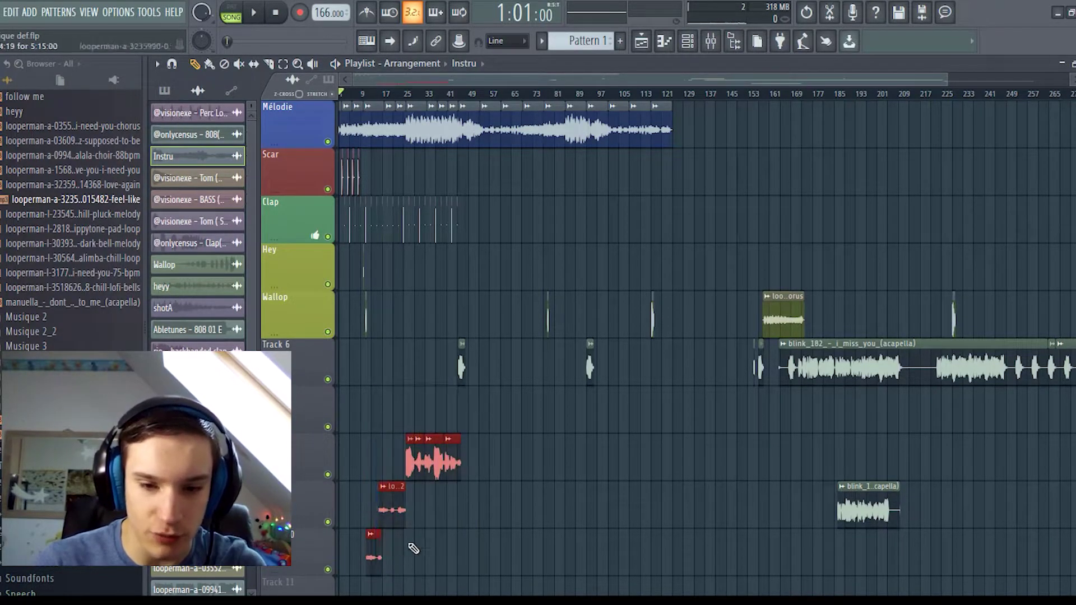
scroll(602, 506, "down", 1)
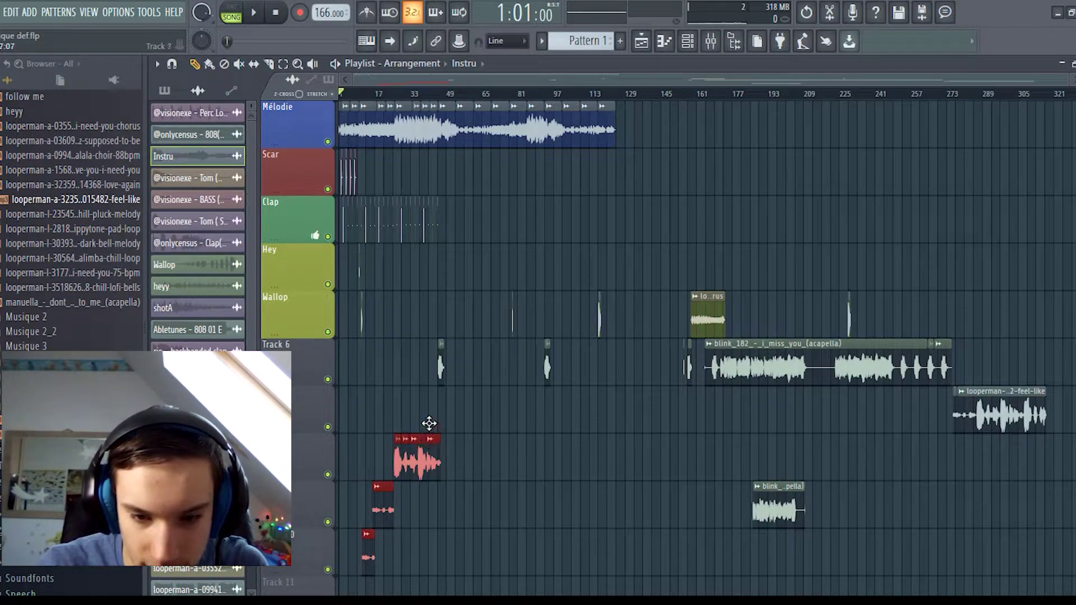
left_click_drag(429, 448, 429, 403)
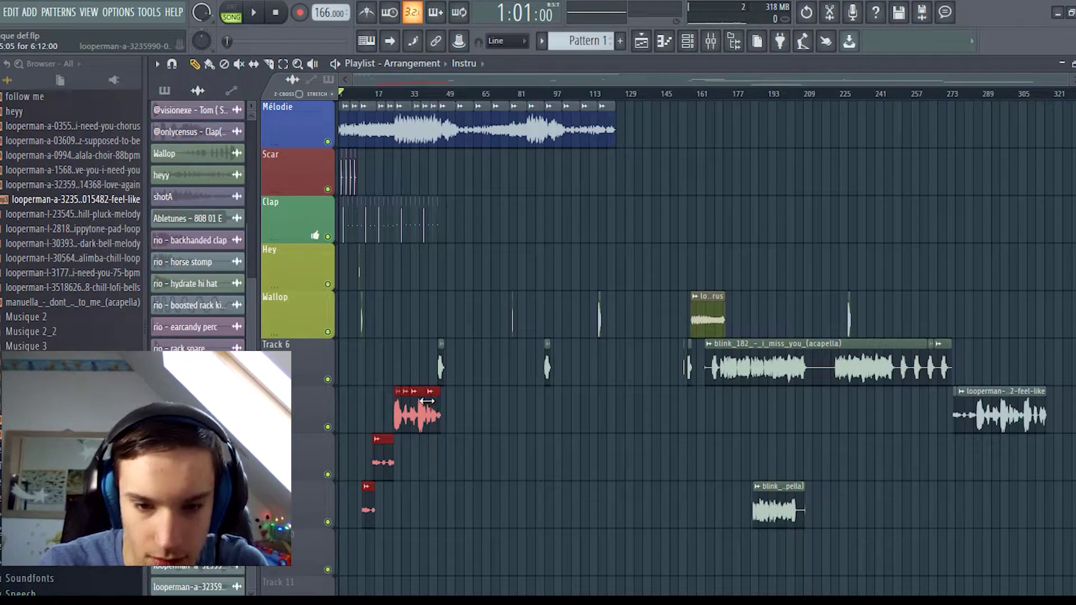
Step: Play the moved vocal clips with the melody from around bar 11 and again near bar 25
left_click(366, 93)
key("space")
scroll(499, 104, "up", 4)
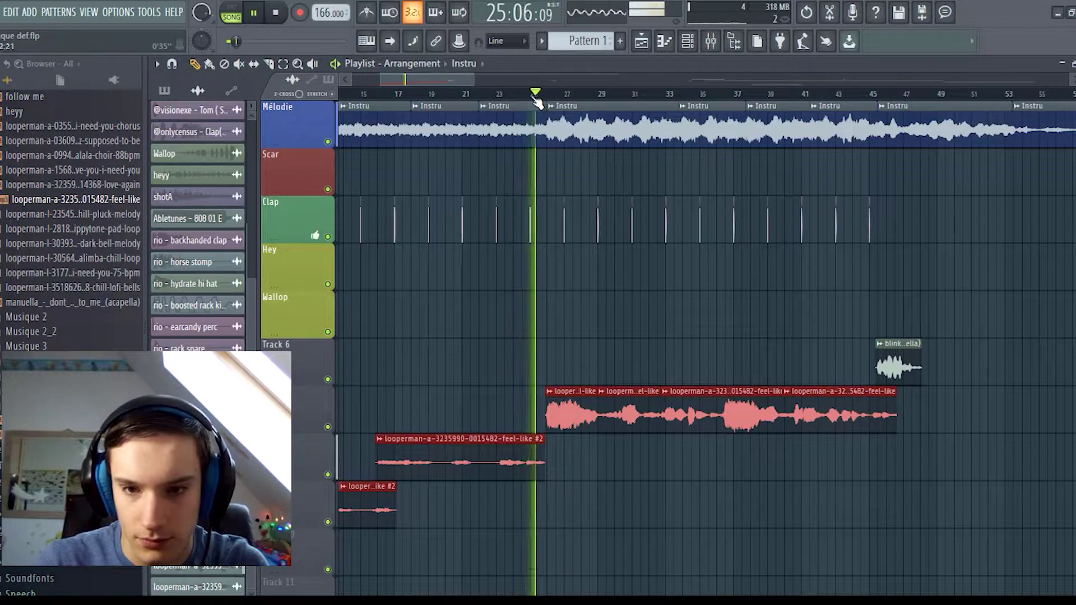
scroll(464, 169, "down", 5)
key("space")
Step: Mute the Mélodie track, deselect the vocal clips and play the arrangement from bar 38 up to about bar 46
left_click(329, 142)
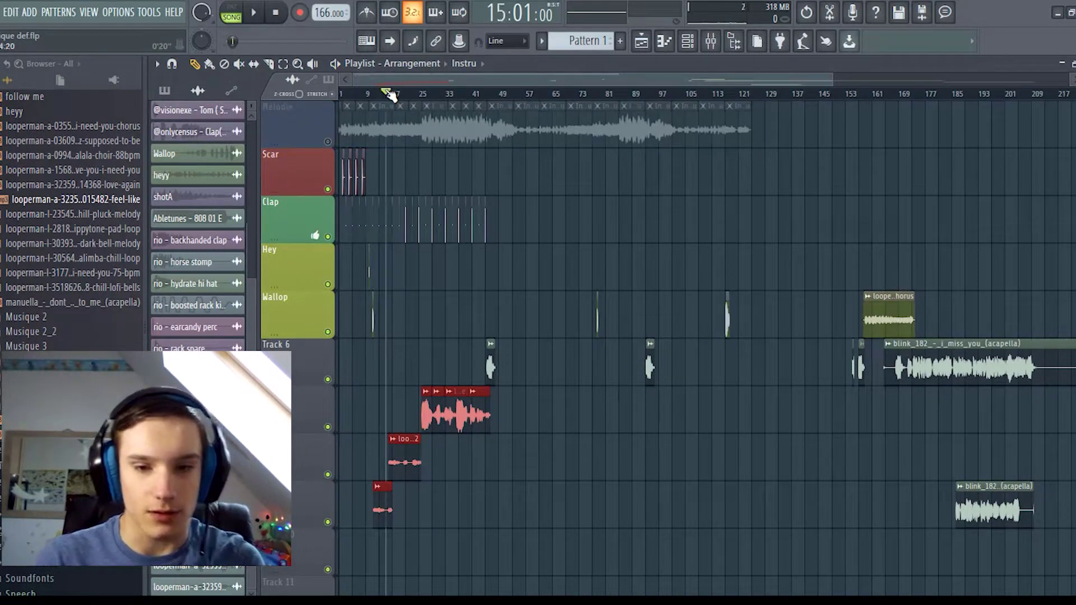
left_click(631, 227)
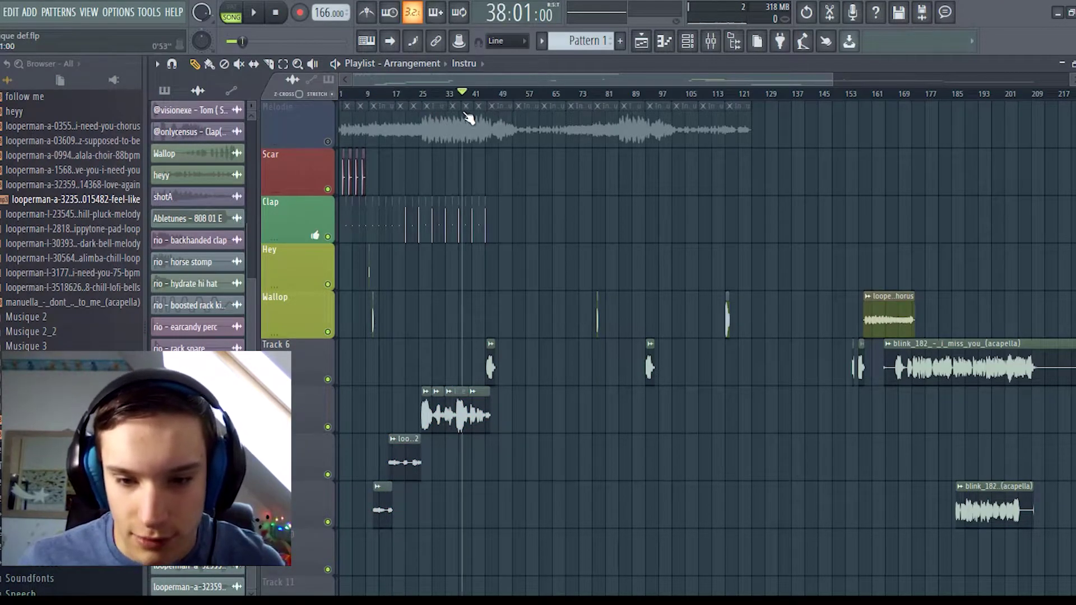
key("space")
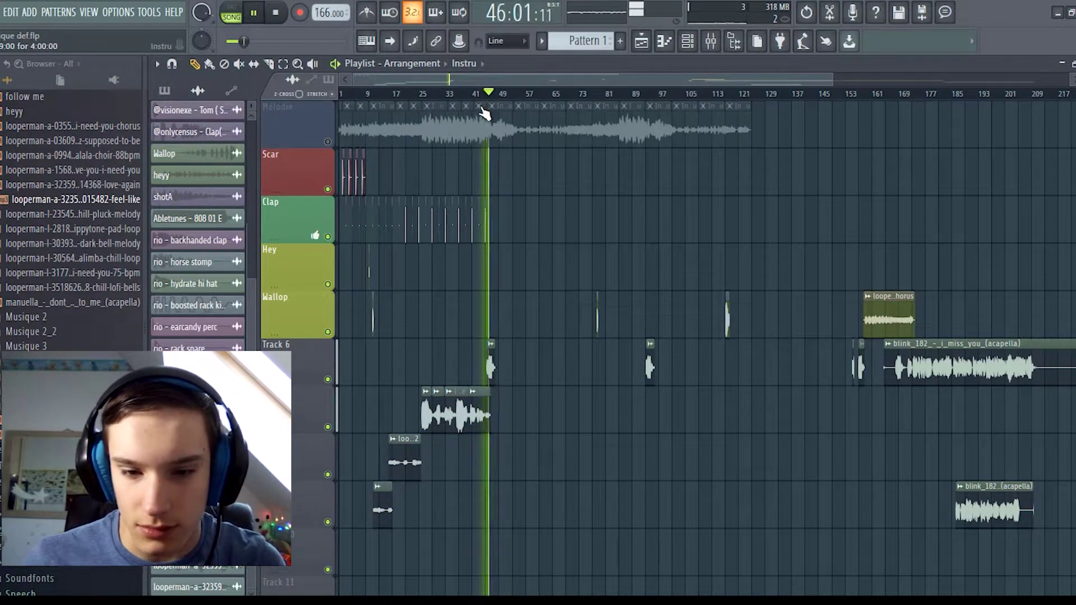
key("space")
Step: Rename Tracks 6 to 9 as Miss you, Feel like, Feel like 2 and Feel like 3, and colour them yellow-green
right_click(315, 337)
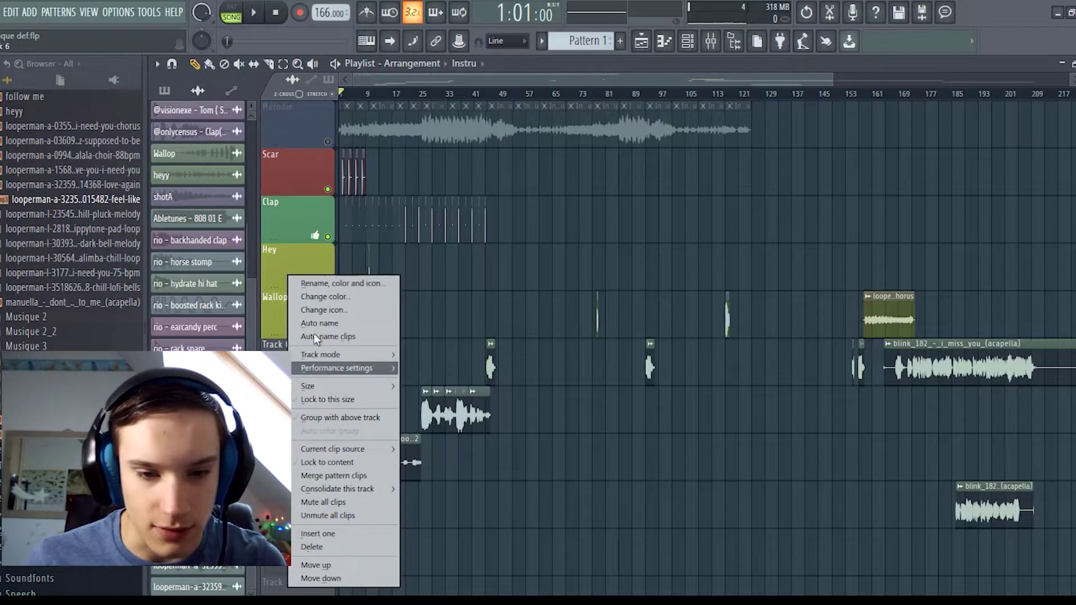
left_click(310, 287)
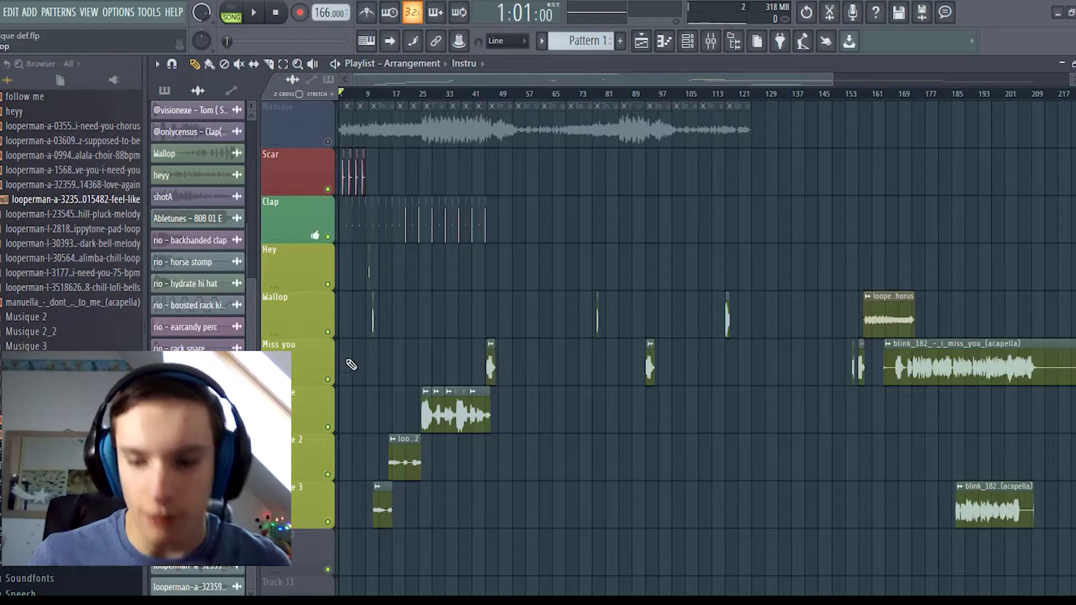
Step: Play the start of the arrangement without the melody, then unmute the Mélodie track
scroll(530, 434, "down", 2)
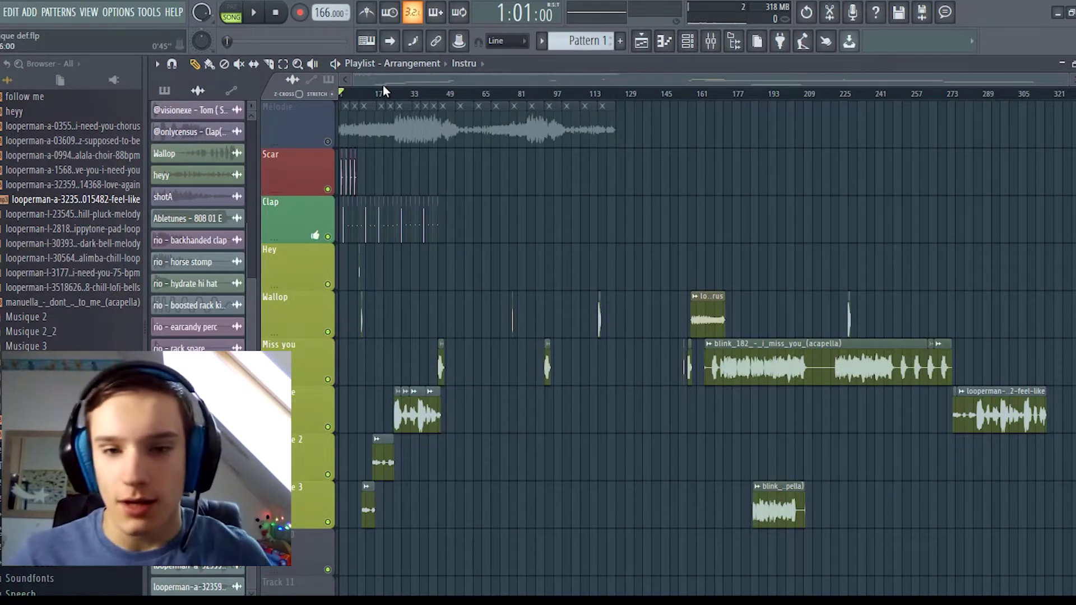
mouse_move(383, 90)
left_mouse_down()
mouse_move(415, 91)
mouse_move(389, 92)
left_mouse_up()
scroll(389, 91, "up", 3)
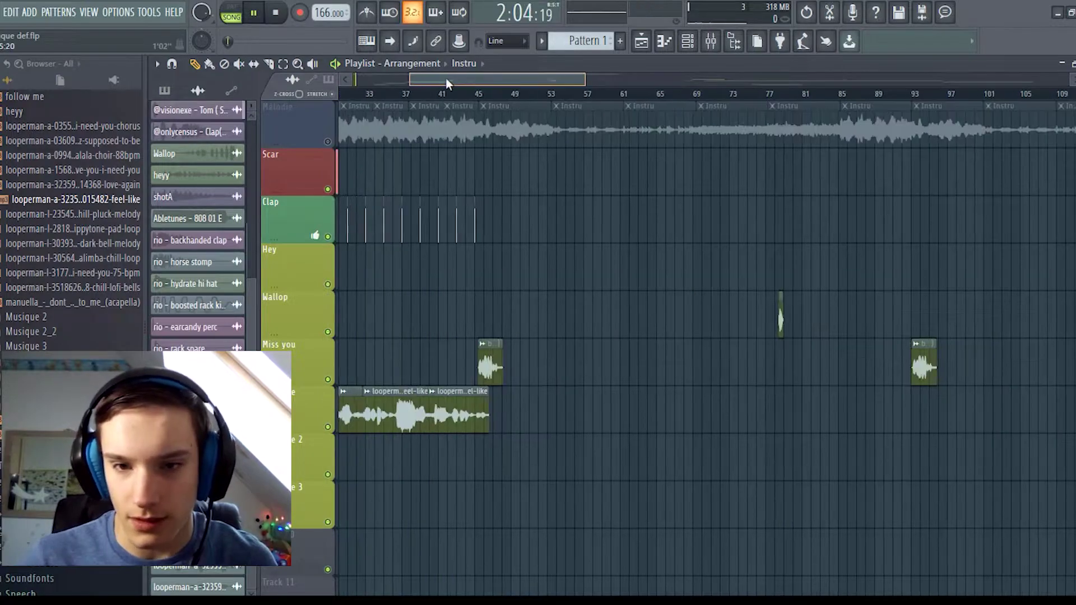
key("space")
scroll(292, 109, "down", 2)
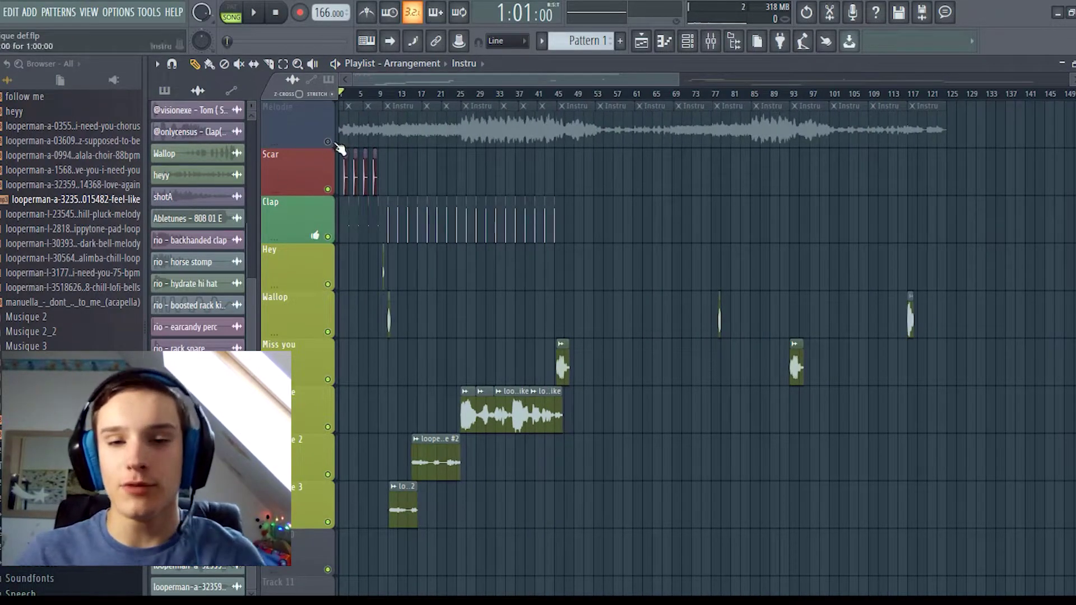
left_click(328, 142)
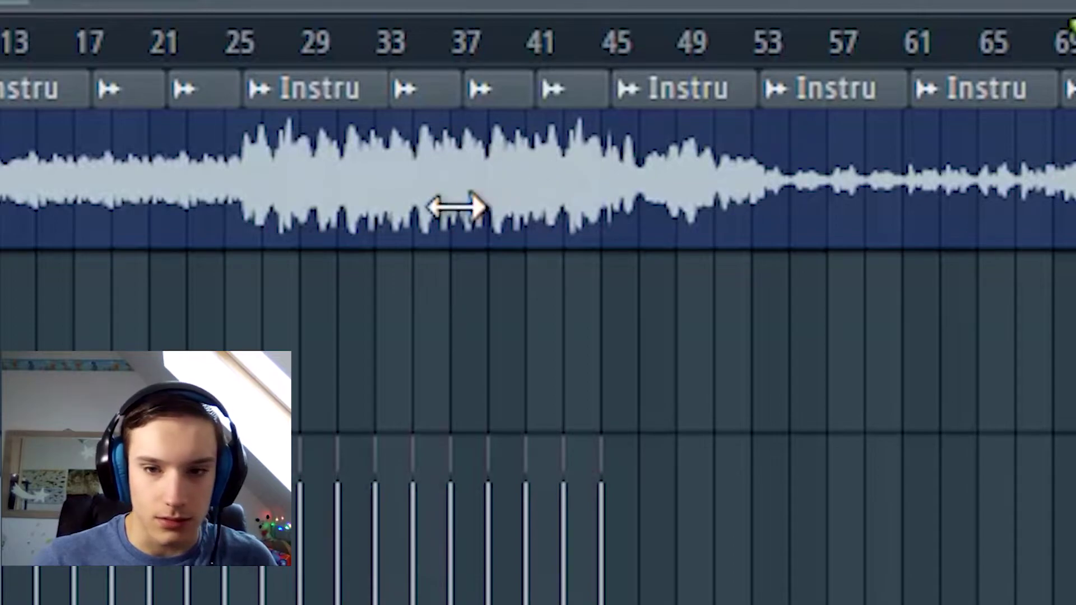
Step: Clear the Instru clips between bars 53 and 61 from the Mélodie track, including the short one near bar 55
mouse_move(817, 159)
left_mouse_down()
mouse_move(822, 175)
mouse_move(817, 158)
left_mouse_up()
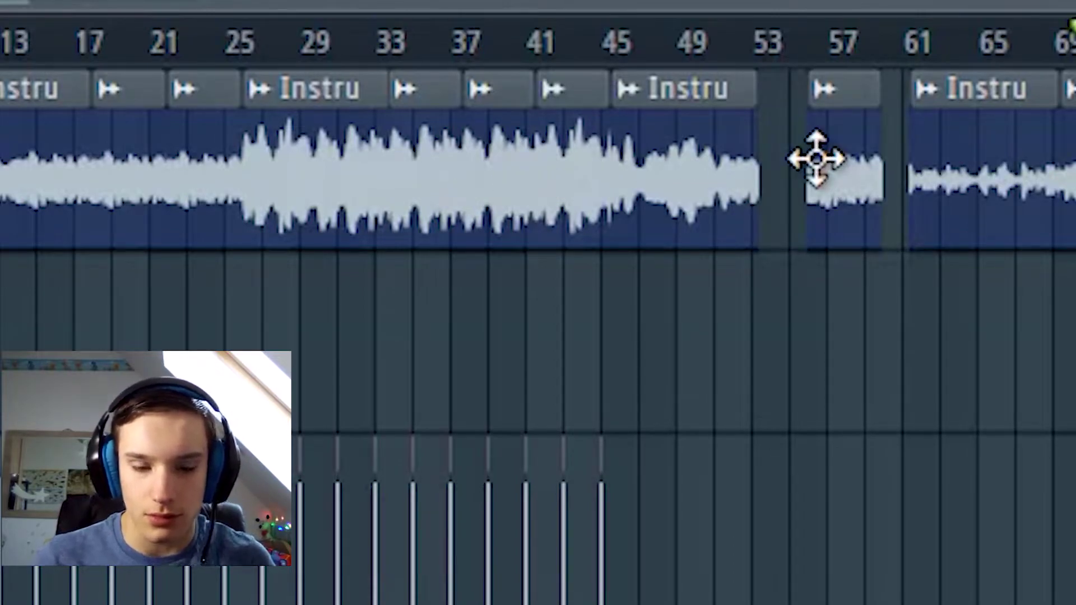
right_click(813, 169)
key("ctrl+z")
right_click(813, 169)
key("ctrl+z")
right_click(813, 169)
key("ctrl+z")
right_click(813, 169)
key("ctrl+z")
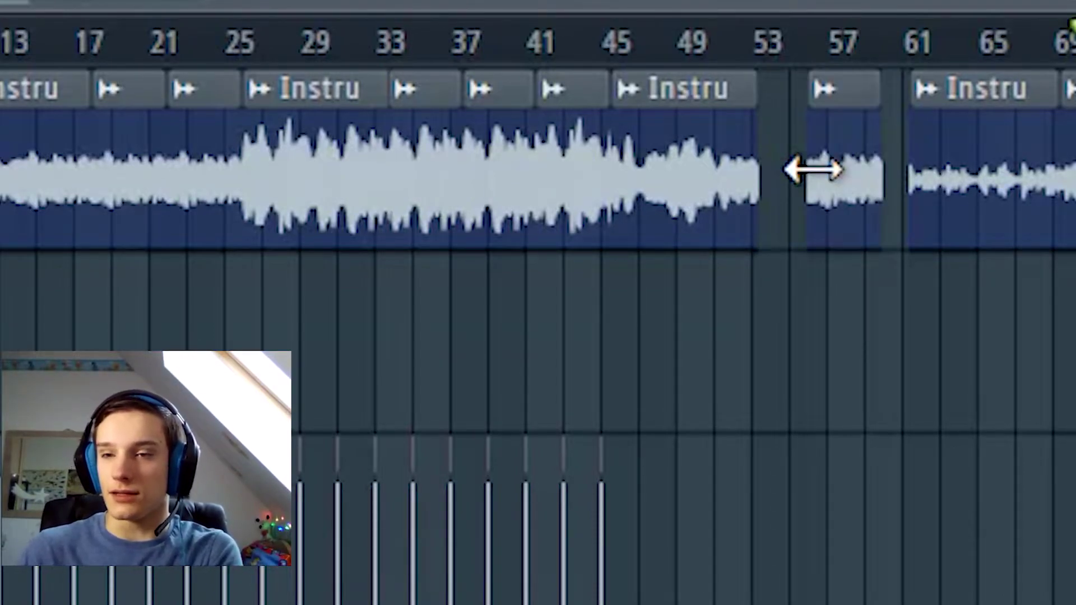
right_click(813, 169)
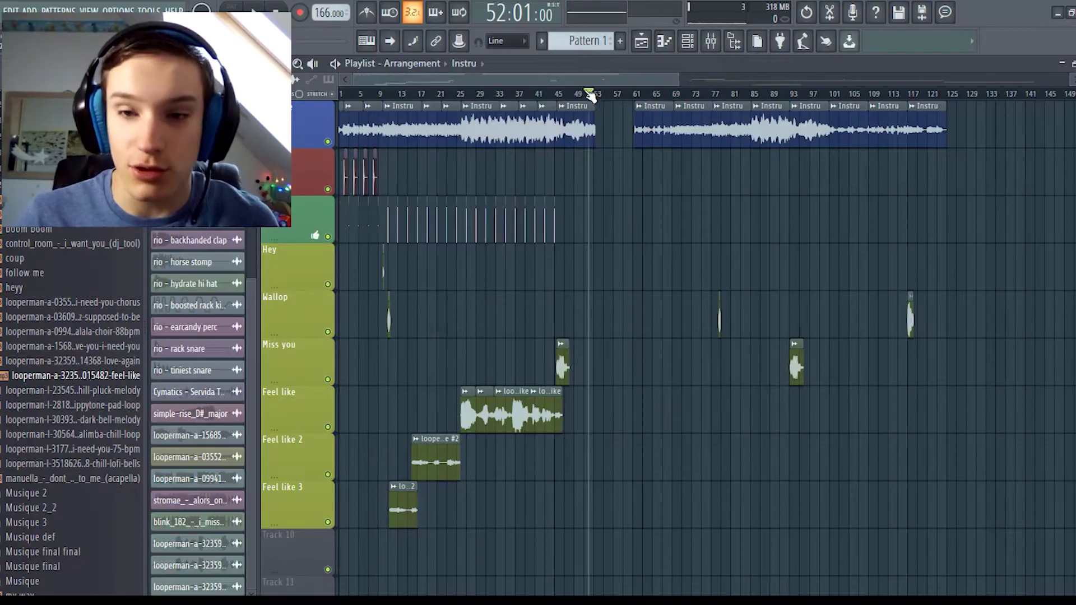
Step: Play the end of the first melody part from bar 52 into the gap after bar 53
key("space")
scroll(599, 195, "up", 3)
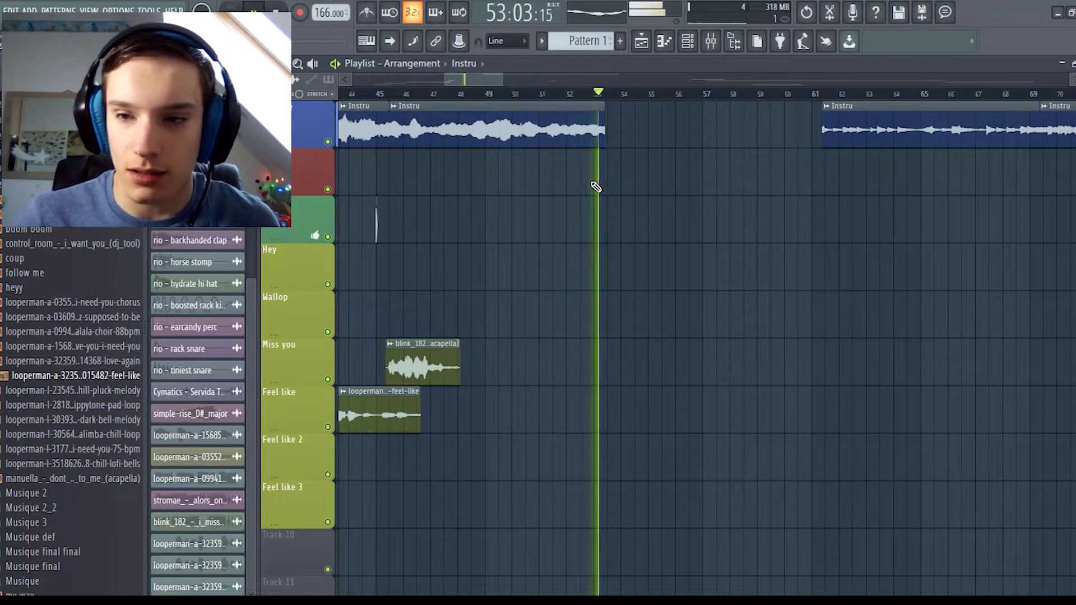
scroll(600, 190, "down", 5)
key("space")
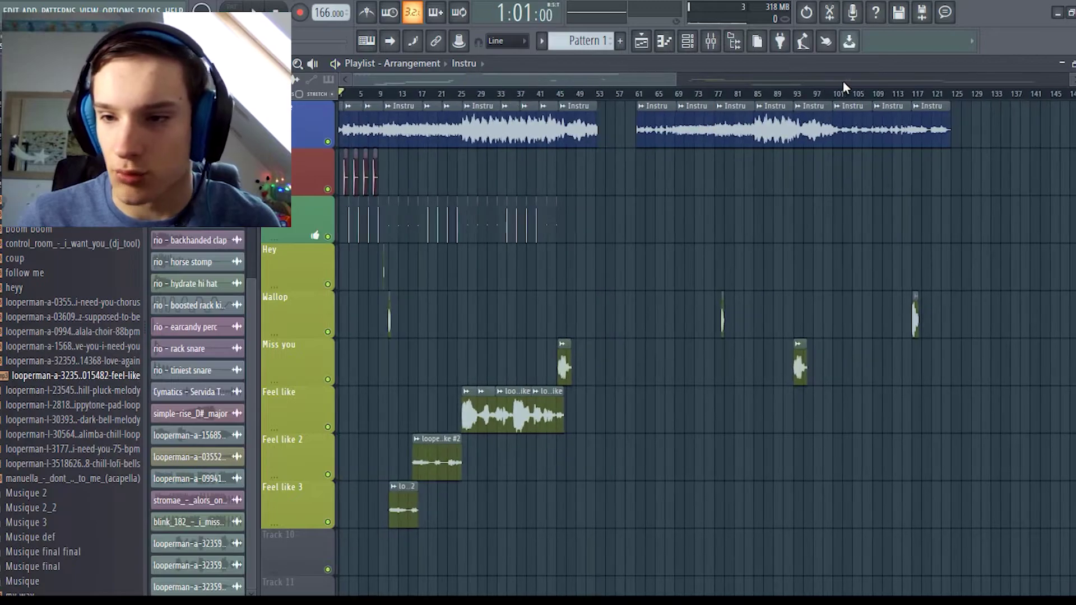
Step: Listen to the second melody part from just after bar 101 and again from around bar 64
left_click(846, 94)
key("space")
scroll(860, 123, "right", 1)
left_click(872, 95)
left_click(844, 96)
key("space")
left_click(639, 94)
key("space")
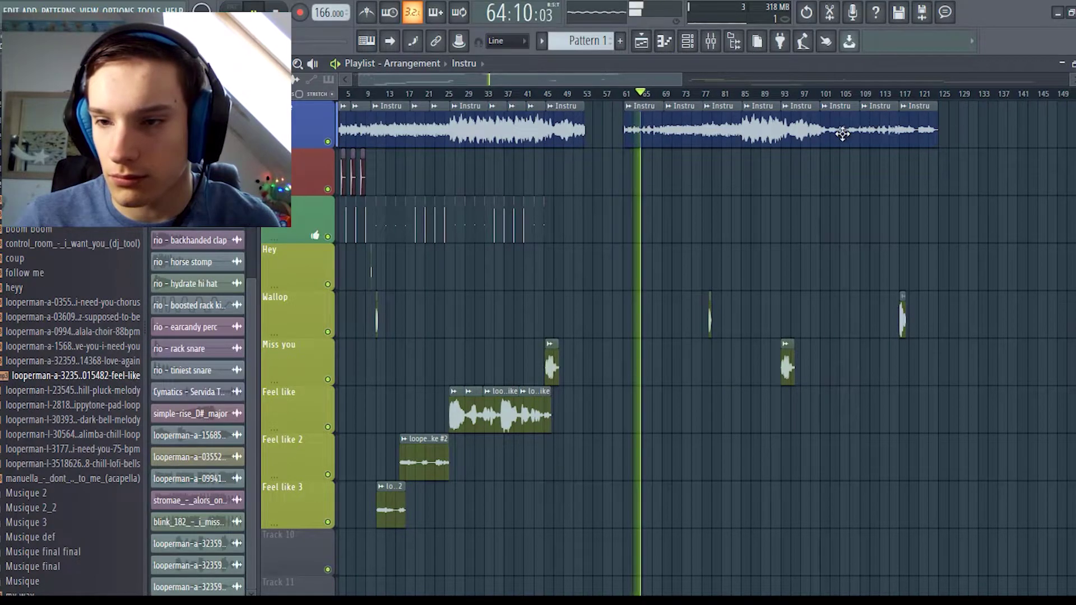
Step: Fill the gap between bars 53 and 61 on the Mélodie track with an Instru clip
left_click(601, 123)
scroll(603, 124, "up", 1)
scroll(602, 124, "up", 3)
key("space")
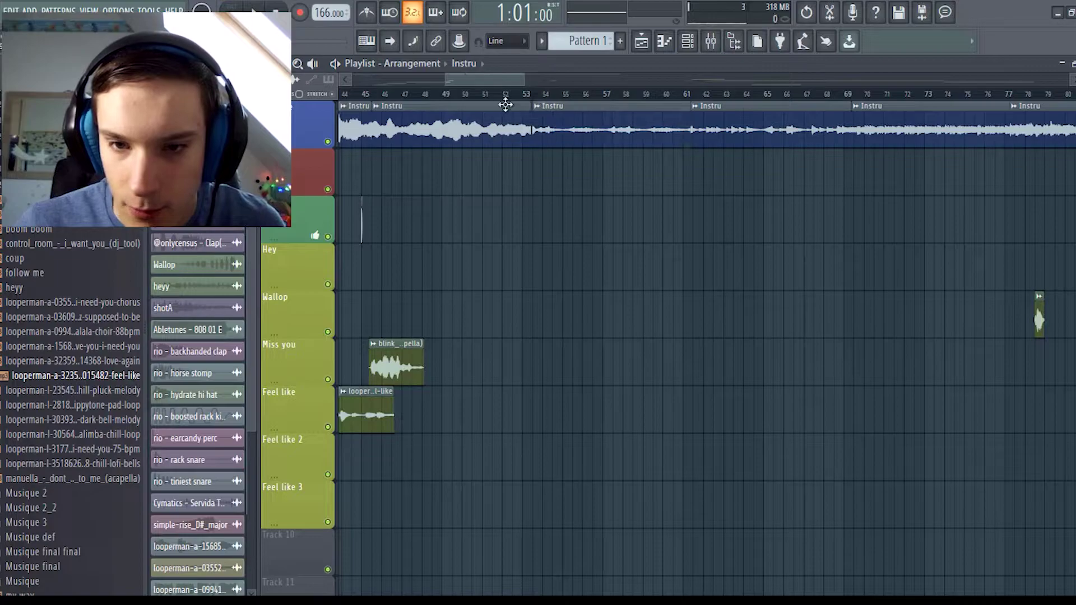
scroll(558, 130, "up", 2)
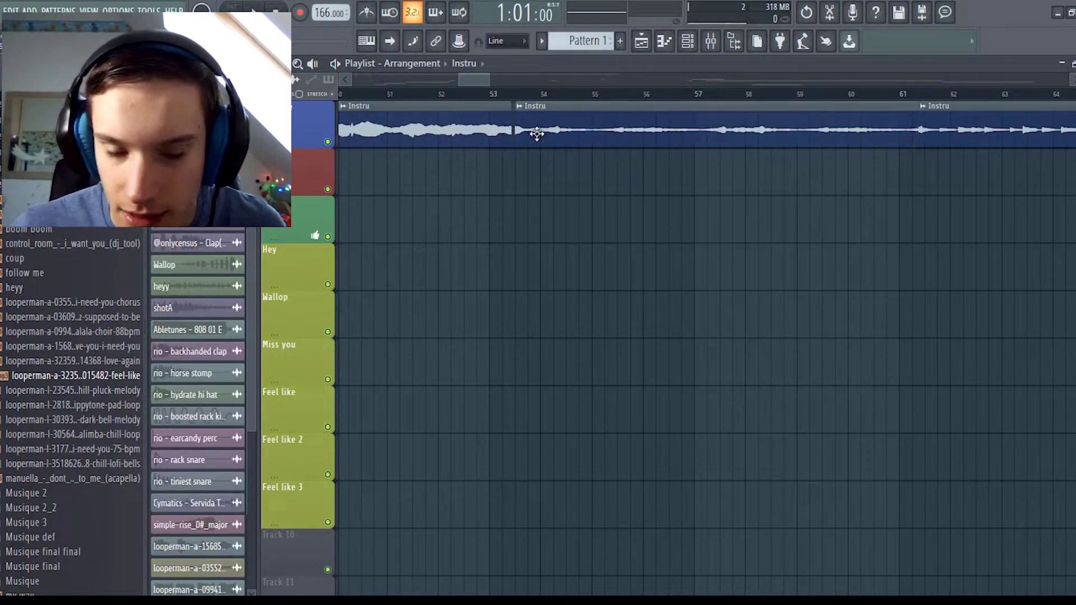
scroll(535, 130, "right", 3)
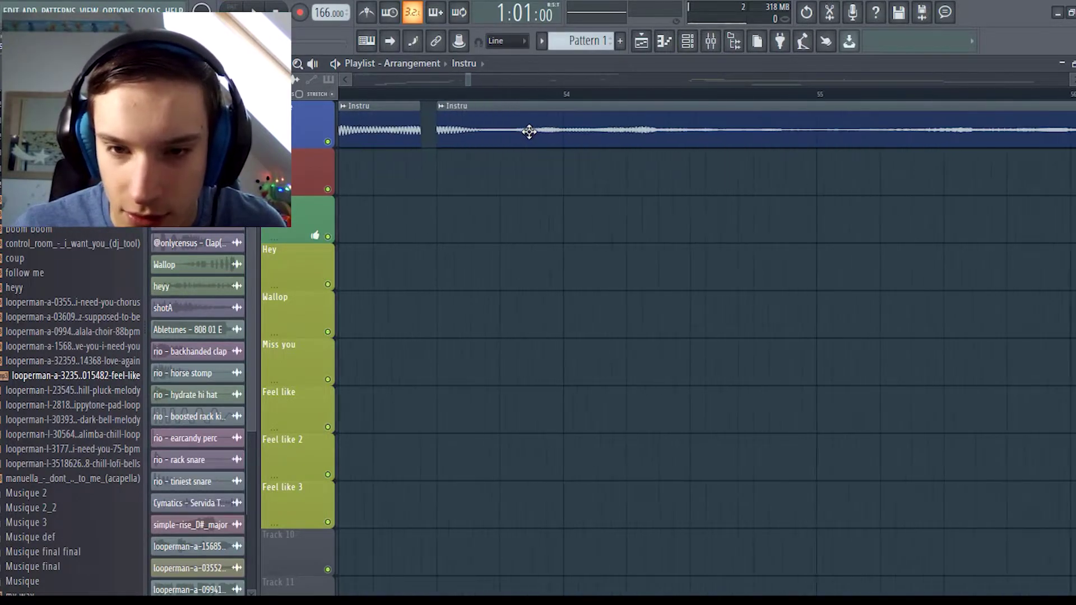
Step: Play the melody across the join near bar 53 and from around bar 61, then look over the whole arrangement
left_click(440, 100)
scroll(505, 99, "down", 2)
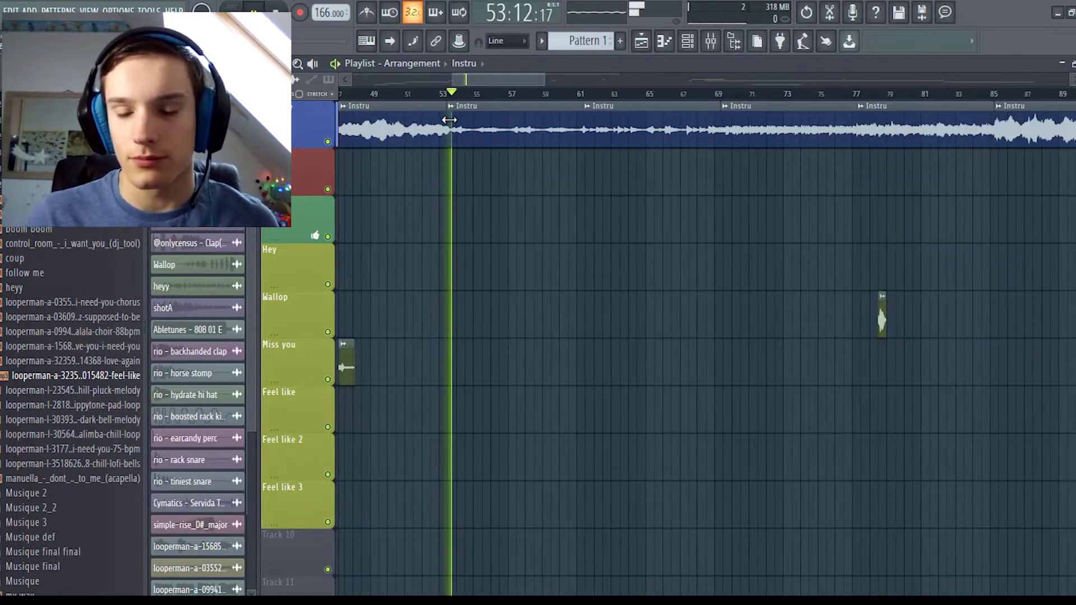
left_click(579, 95)
scroll(519, 99, "down", 3)
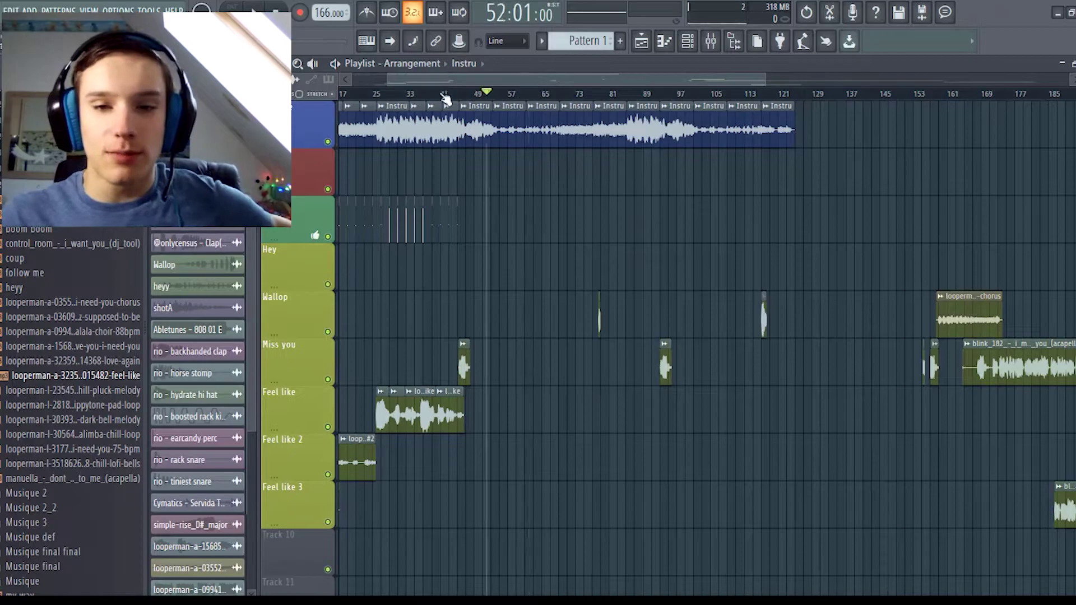
key("space")
scroll(440, 103, "down", 3)
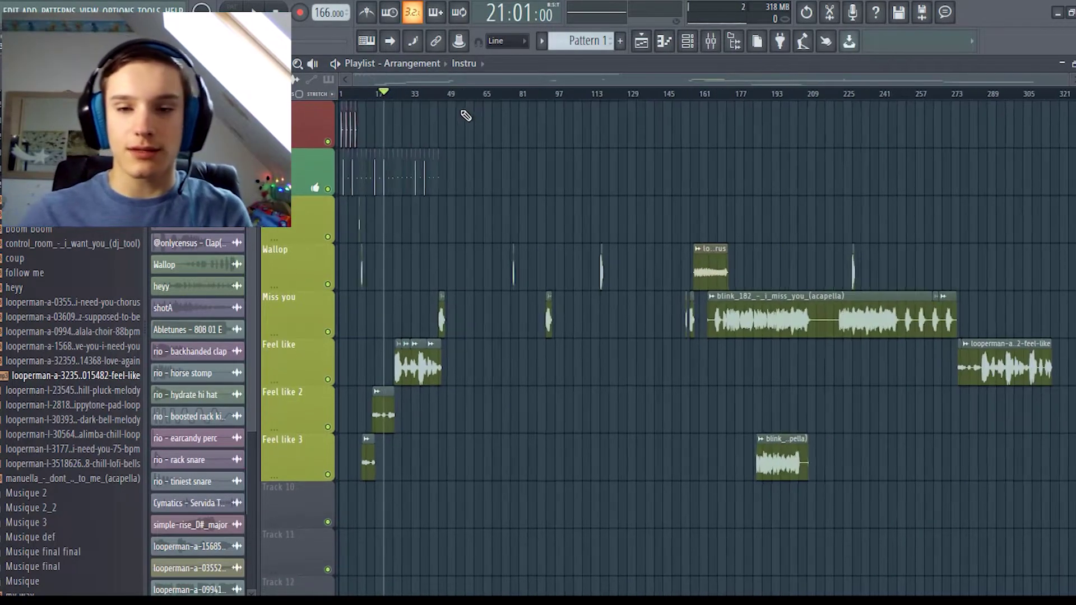
scroll(471, 81, "left", 2)
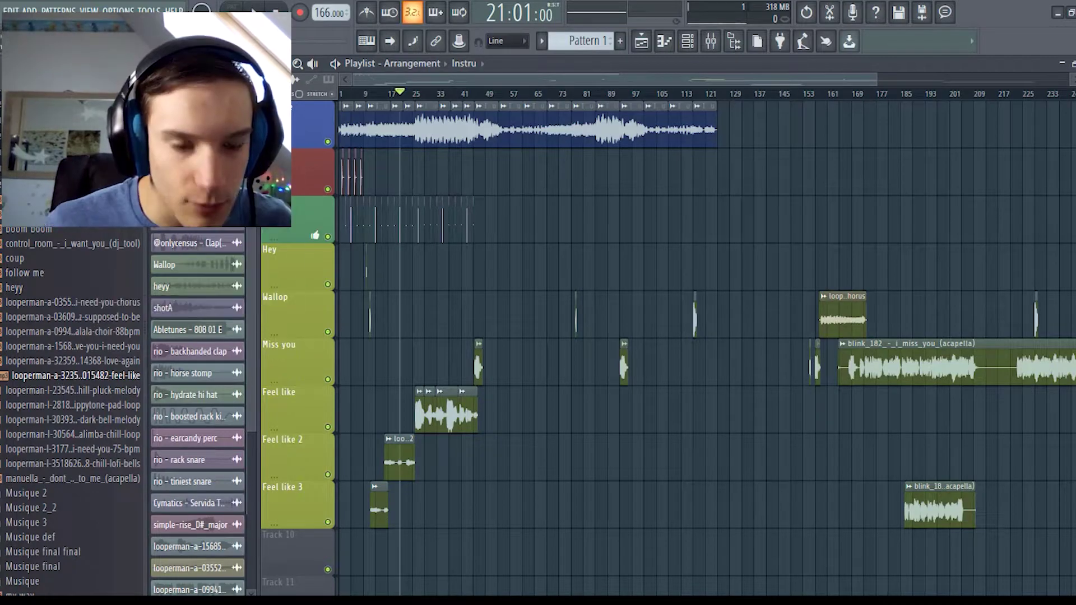
Step: Listen to the melody and the Miss you vocal clip around bar 46
mouse_move(400, 98)
left_mouse_down()
mouse_move(676, 95)
mouse_move(410, 96)
left_mouse_up()
left_click(509, 94)
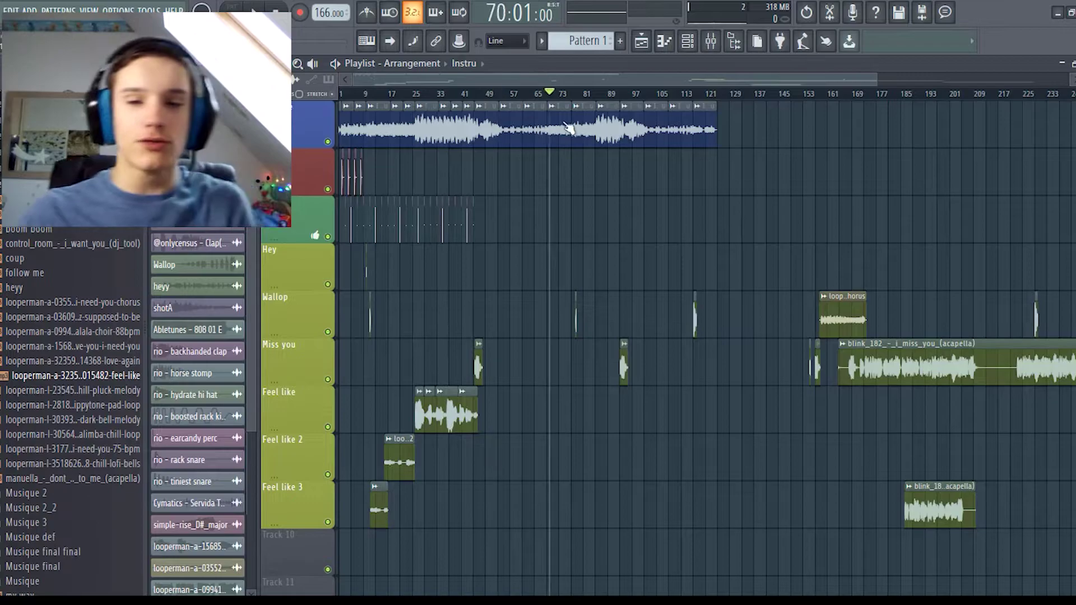
left_click_drag(706, 148, 711, 148)
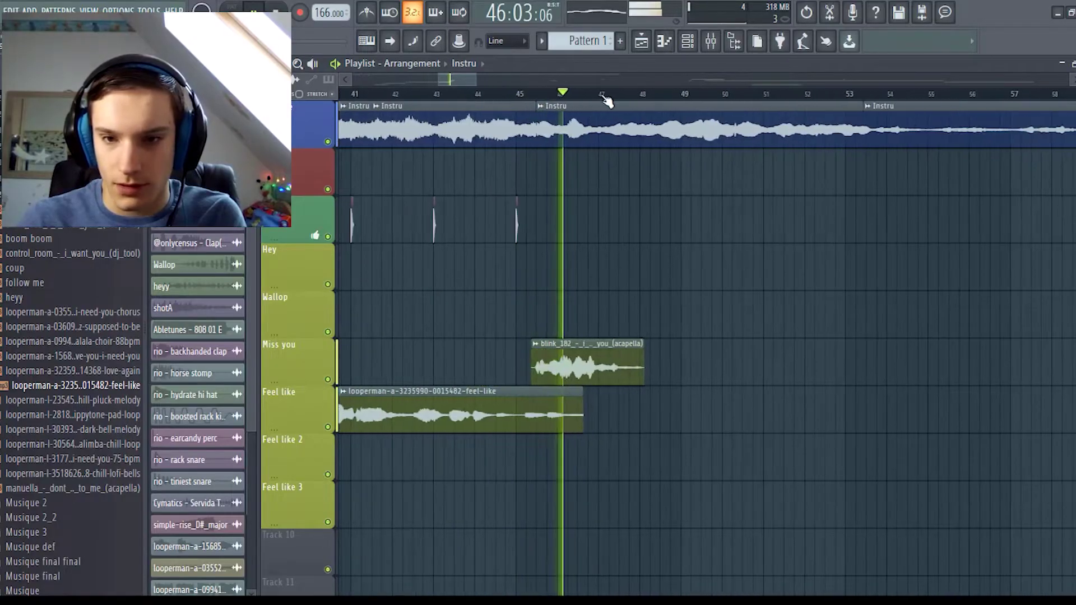
key("space")
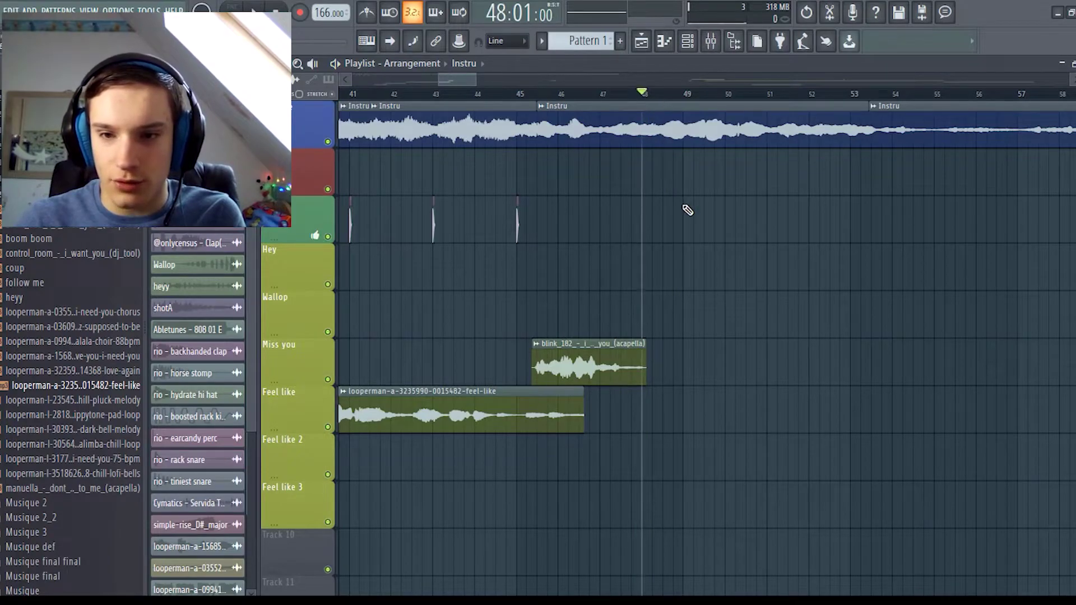
scroll(679, 227, "down", 10)
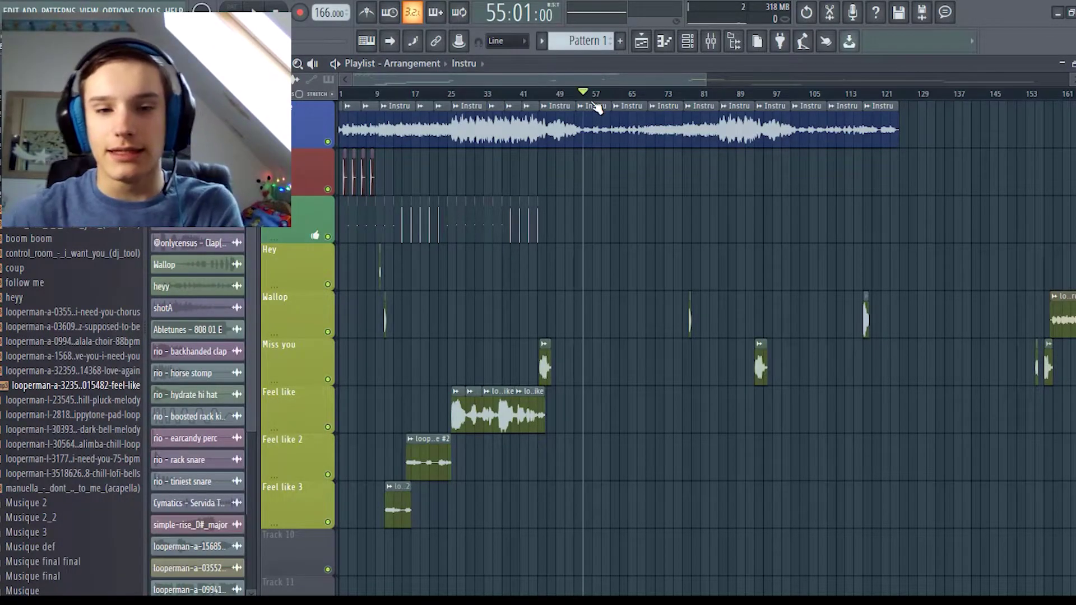
Step: Play the quiet melody section from around bar 54 and again from around bar 65
scroll(597, 104, "up", 3)
key("space")
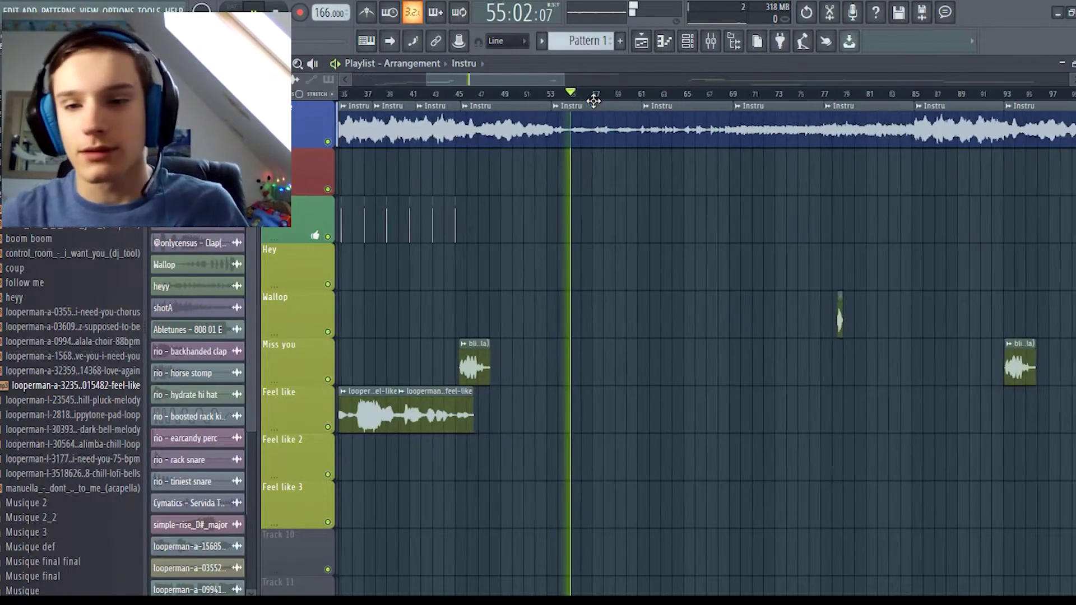
left_click_drag(468, 96, 518, 98)
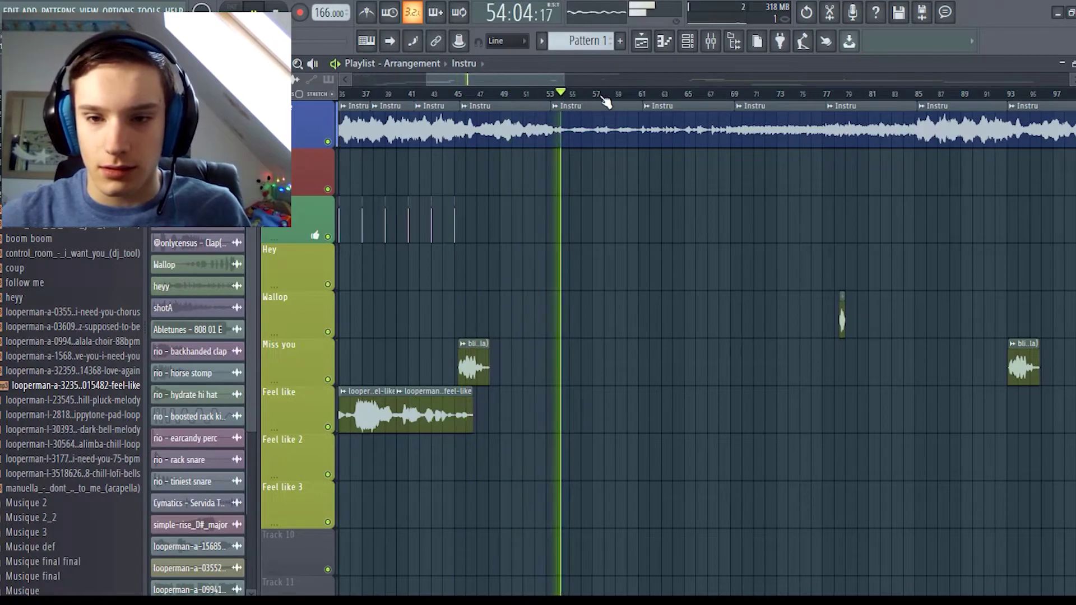
left_click(684, 95)
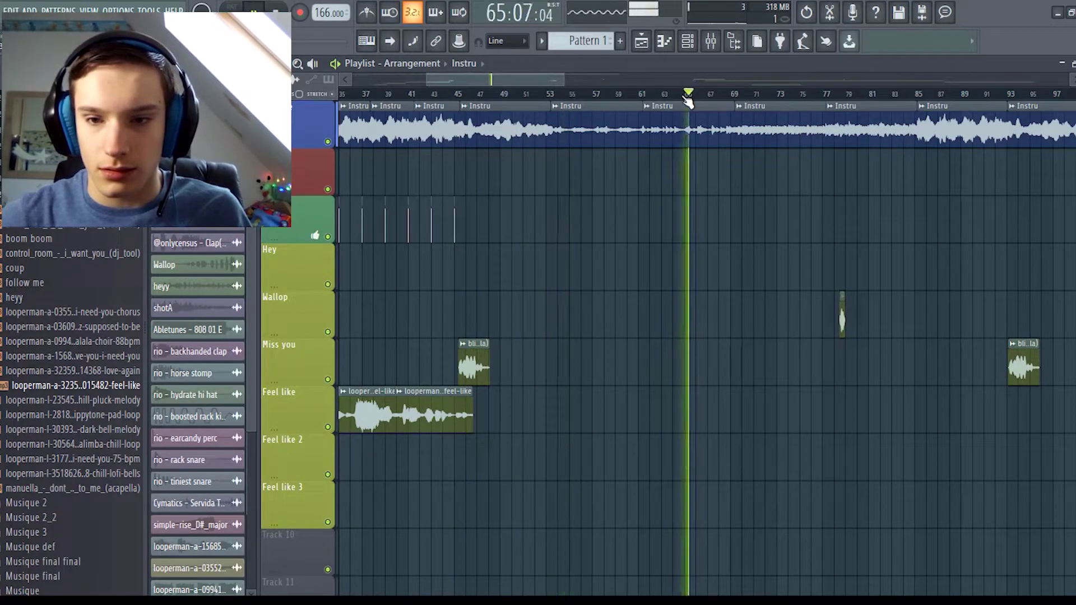
left_click(506, 96)
left_click(463, 98)
left_click(483, 98)
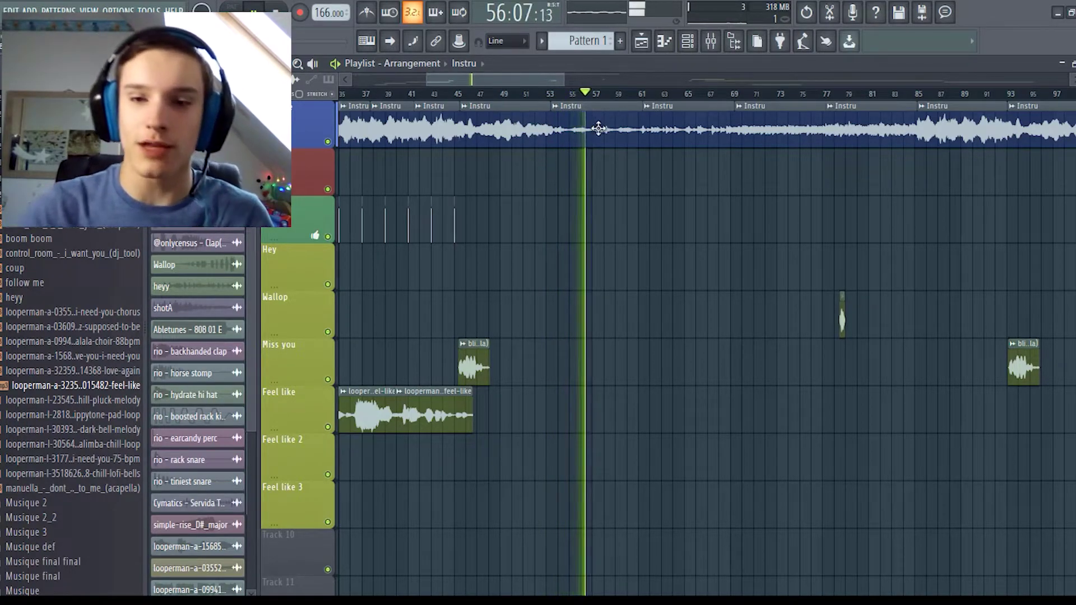
Step: Continue listening to the quiet melody section, replaying it from around the clip join at bar 61
scroll(630, 174, "down", 4)
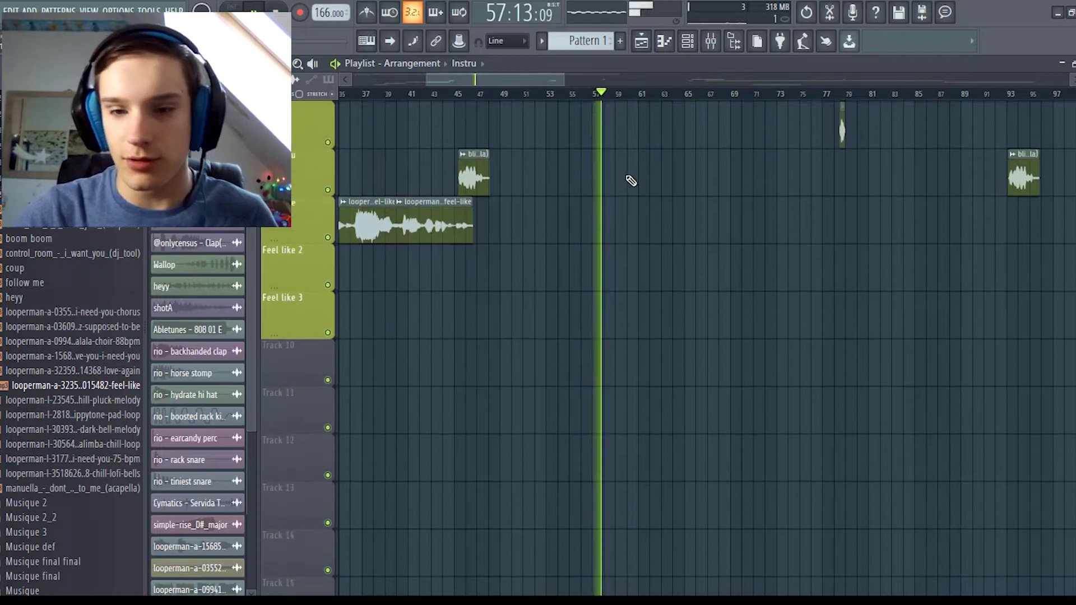
scroll(630, 178, "up", 4)
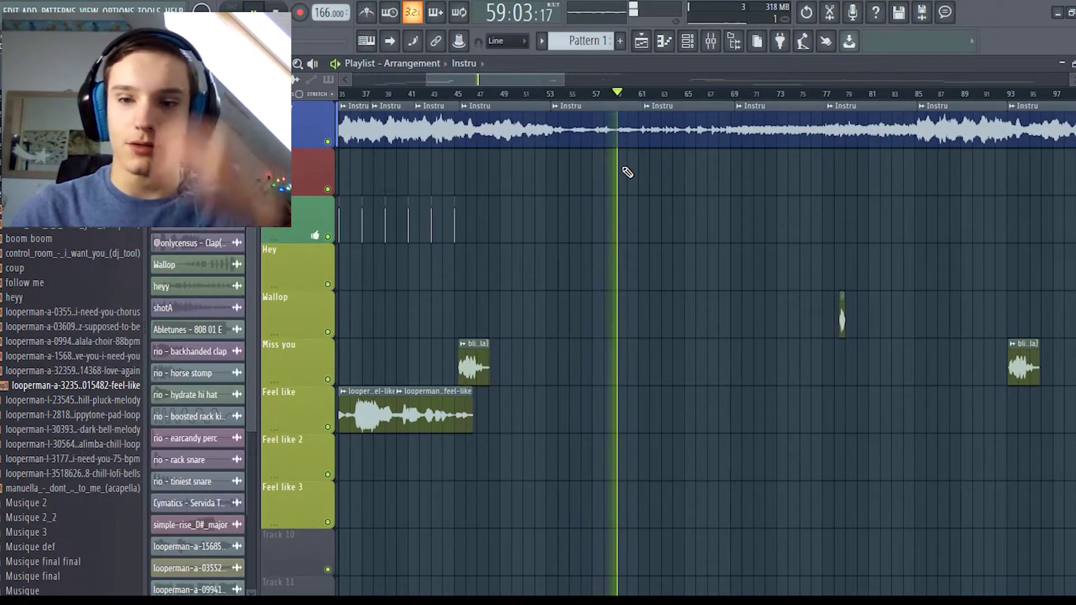
left_click(644, 93)
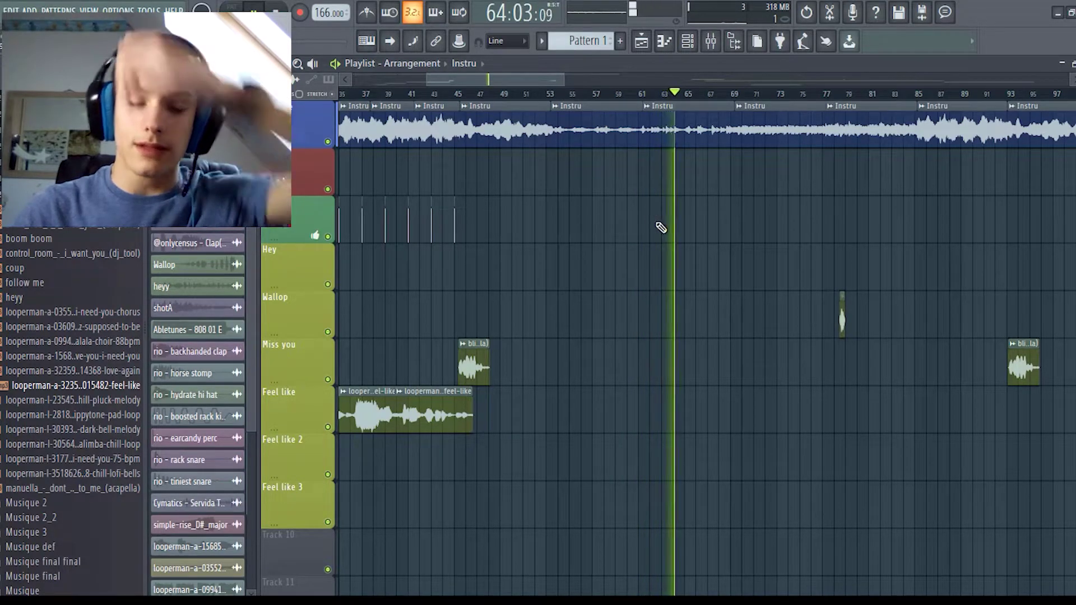
key("space")
scroll(680, 233, "down", 2)
scroll(690, 240, "up", 2)
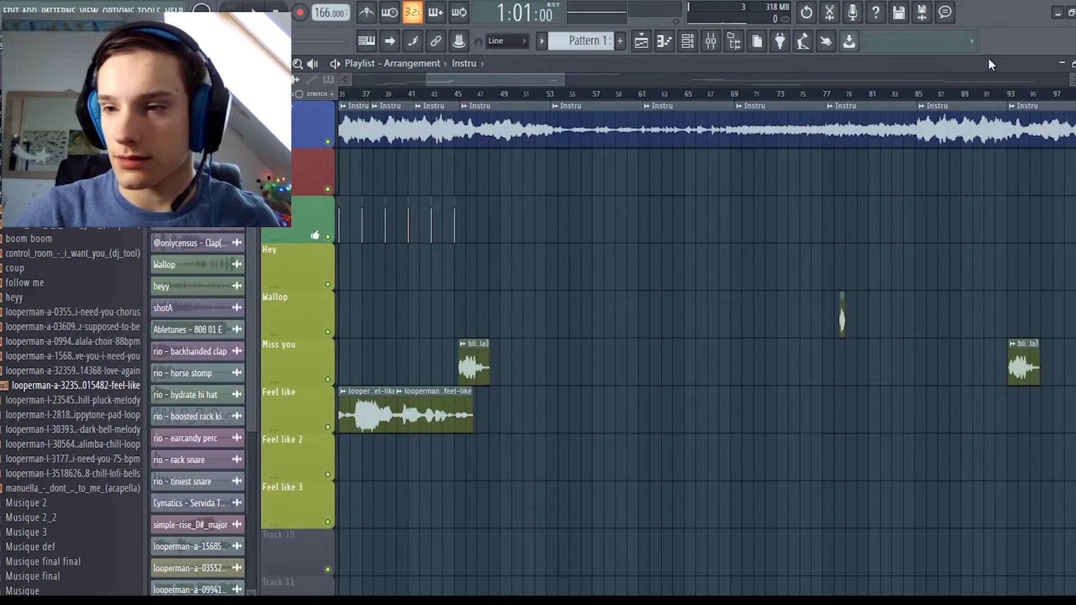
Step: Mute the Wallop, Miss you and Feel like tracks
key("space")
left_click(365, 94)
key("space")
scroll(339, 436, "down", 3)
left_click_drag(329, 428, 328, 331)
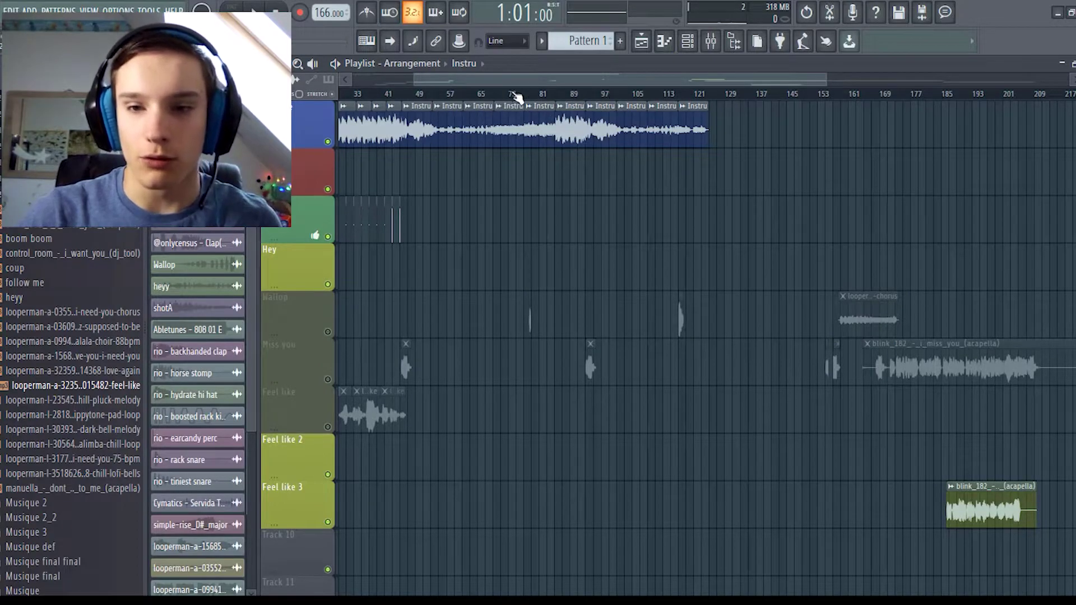
Step: Compare the second loud melody part around bar 88 with the first one around bar 38
left_click(566, 93)
key("space")
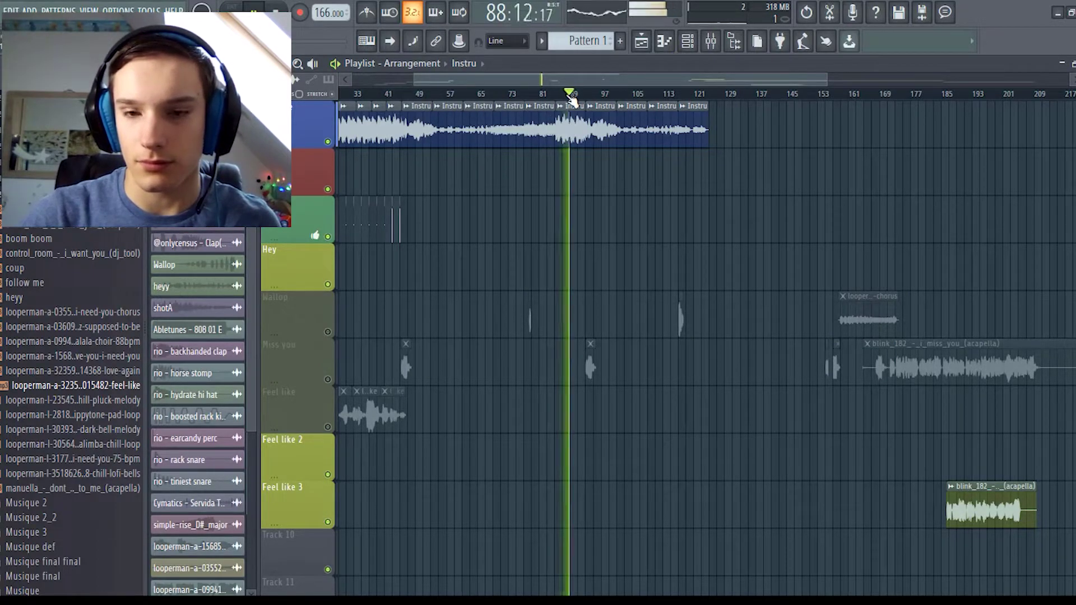
left_click(375, 94)
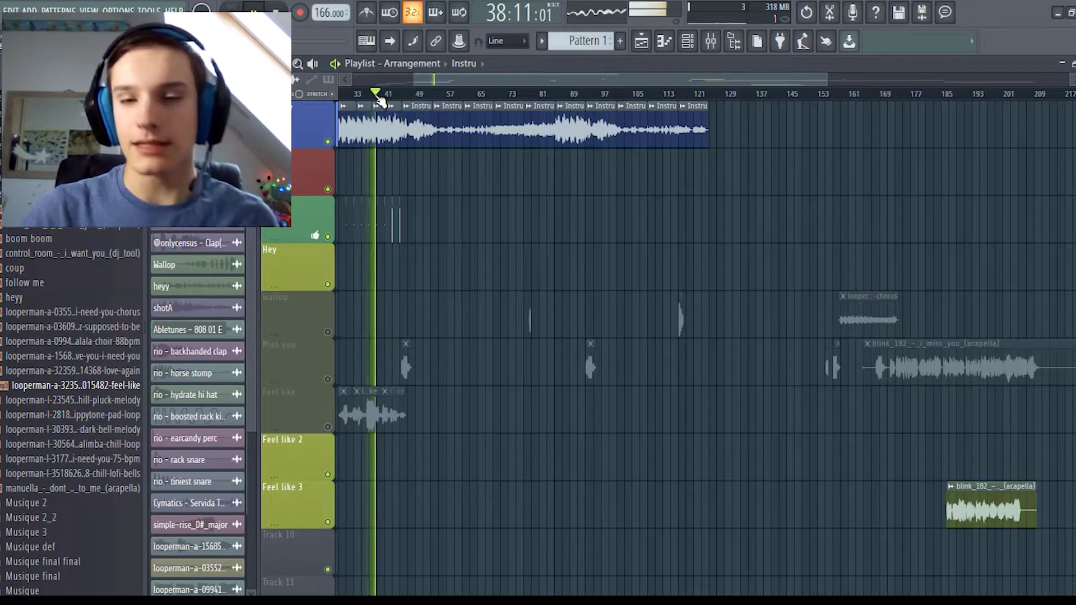
left_click(573, 93)
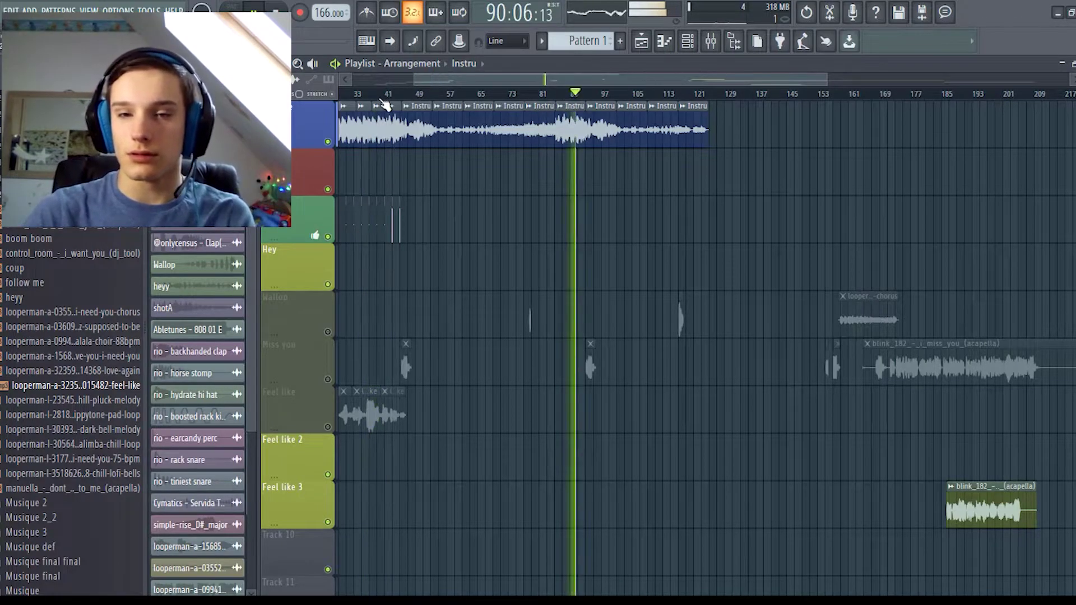
left_click(573, 93)
key("space")
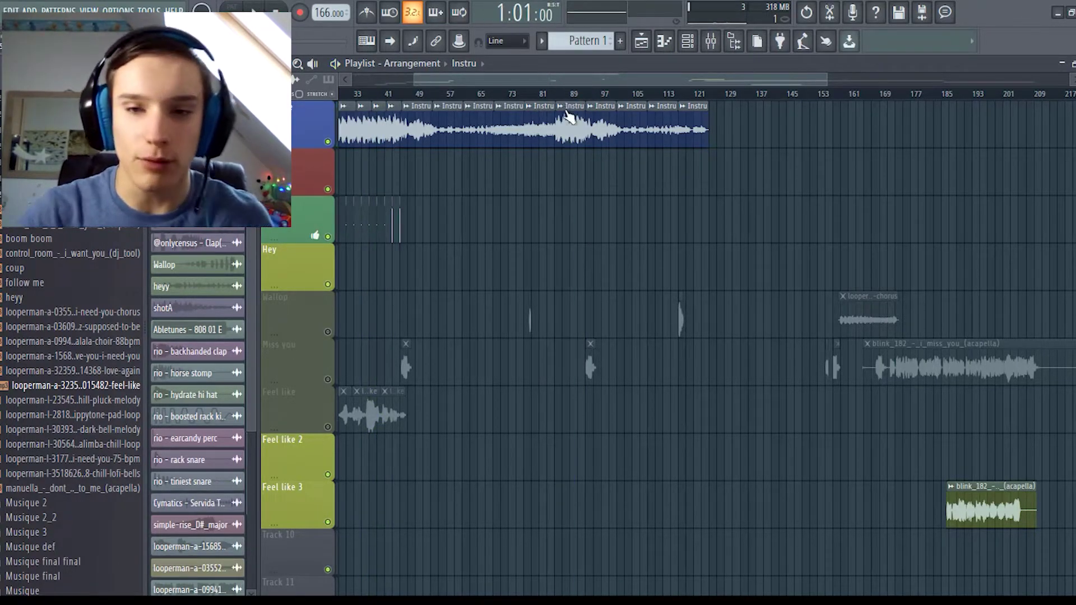
Step: Play the second loud melody part again from around bar 89
scroll(569, 112, "up", 3)
scroll(573, 119, "down", 2)
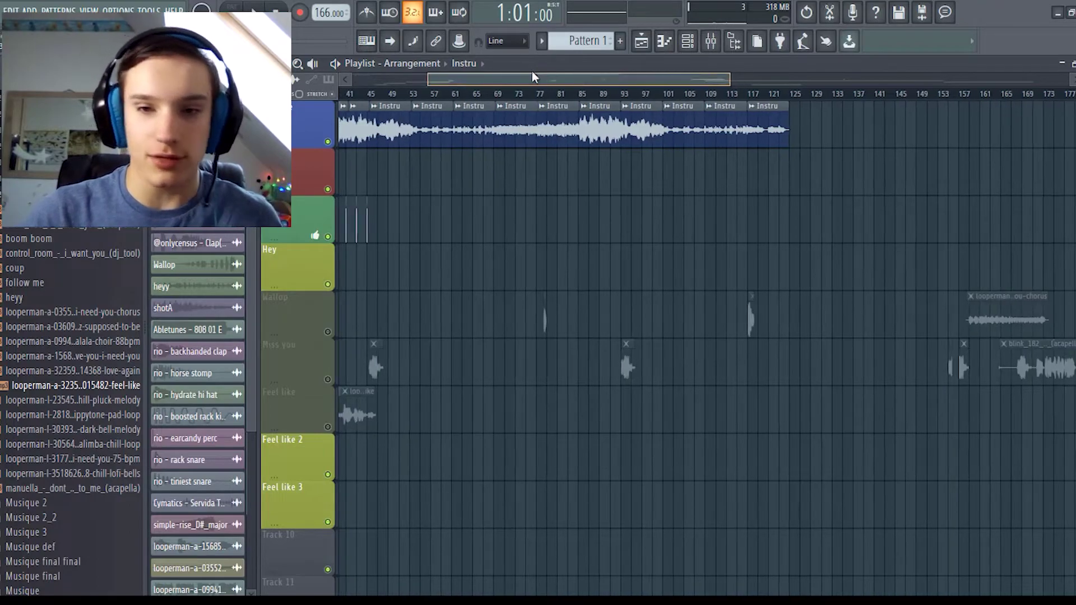
scroll(392, 303, "left", 5)
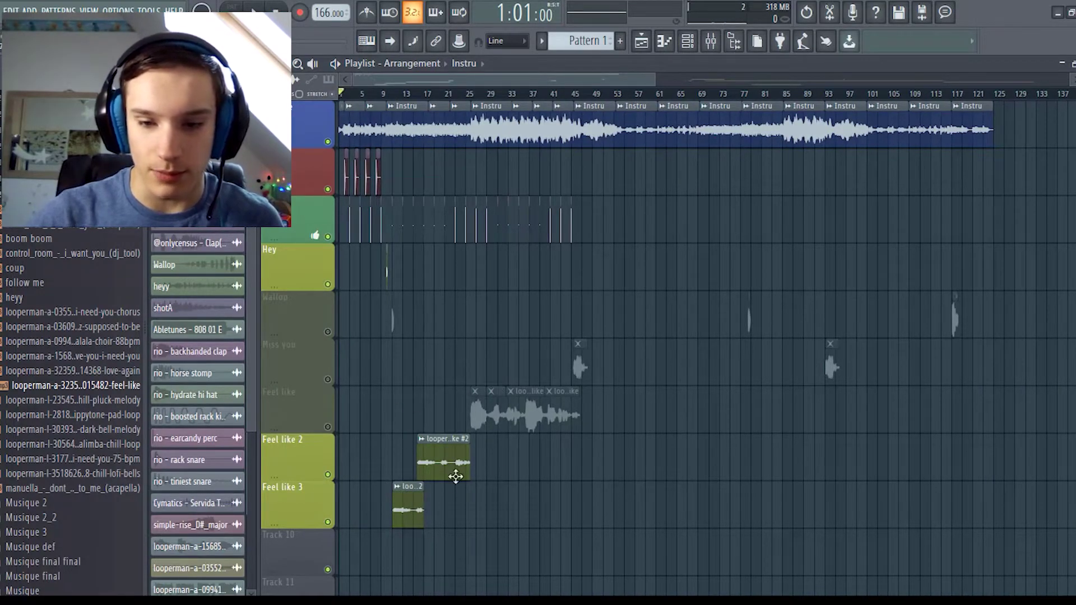
left_click(807, 94)
key("space")
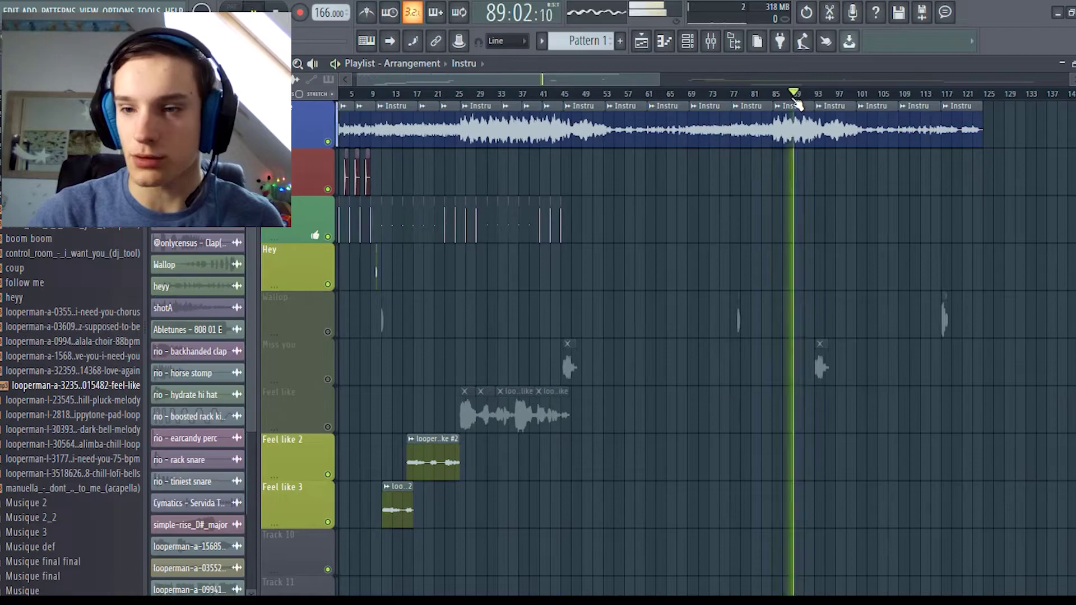
key("space")
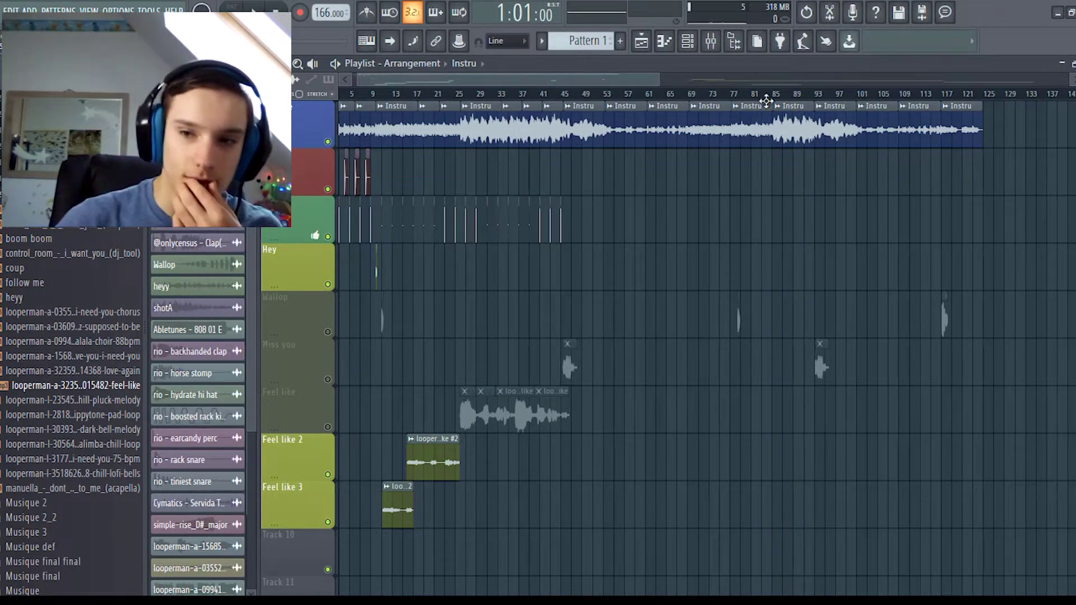
Step: Listen to the second loud melody part from around bars 86 and 92, then cue the first loud part at bar 37
key("space")
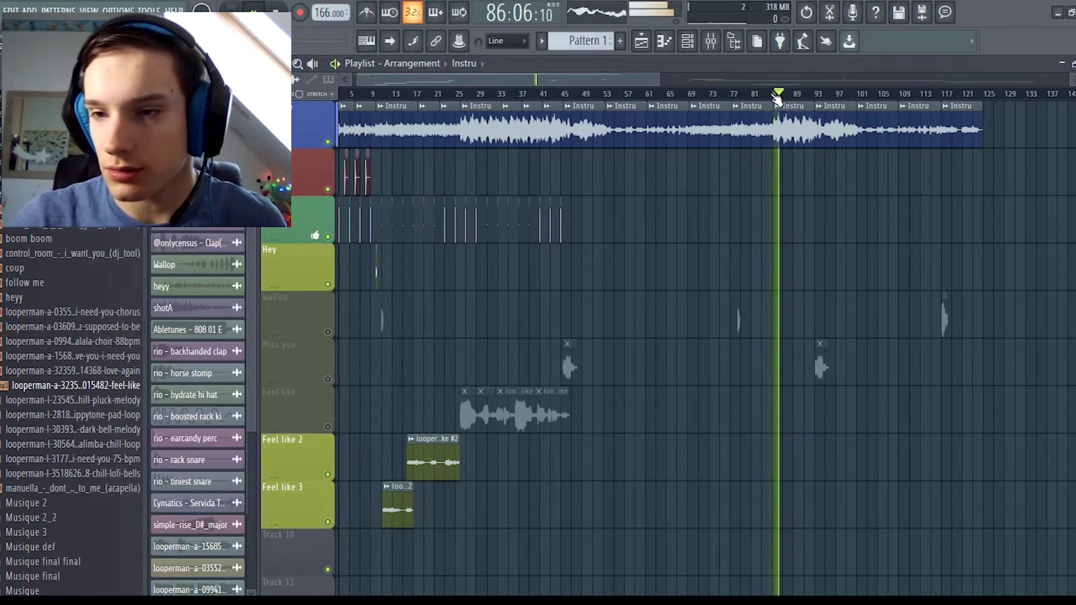
left_click(812, 96)
left_click(809, 94)
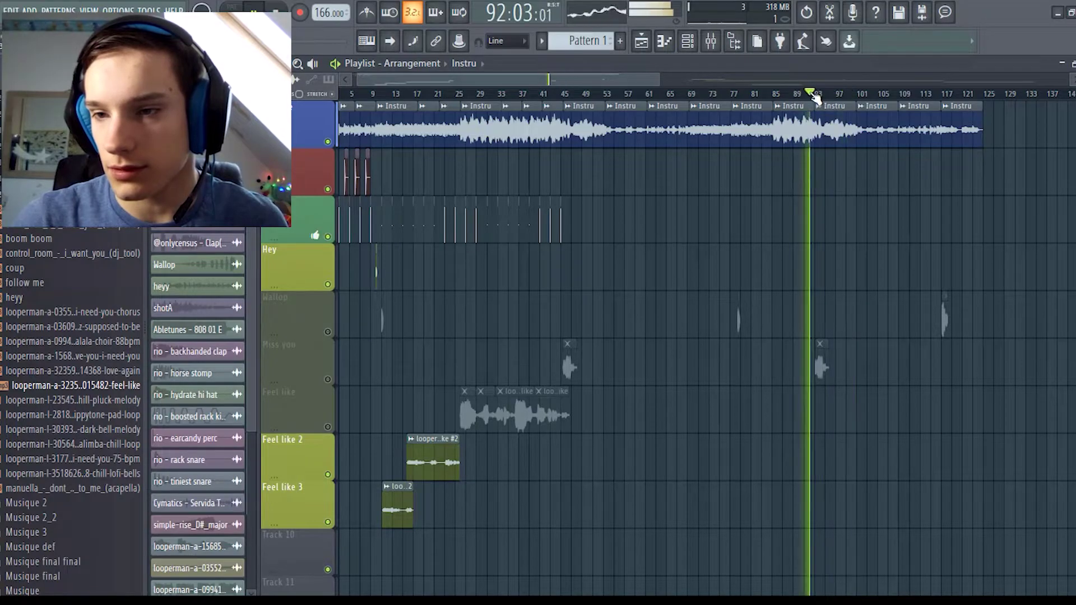
key("space")
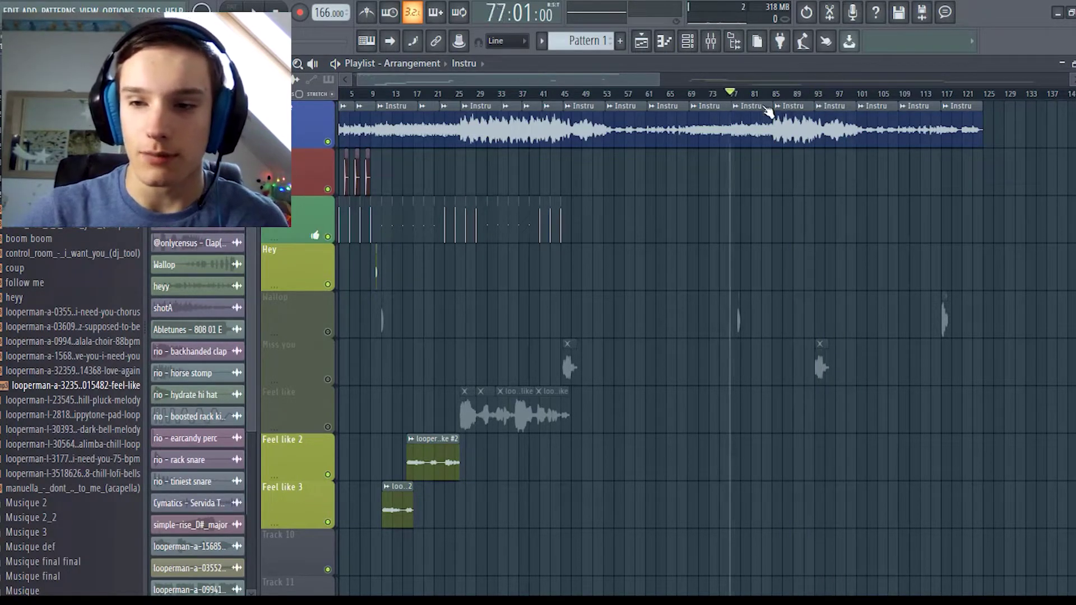
left_click(520, 94)
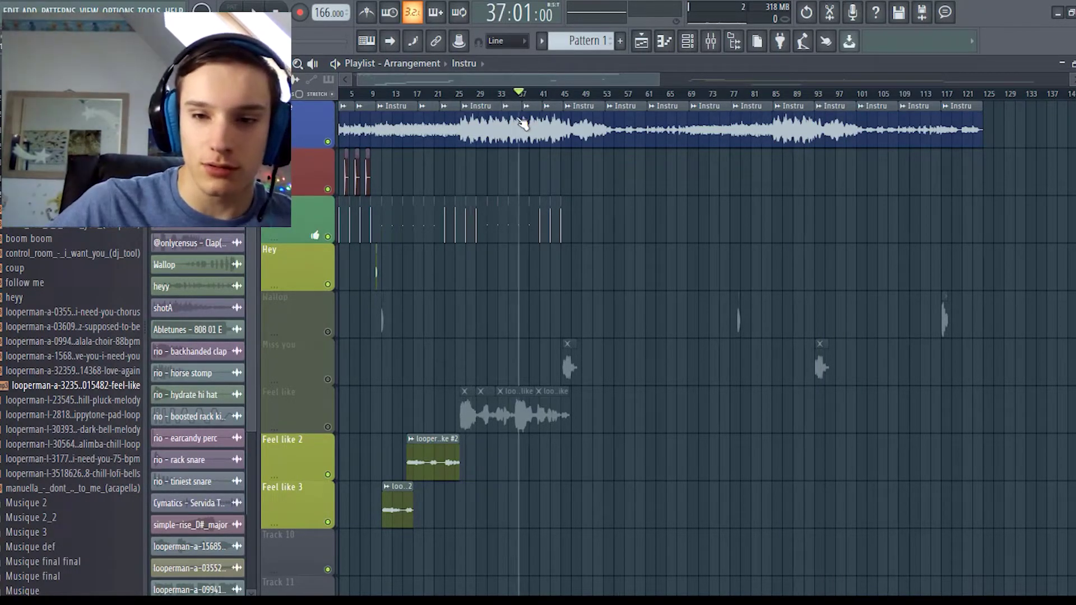
left_click_drag(574, 122, 587, 140)
key("space")
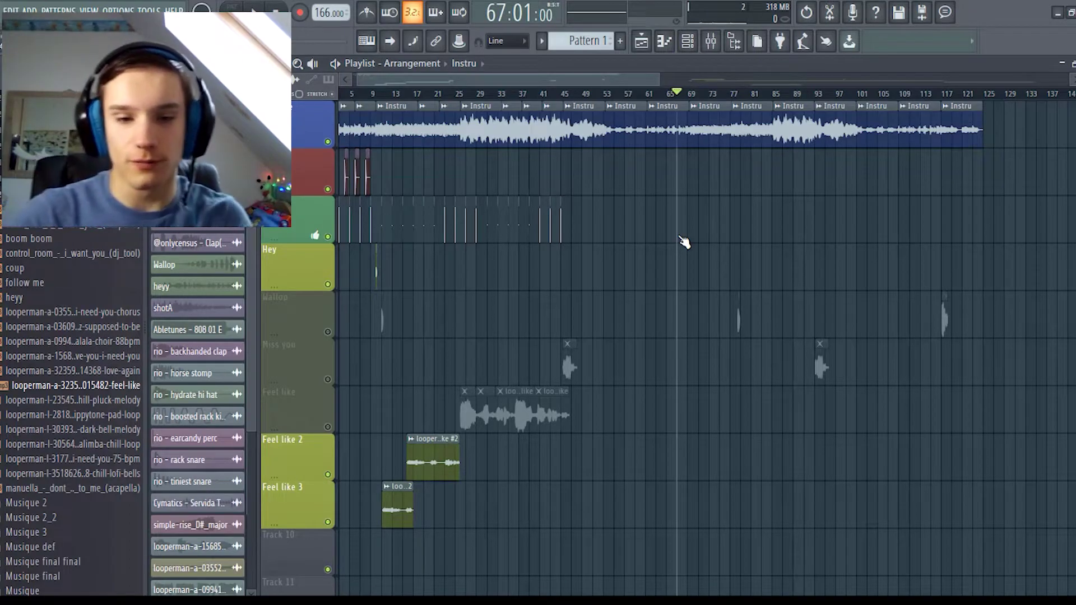
Step: Unmute the Feel like, Miss you and Wallop tracks
left_click(329, 427)
left_click(329, 380)
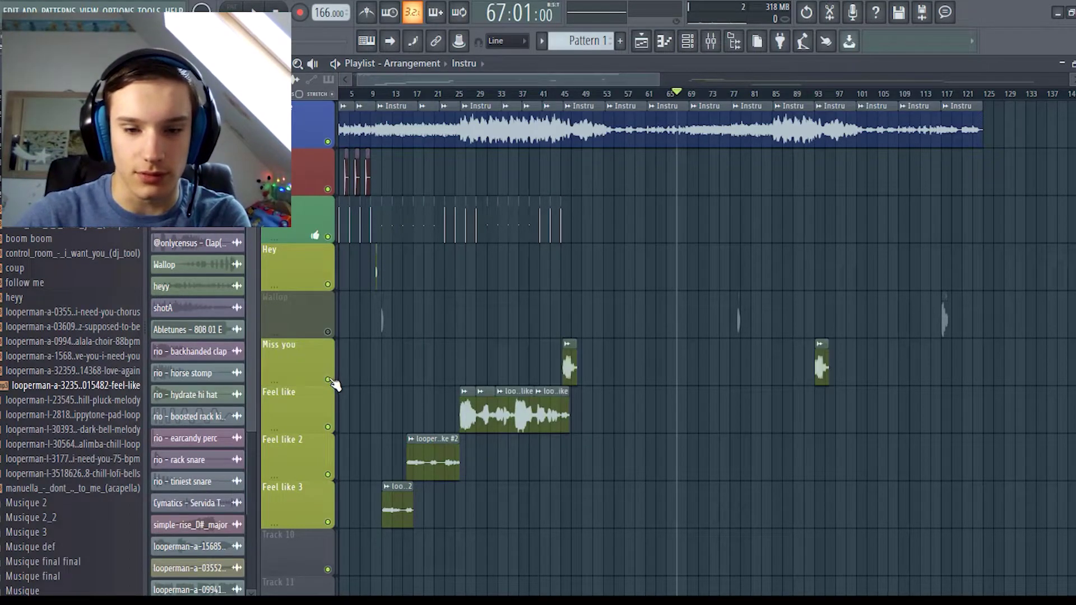
left_click(328, 332)
Step: Play the melody with the vocals into the Feel like clips at bar 25, then the quiet part from around bar 62
left_click(443, 96)
key("space")
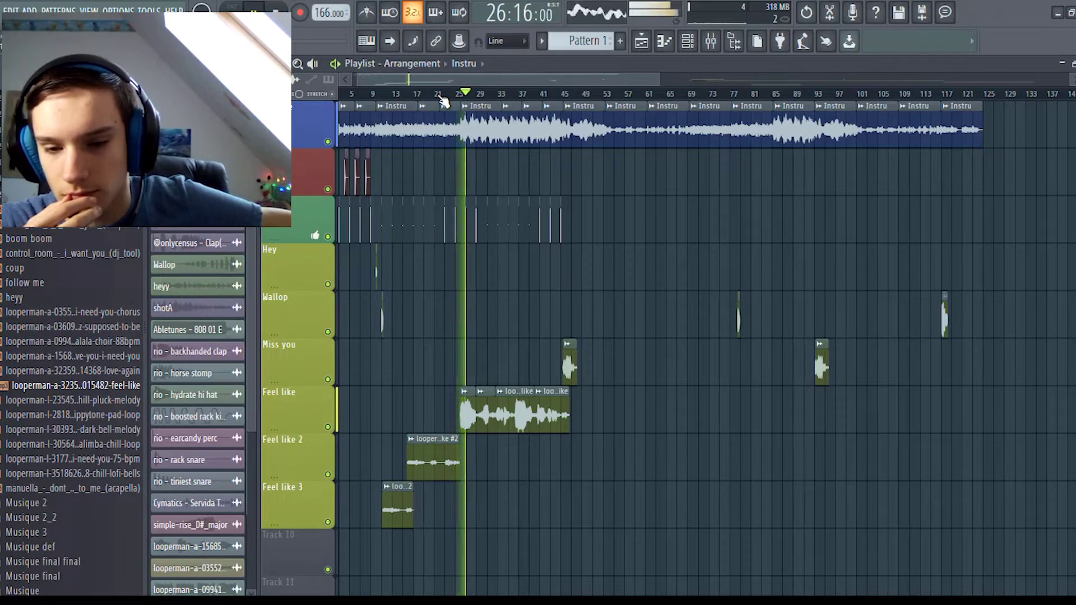
key("space")
key("space")
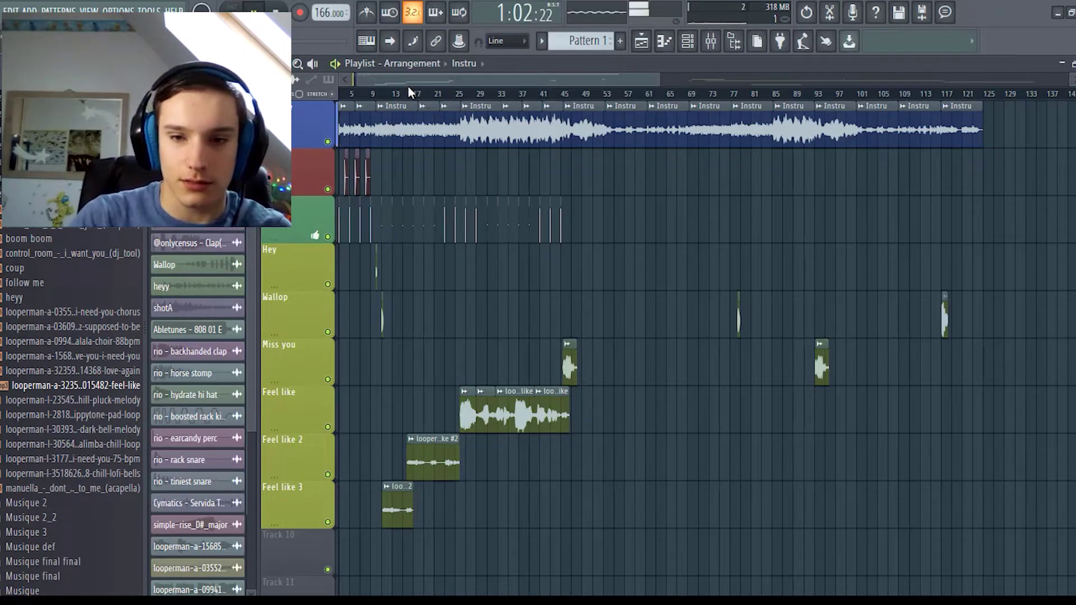
left_click(651, 94)
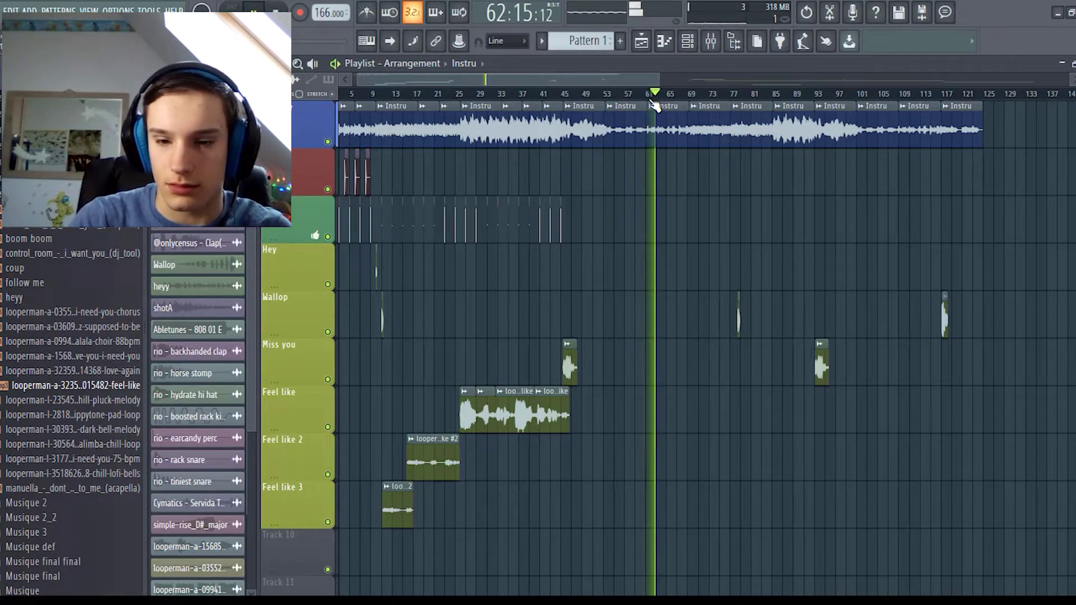
key("space")
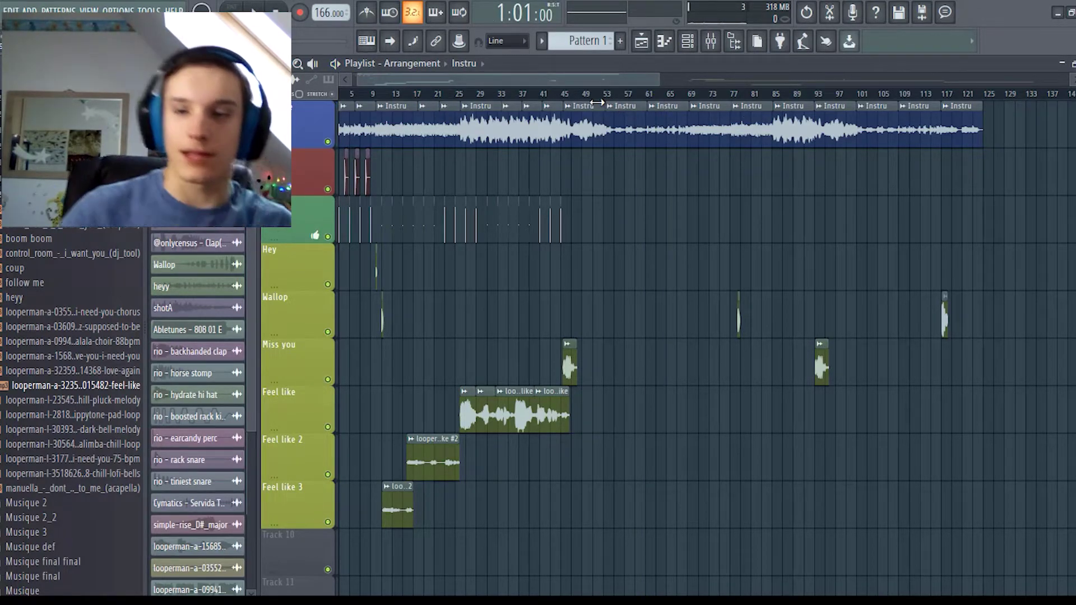
Step: Listen closely to the melody before and after the clip join at bar 61, then look over the whole arrangement
key("space")
scroll(572, 119, "up", 5)
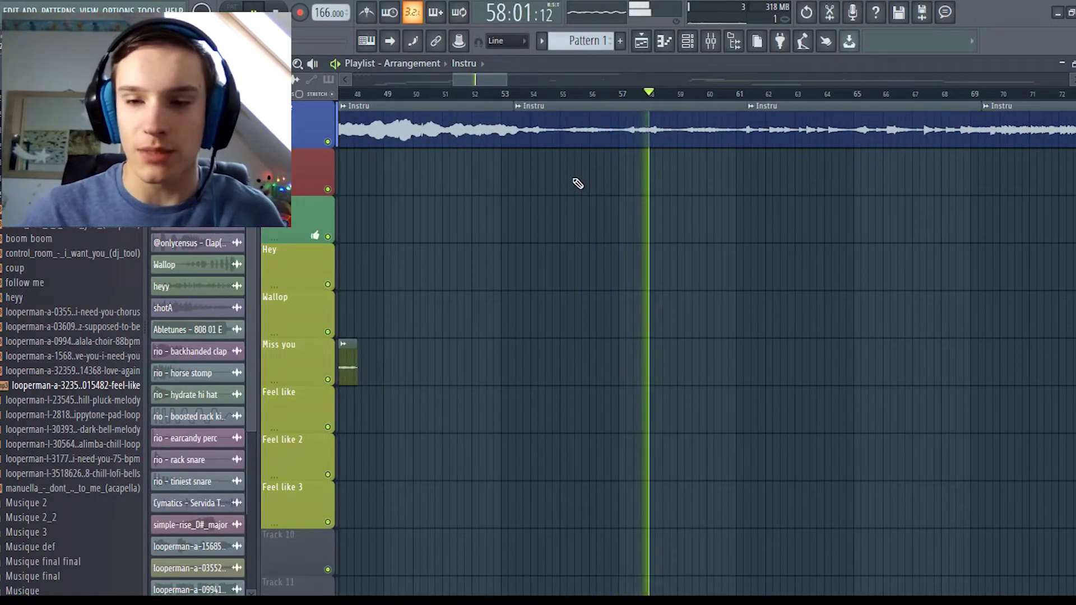
left_click(751, 94)
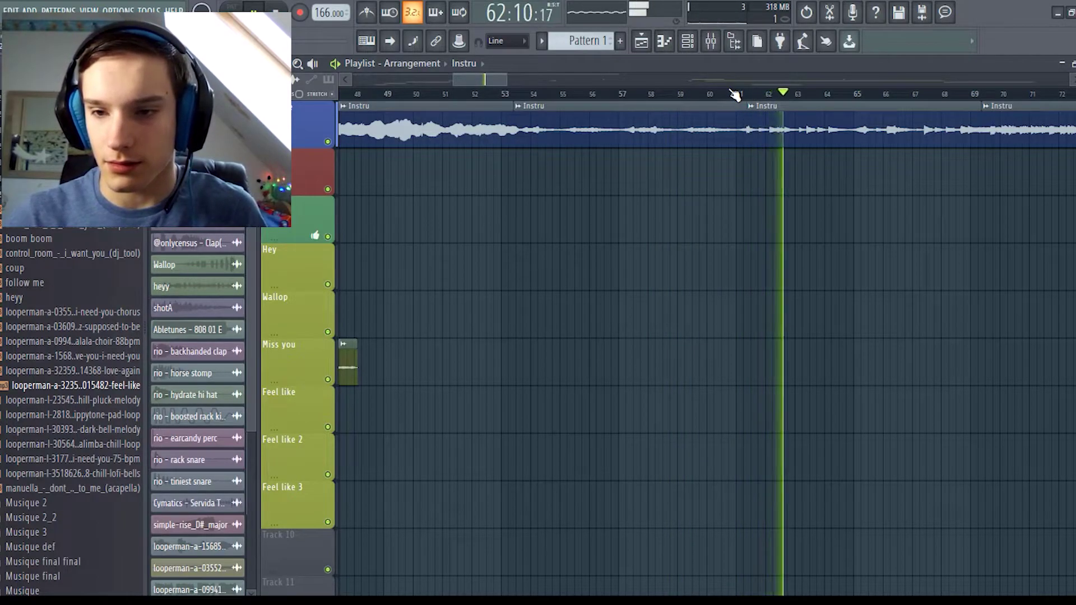
key("space")
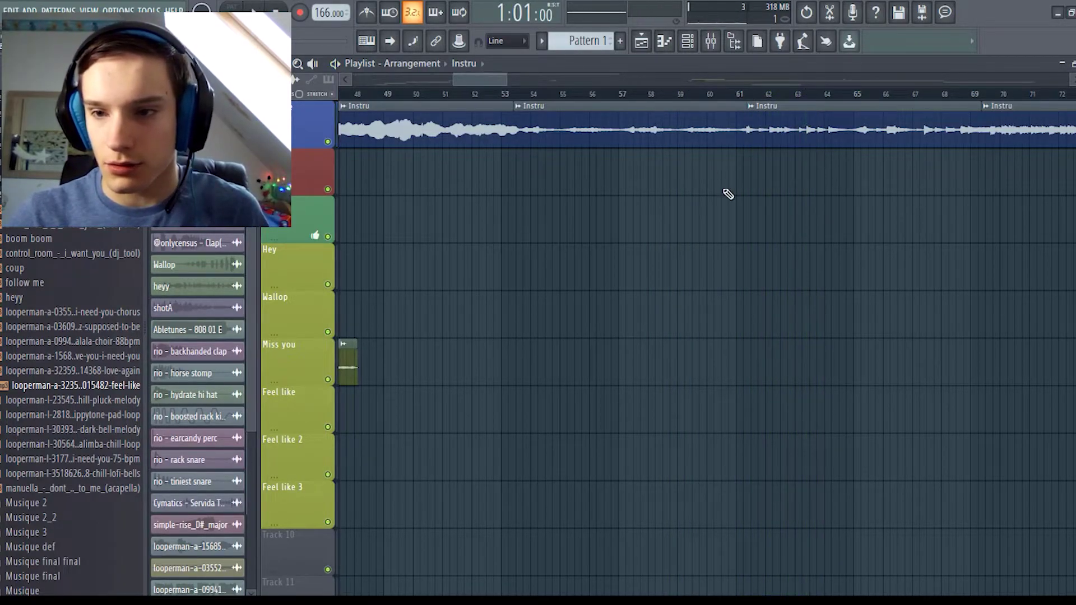
scroll(540, 305, "down", 5)
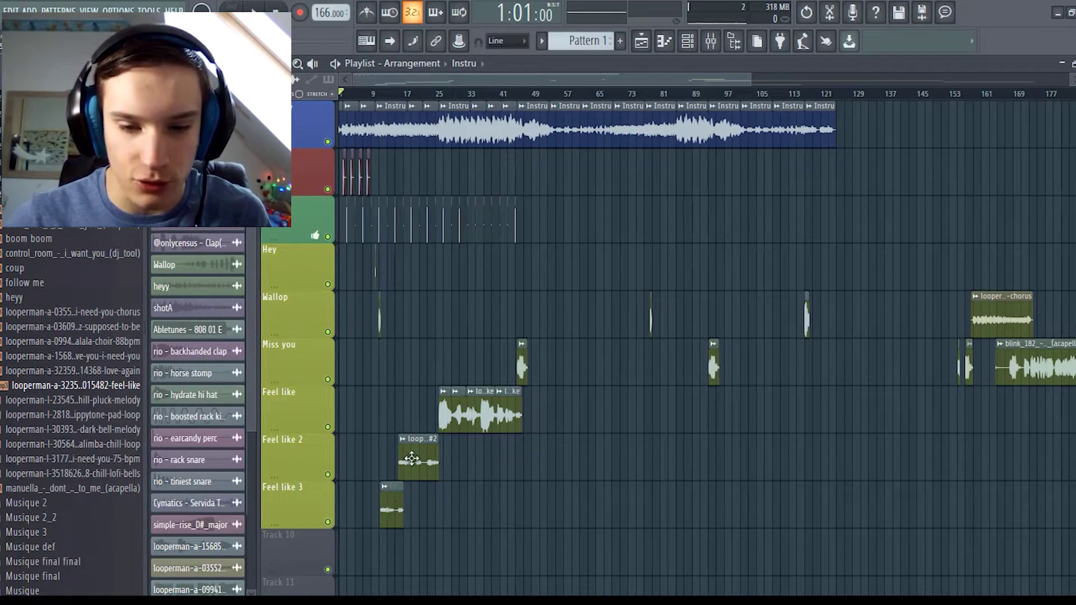
Step: Select the Feel like 2 clip and listen to the quiet melody part from around bar 50
left_click(428, 450)
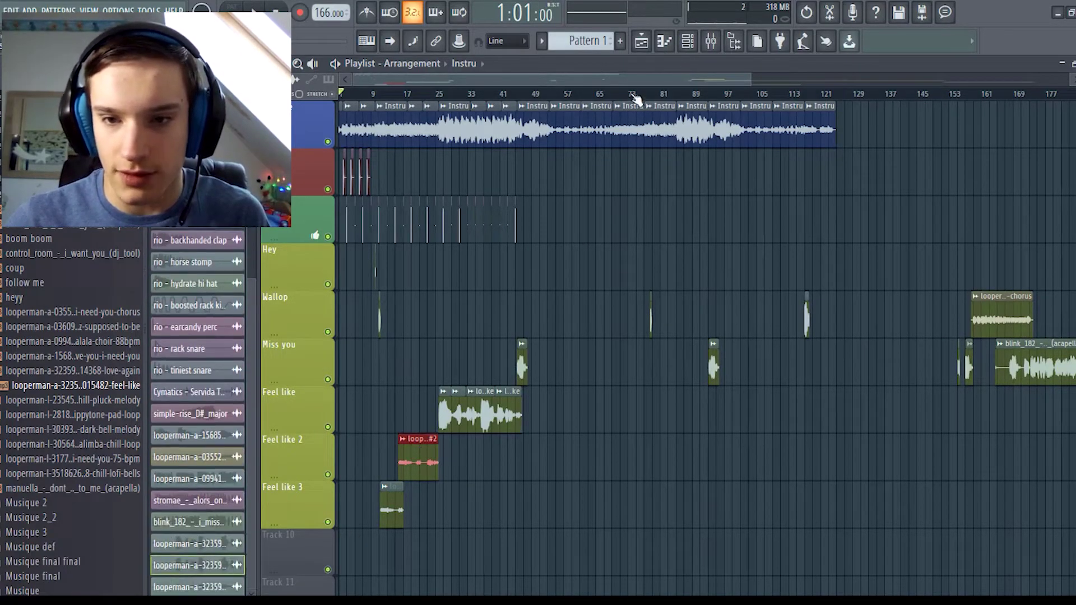
scroll(636, 98, "up", 3)
key("space")
left_click_drag(633, 96, 541, 100)
key("space")
scroll(510, 420, "down", 5)
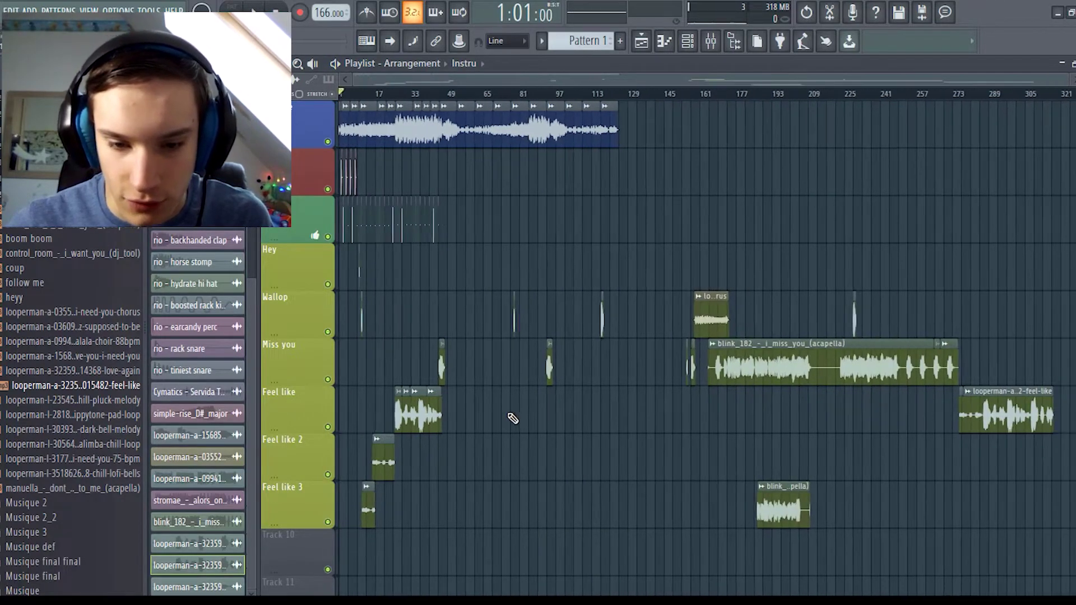
Step: Place an Instru clip on the Feel like 2 track and move it to bar 61
left_click(495, 467)
scroll(498, 464, "up", 5)
left_click(458, 96)
key("space")
left_click(379, 94)
key("space")
scroll(535, 83, "up", 3)
left_click(471, 103)
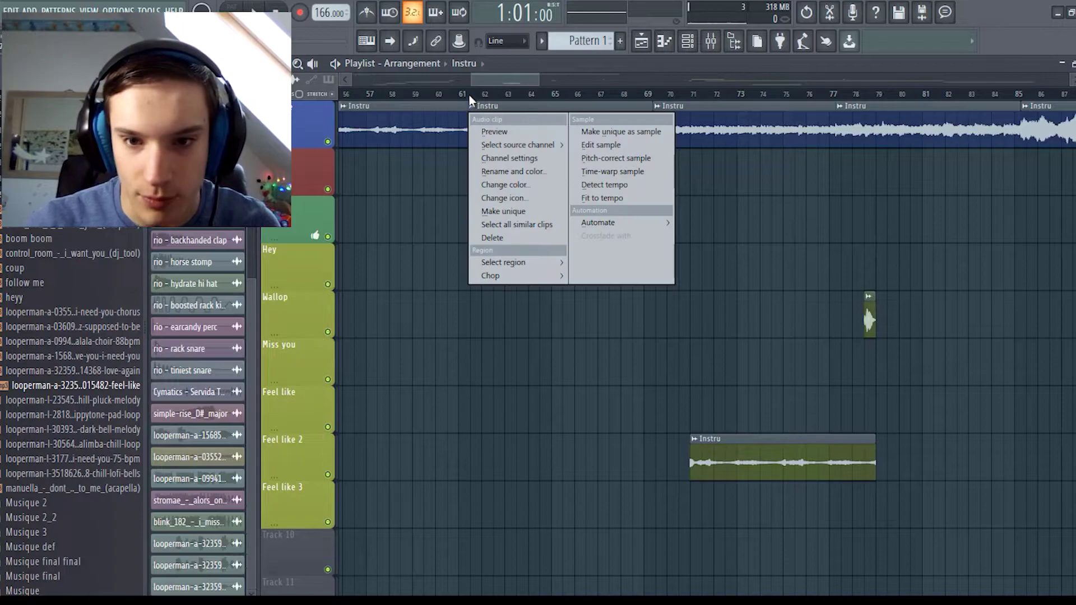
left_click(471, 95)
key("space")
key("space")
left_click_drag(750, 463, 531, 463)
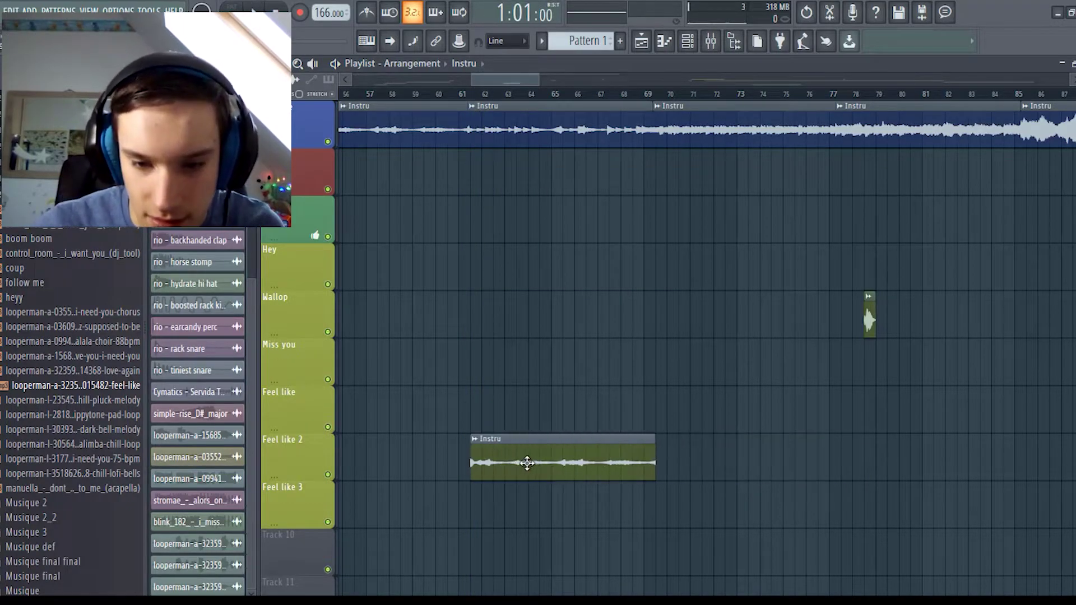
Step: Play the section around bar 60 and delete the Instru clip from the Feel like 2 track
key("space")
scroll(479, 284, "down", 2)
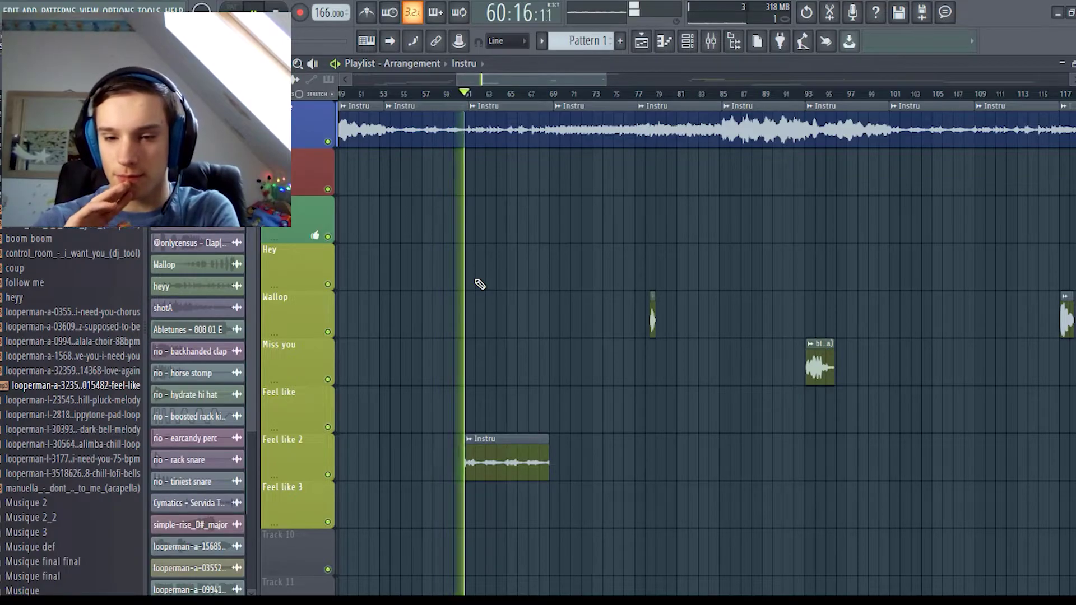
key("space")
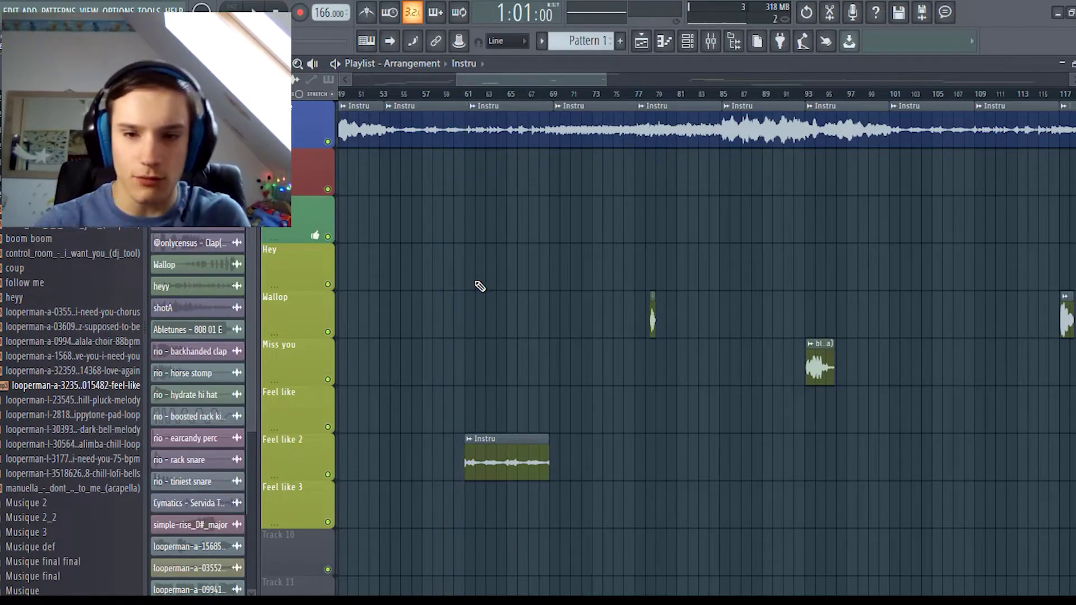
scroll(482, 365, "up", 4)
scroll(578, 281, "down", 4)
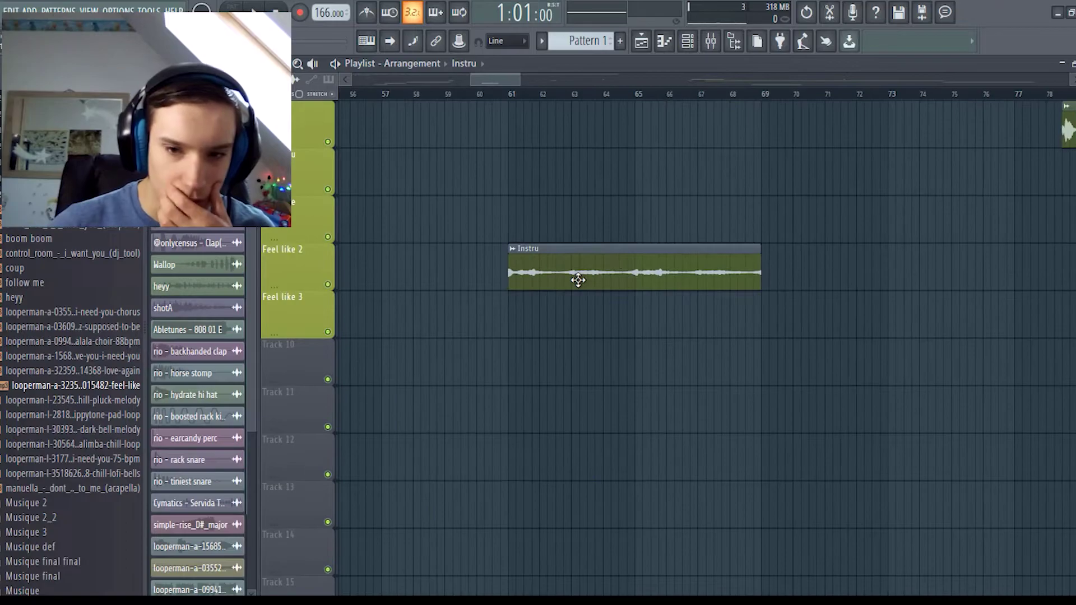
right_click(572, 273)
scroll(533, 259, "down", 5)
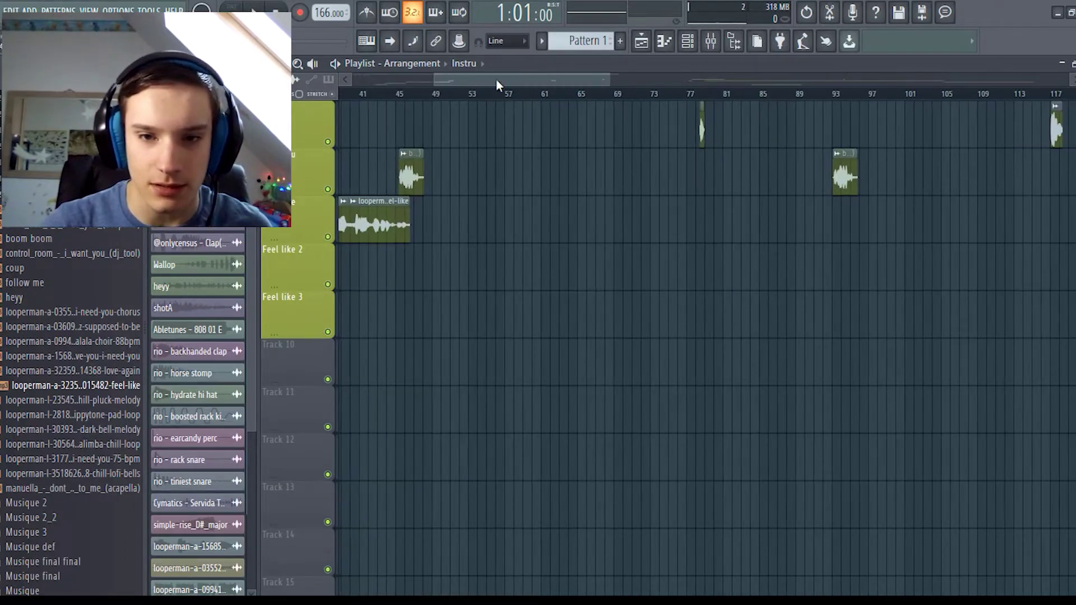
Step: Place a copy of the feel-like #2 clip on the Feel like 2 track and align it to bar 61
left_click(535, 274)
left_click_drag(466, 83, 522, 90)
scroll(564, 280, "up", 4)
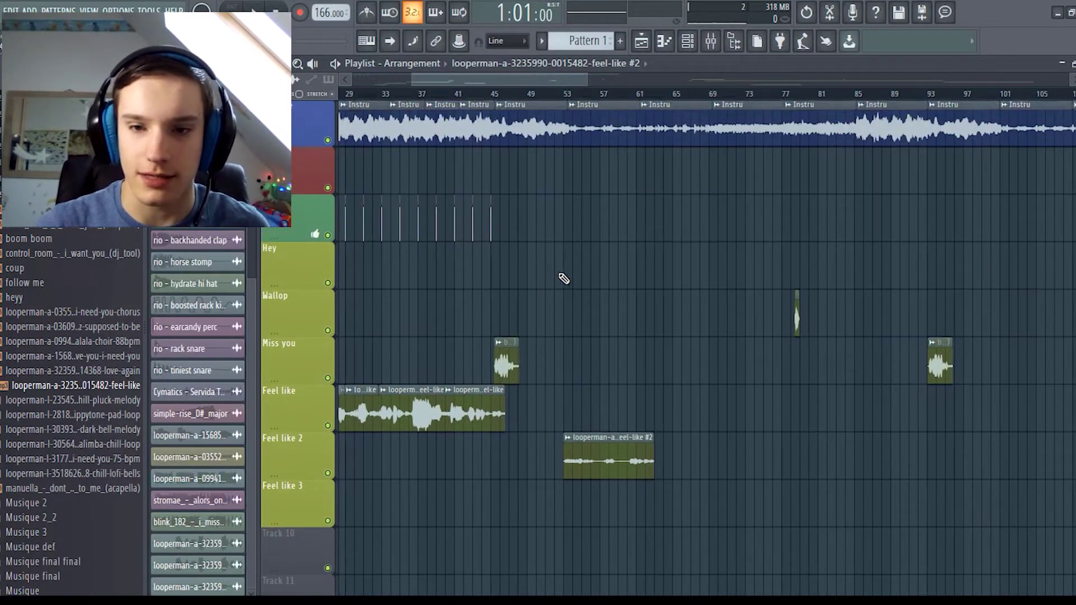
left_click(567, 96)
key("space")
left_click_drag(606, 469, 660, 465)
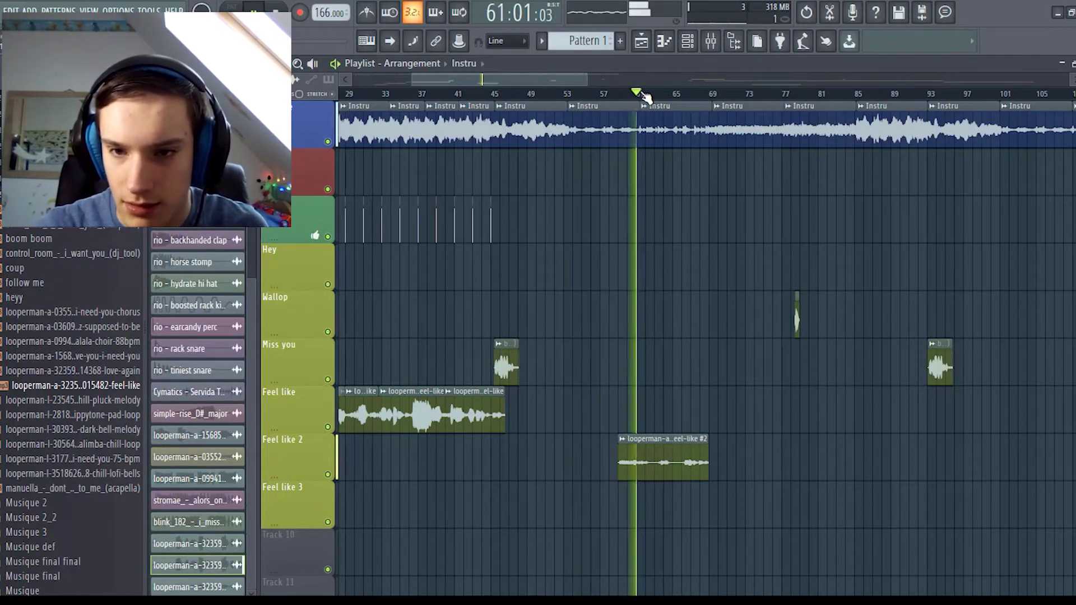
key("space")
scroll(644, 98, "up", 5)
left_click_drag(564, 444, 638, 447)
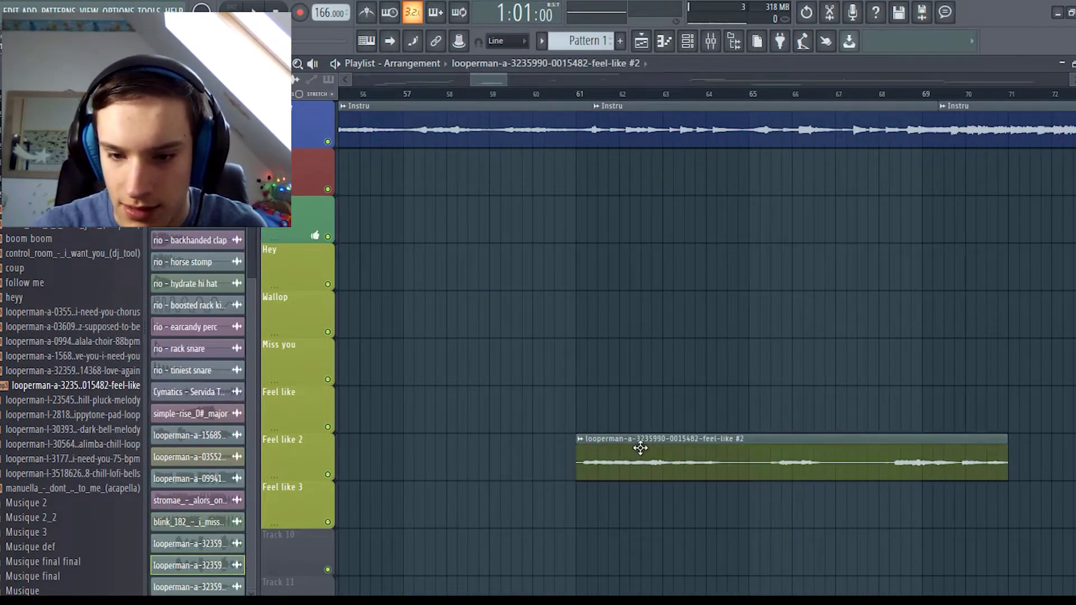
Step: Play the copied feel-like #2 clip with the melody from around bar 55, then delete the copy
scroll(639, 99, "down", 5)
left_click(592, 95)
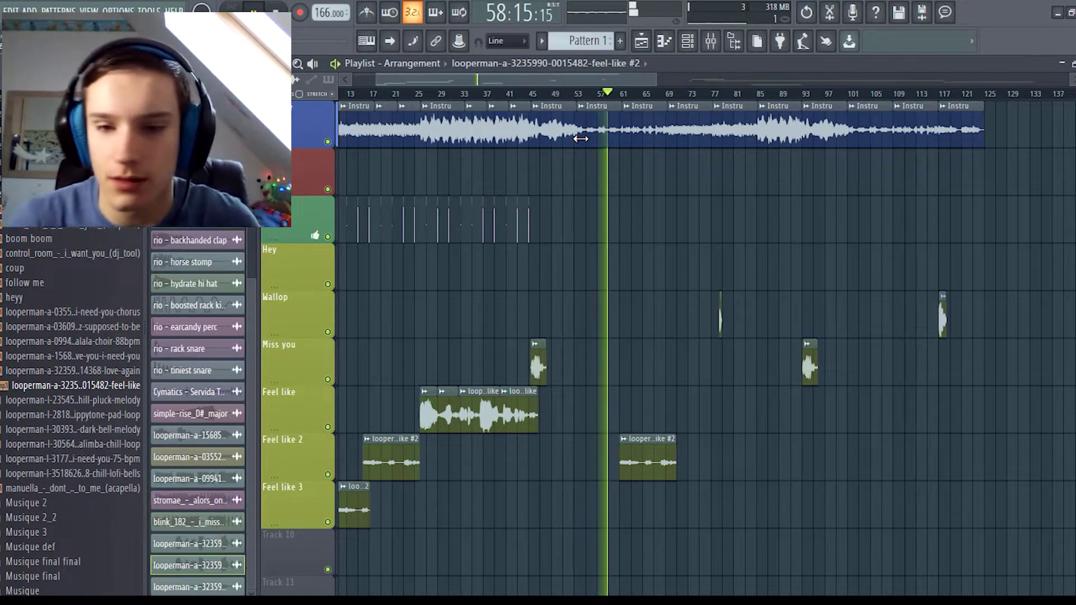
left_click(625, 442)
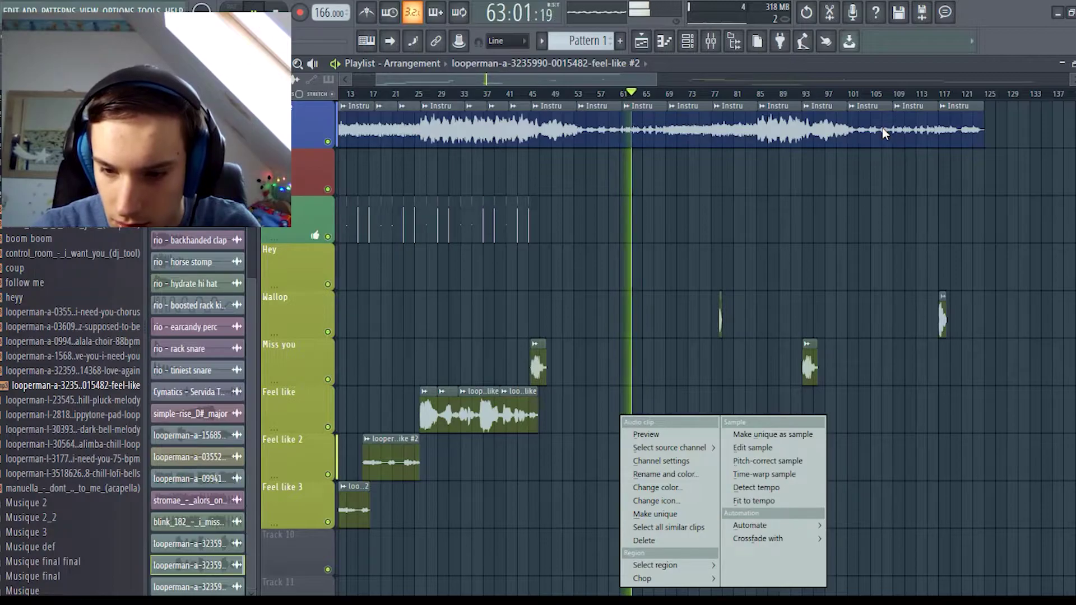
left_click(982, 20)
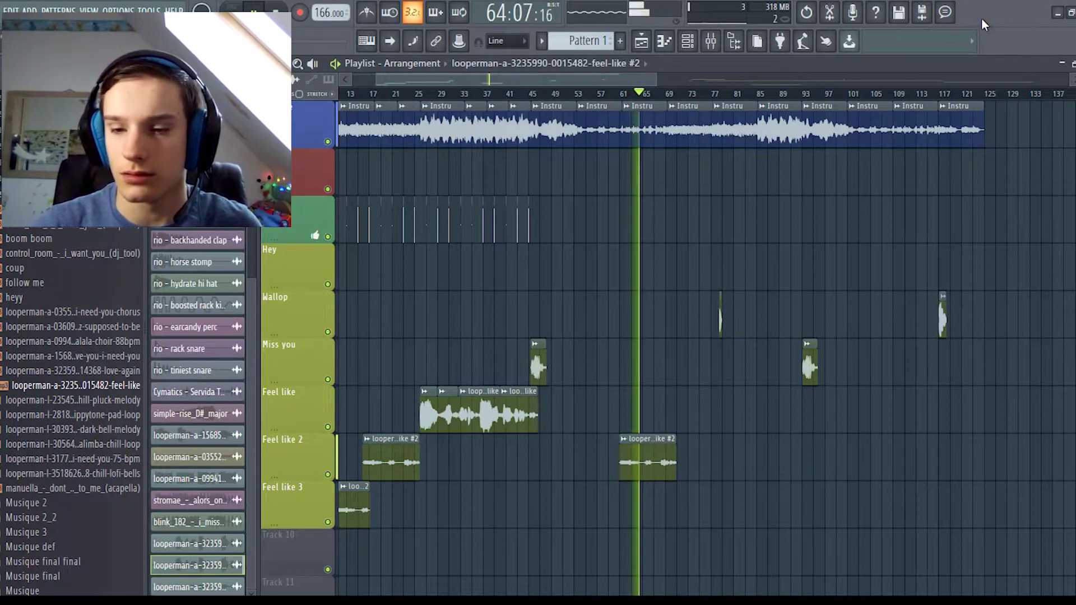
right_click(638, 447)
key("space")
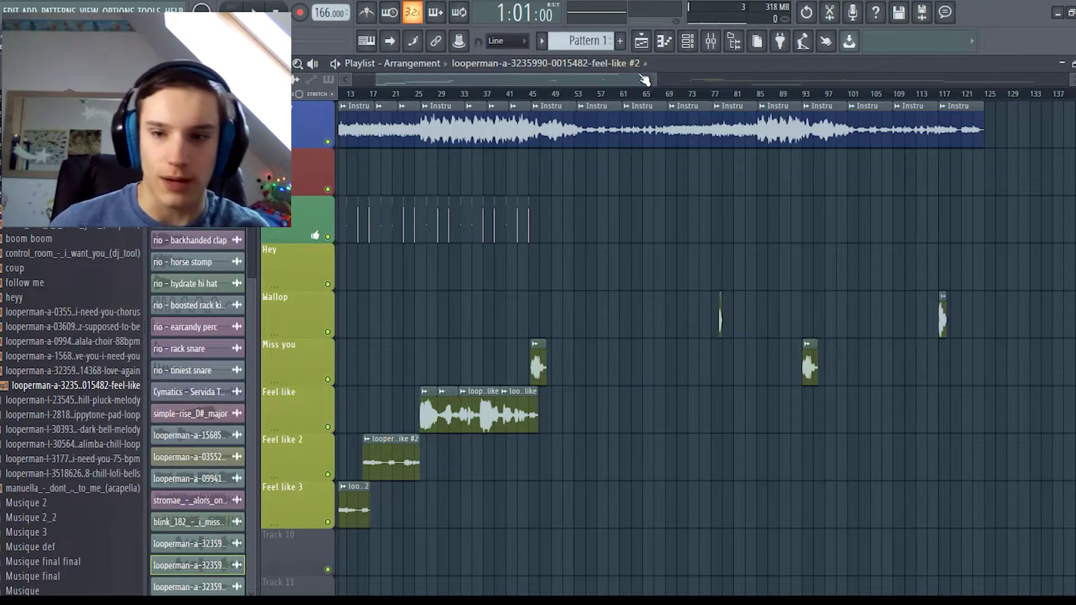
left_click(642, 95)
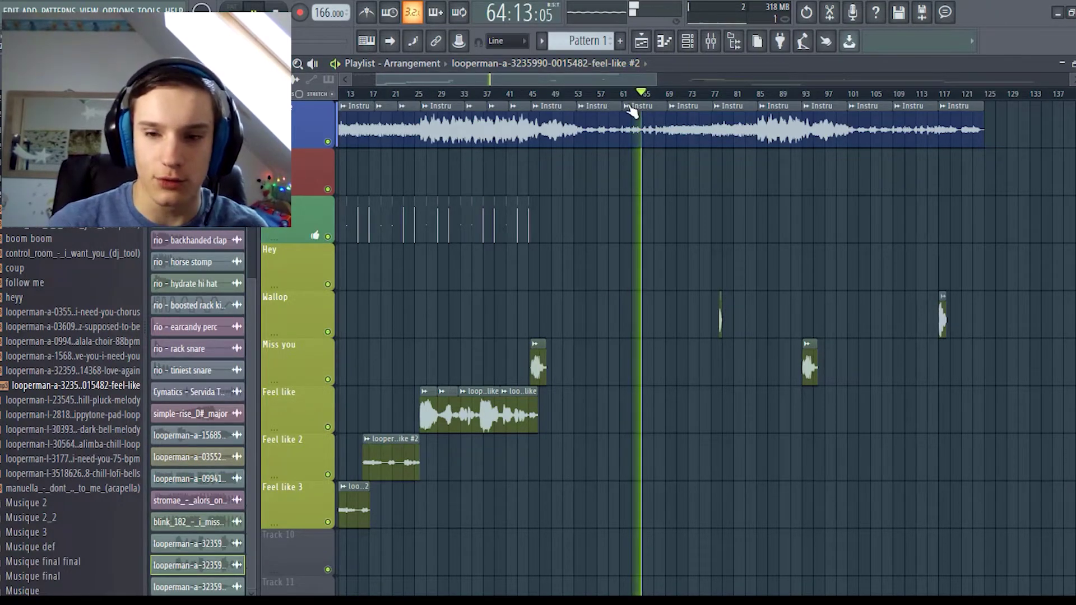
key("space")
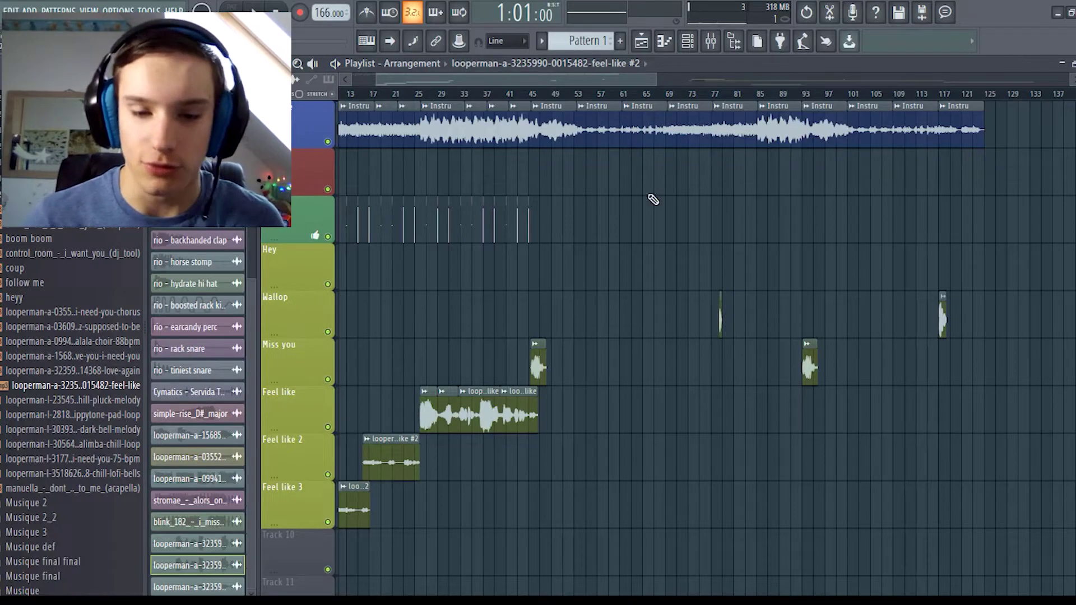
Step: Place the full feel-like #2 sample on Track 10, starting level with the Feel like 3 clip around bar 11
right_click(174, 573)
left_click(215, 566)
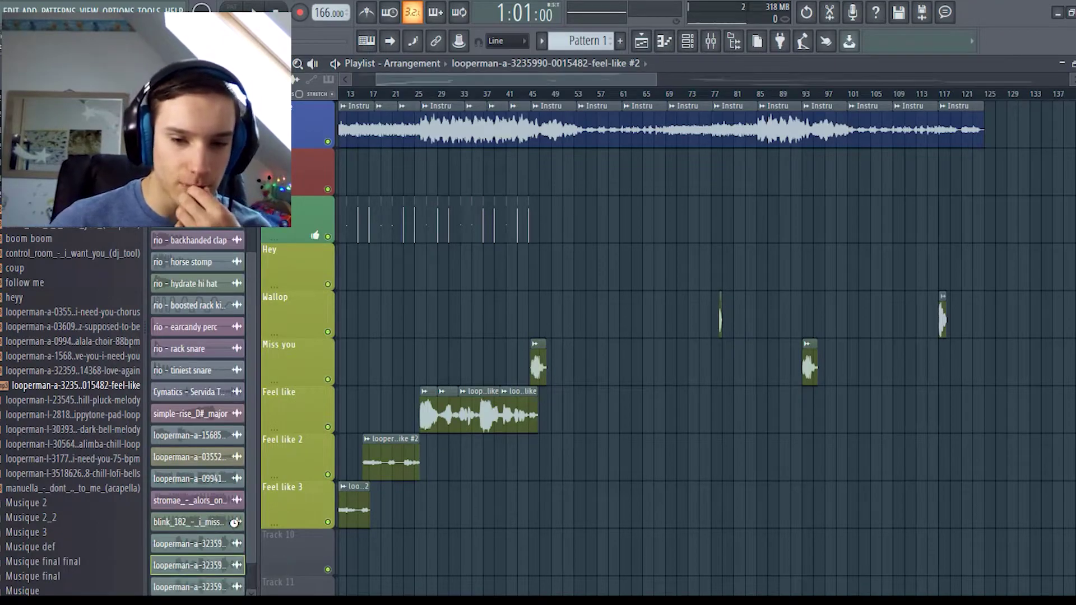
mouse_move(187, 570)
left_mouse_down()
mouse_move(539, 440)
mouse_move(562, 472)
mouse_move(623, 467)
mouse_move(400, 499)
mouse_move(579, 556)
mouse_move(577, 392)
left_mouse_up()
scroll(563, 408, "down", 2)
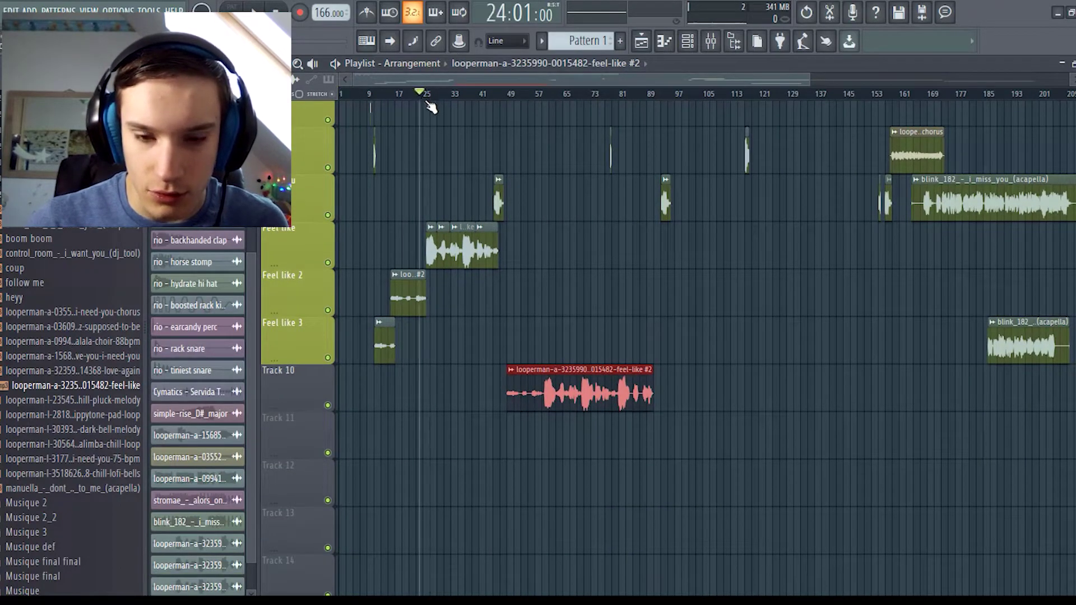
left_click_drag(429, 104, 401, 95)
left_click_drag(533, 396, 399, 395)
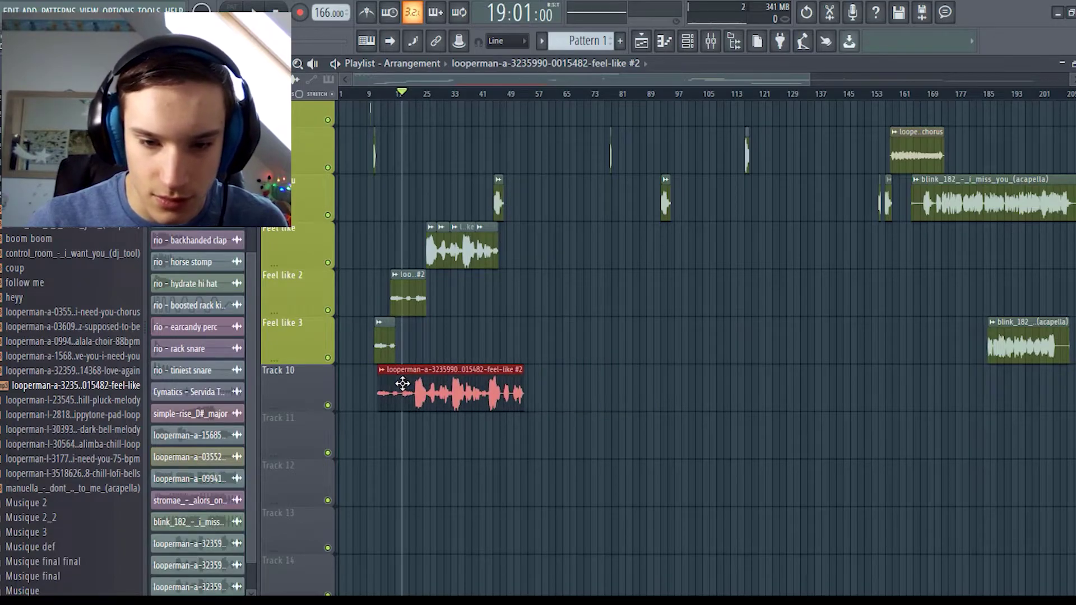
Step: Compare the Track 10 sample with the Feel like clips by ear around bar 15, then delete it from Track 10
left_click(392, 96)
scroll(392, 90, "up", 5)
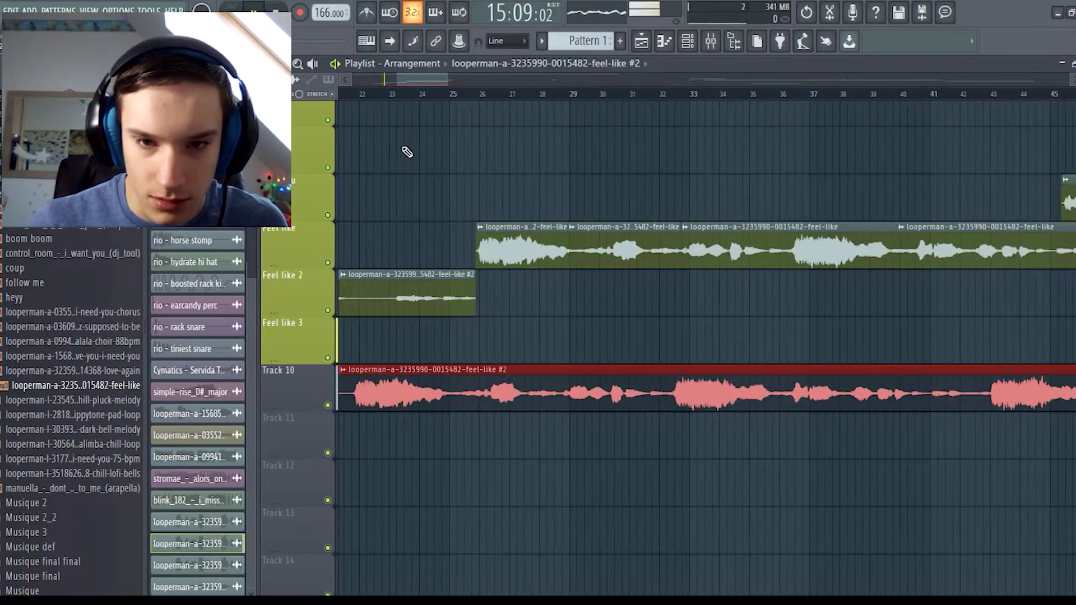
left_click_drag(392, 80, 394, 79)
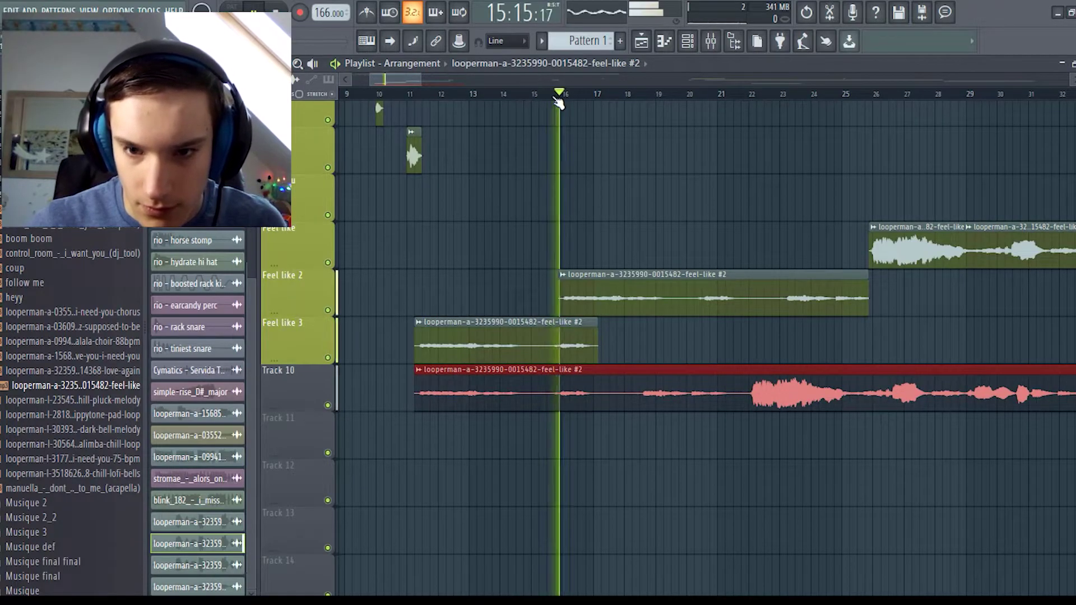
key("space")
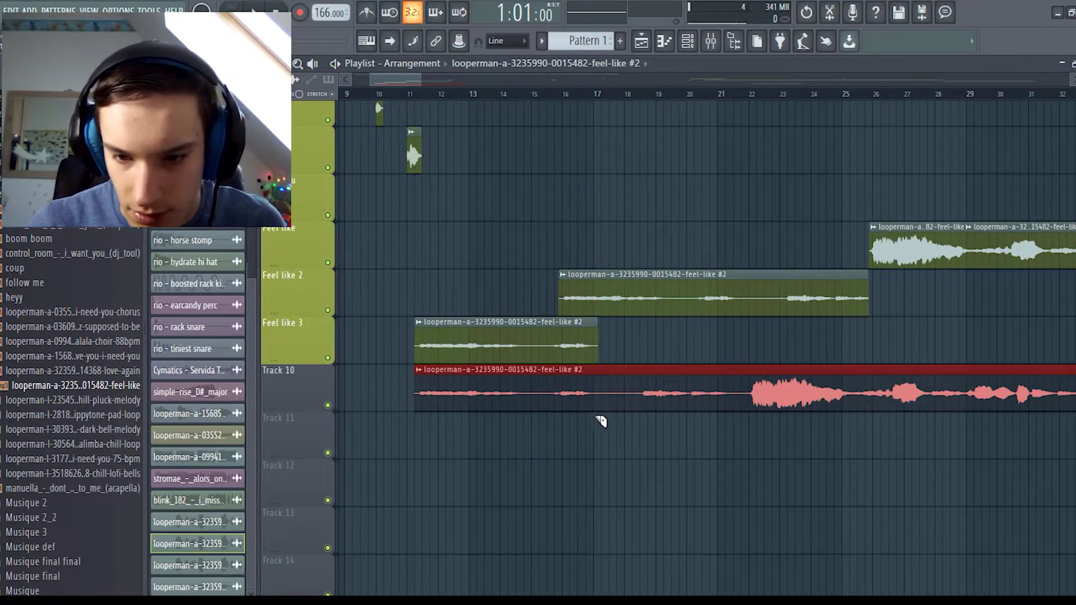
left_click(604, 368)
right_click(692, 402)
scroll(476, 408, "down", 10)
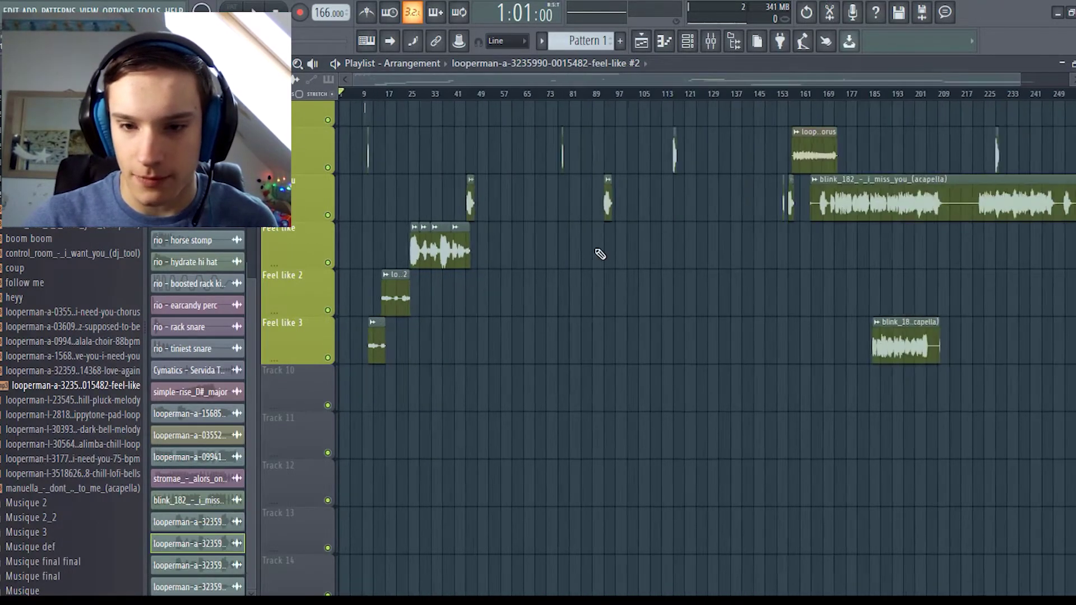
Step: Play the quiet melody from around bar 61 and place a short feel-like #2 clip on Feel like 2 around bar 67
scroll(579, 304, "up", 2)
scroll(490, 302, "down", 3)
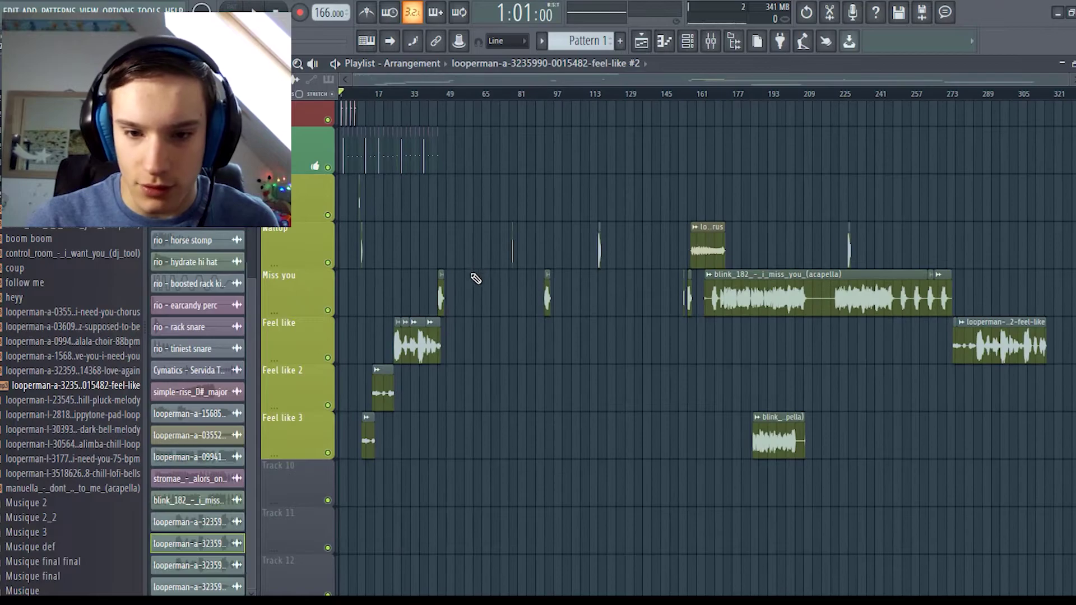
scroll(384, 194, "up", 6)
scroll(540, 295, "up", 1)
scroll(578, 287, "down", 3)
scroll(578, 287, "down", 2)
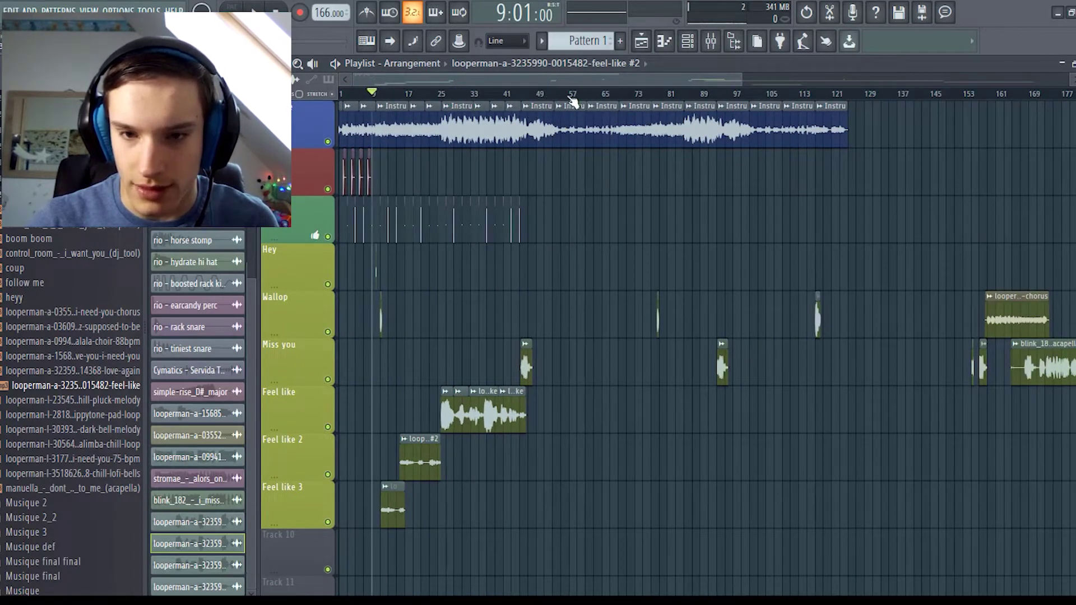
left_click(587, 95)
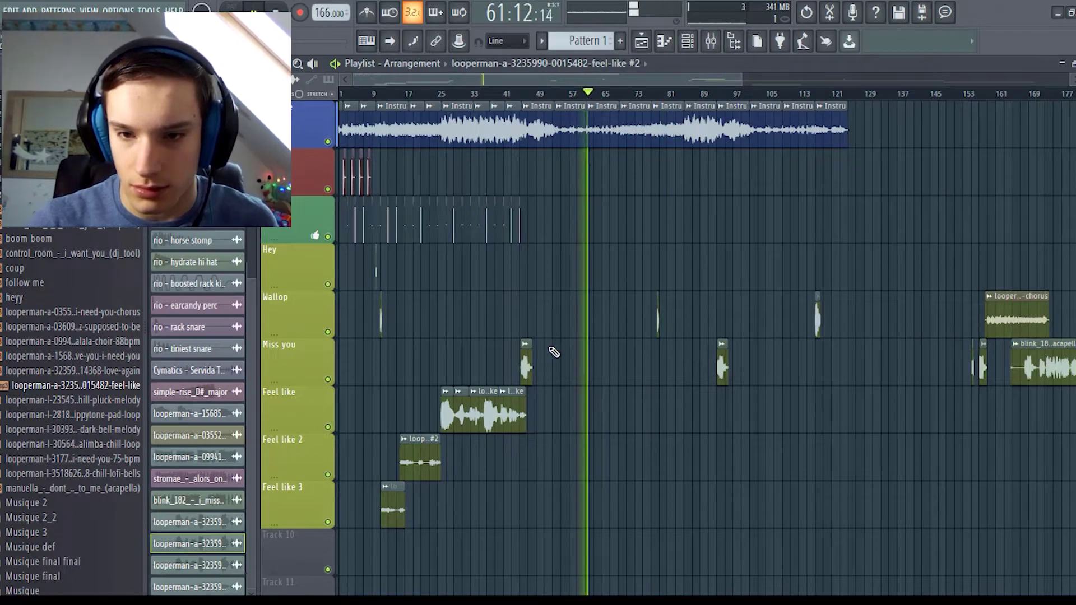
key("space")
scroll(582, 438, "up", 4)
scroll(600, 482, "down", 5)
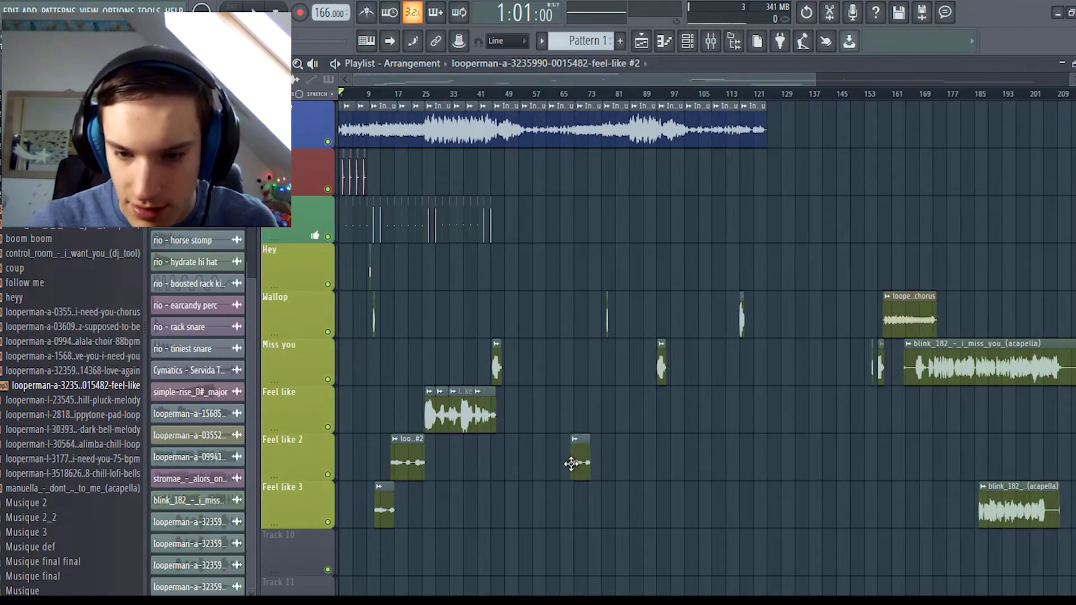
Step: Listen to the melody leading into the short Feel like 2 clip, then replay it from around bar 60
scroll(574, 336, "up", 4)
left_click(548, 95)
key("space")
left_click(574, 95)
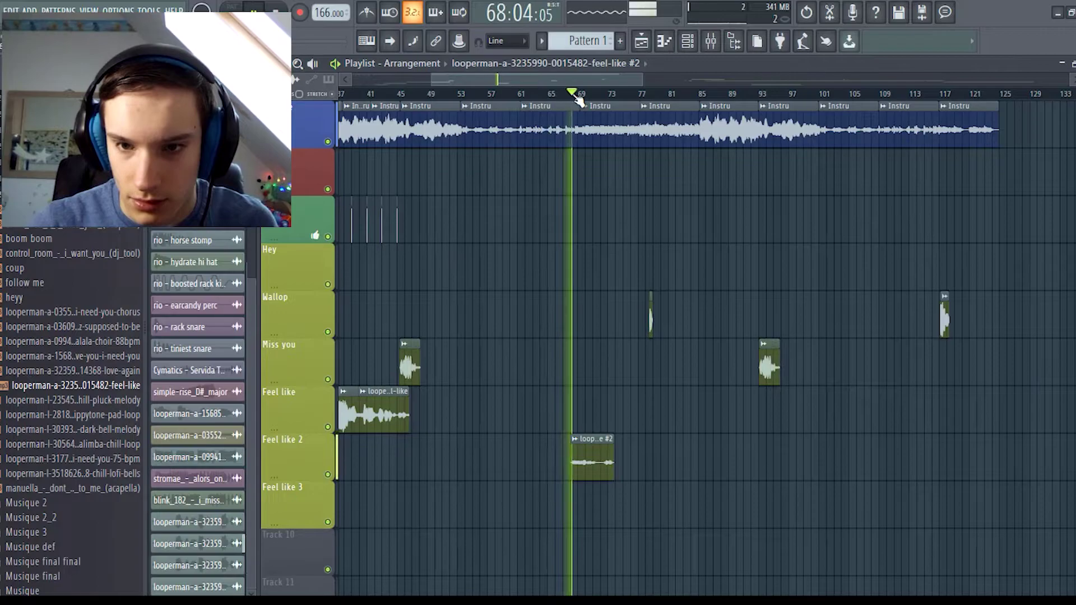
left_click(527, 96)
left_click(512, 95)
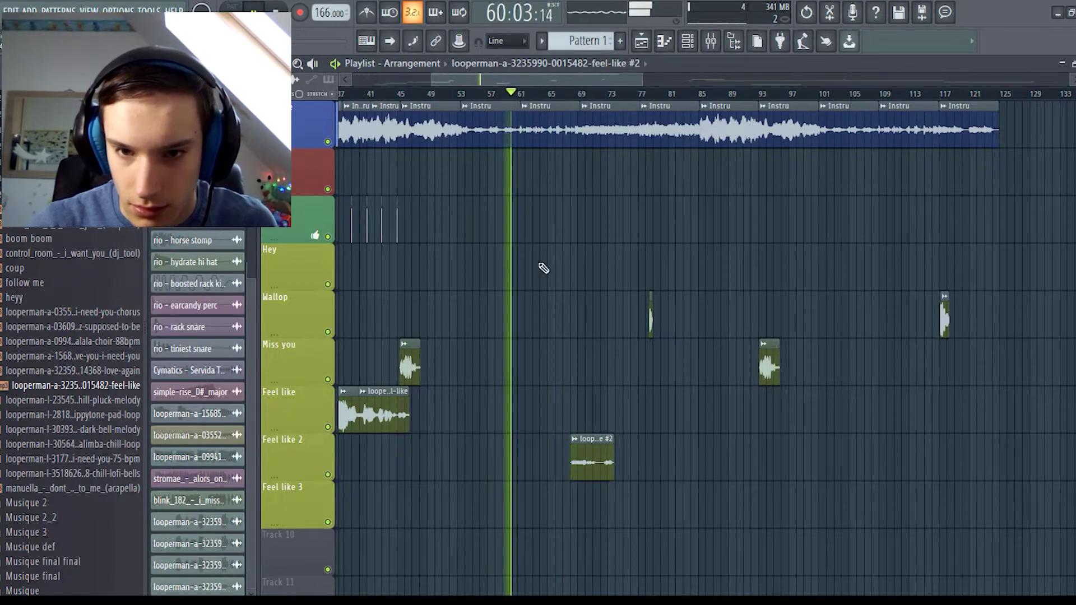
key("space")
Step: Move the short Feel like 2 clip to about bar 61 and play it with the melody from around bar 54
scroll(569, 348, "up", 2)
left_click_drag(621, 460, 544, 459)
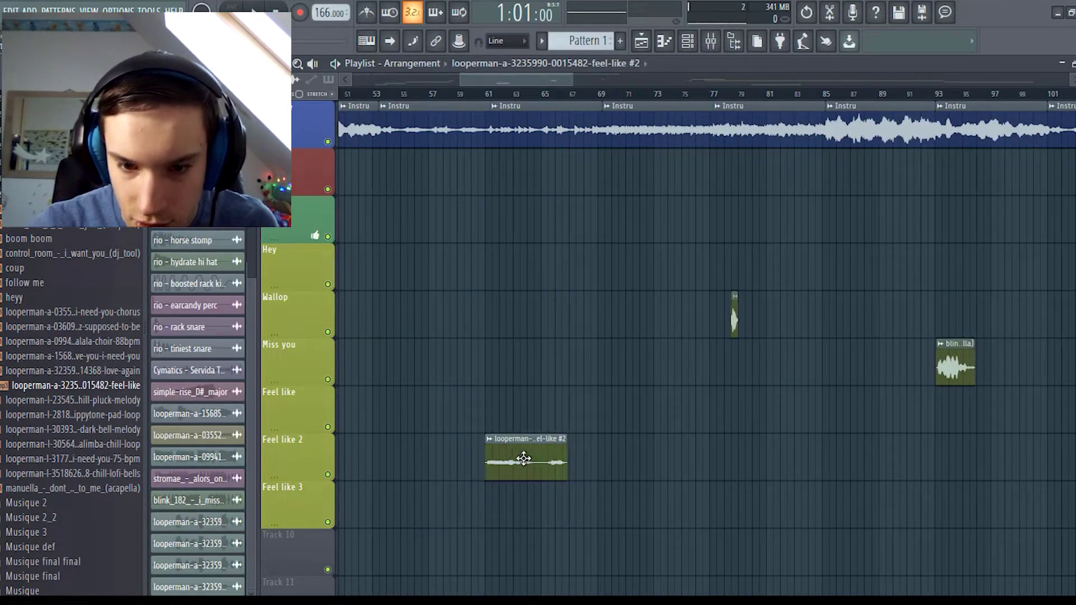
left_click(401, 94)
key("space")
scroll(435, 314, "down", 4)
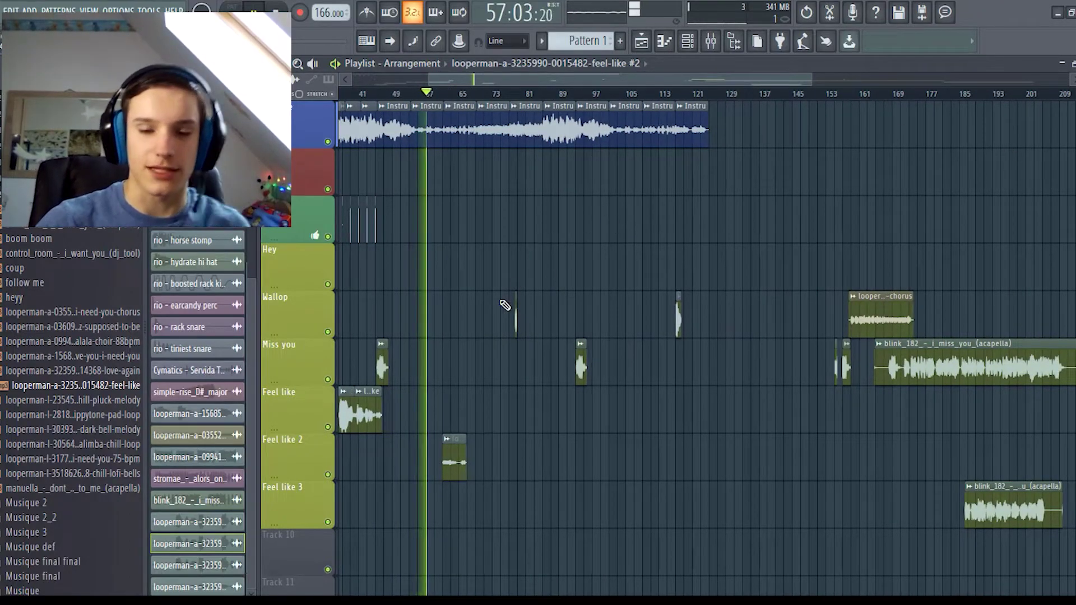
Step: Check the channel settings of the short Feel like 2 clip, then look over the whole arrangement
double_click(458, 457)
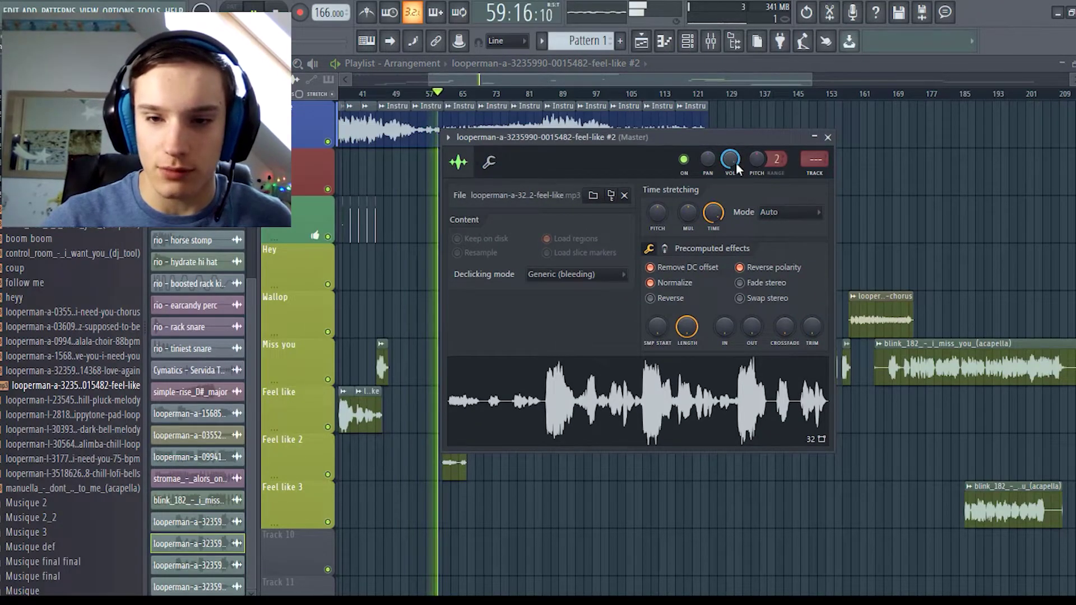
left_click(828, 137)
key("space")
scroll(415, 414, "down", 2)
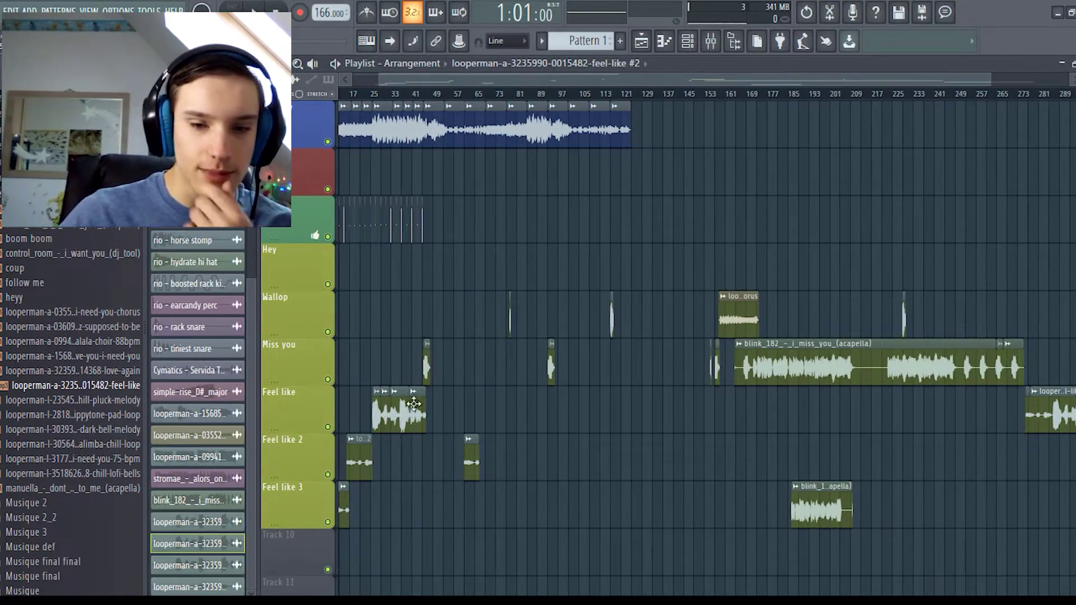
scroll(416, 407, "up", 3)
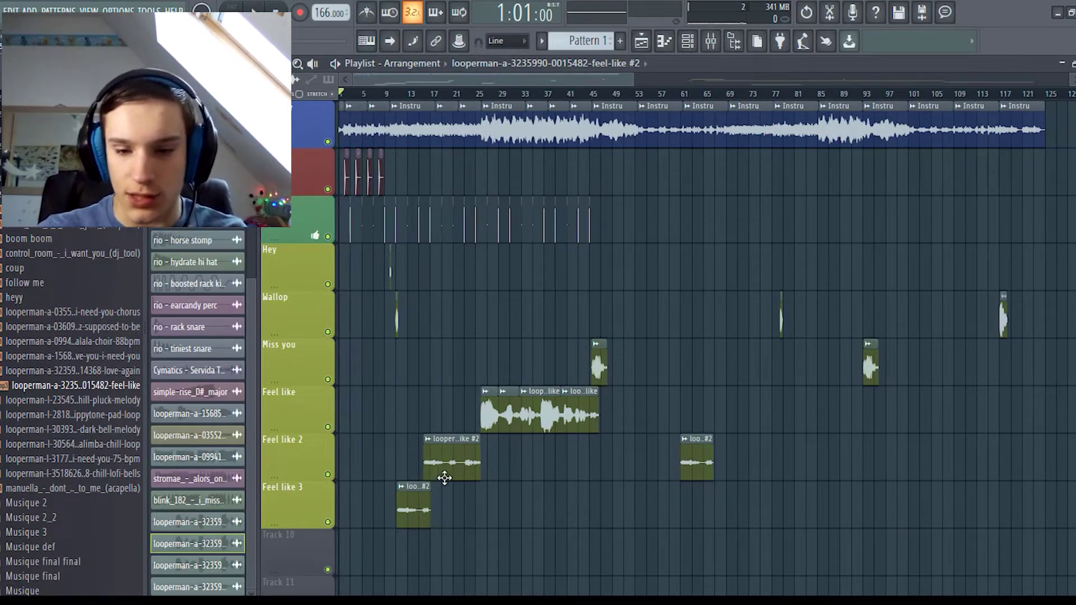
Step: Replace the short feel-like #2 clip on Feel like 2 with a feel-like #3 clip at about bar 61
double_click(697, 466)
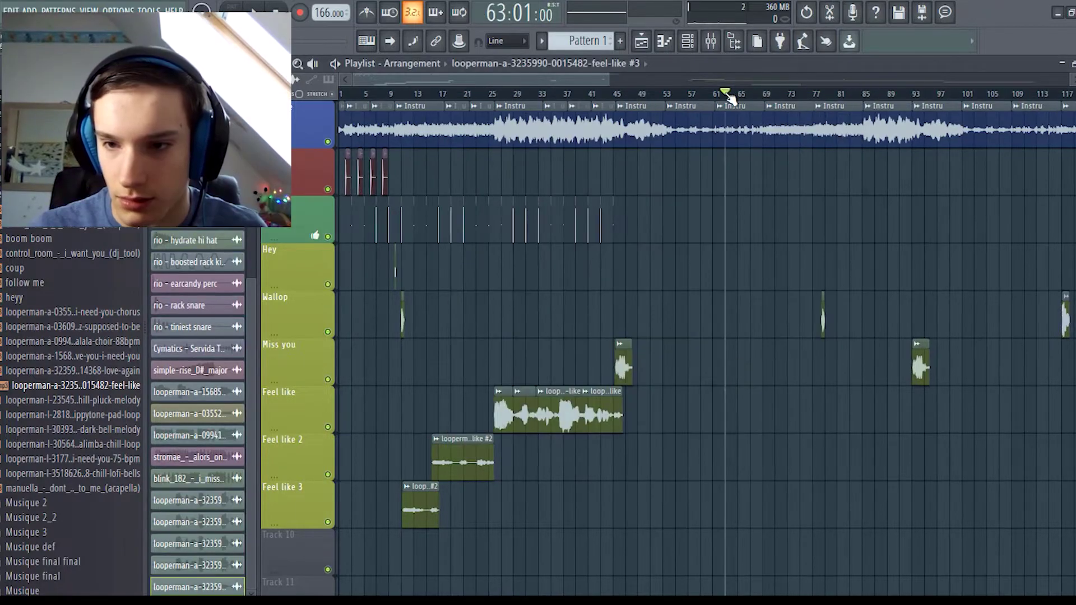
left_click(709, 94)
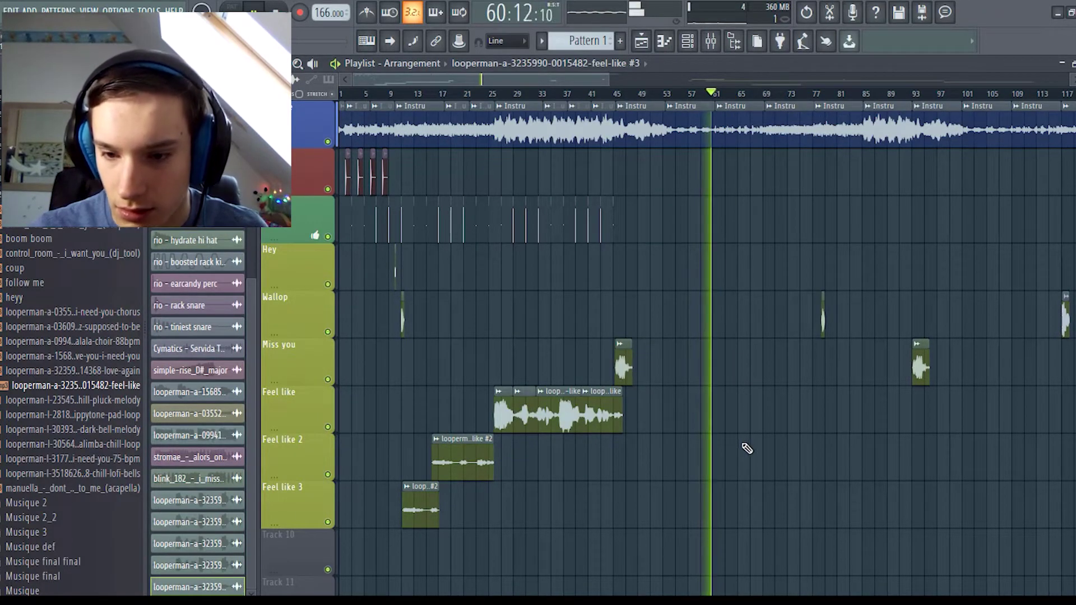
key("space")
scroll(728, 456, "up", 3)
left_click(721, 465)
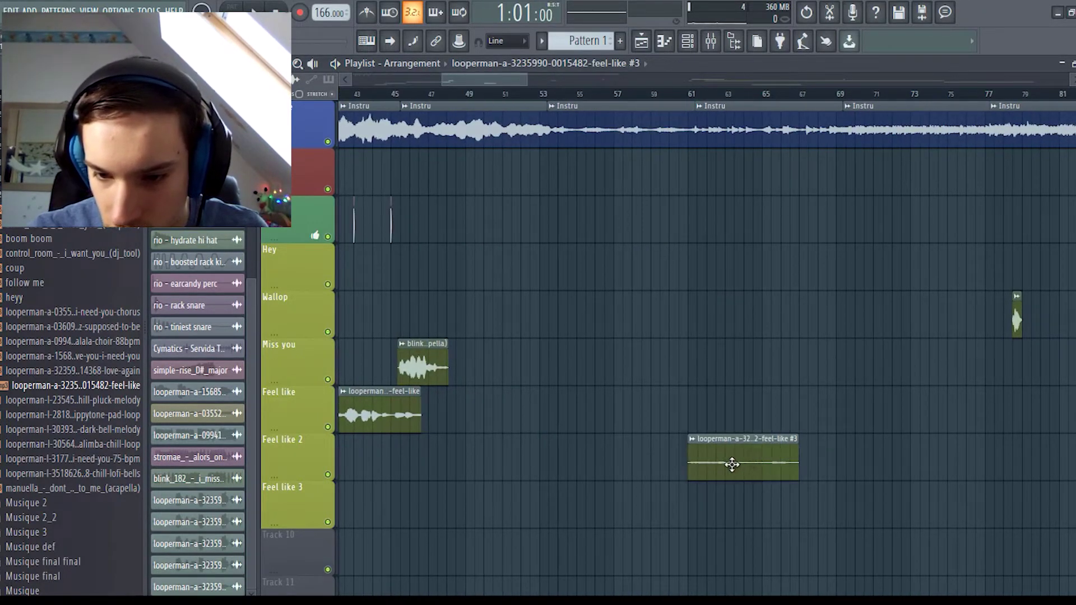
Step: Select bars 58 to 72 and adjust the feel-like #3 clip's channel volume while playing that range
double_click(732, 463)
left_click_drag(636, 100, 891, 100)
key("space")
left_click(723, 458)
left_click(723, 458)
left_click(719, 465)
left_click_drag(507, 237, 511, 101)
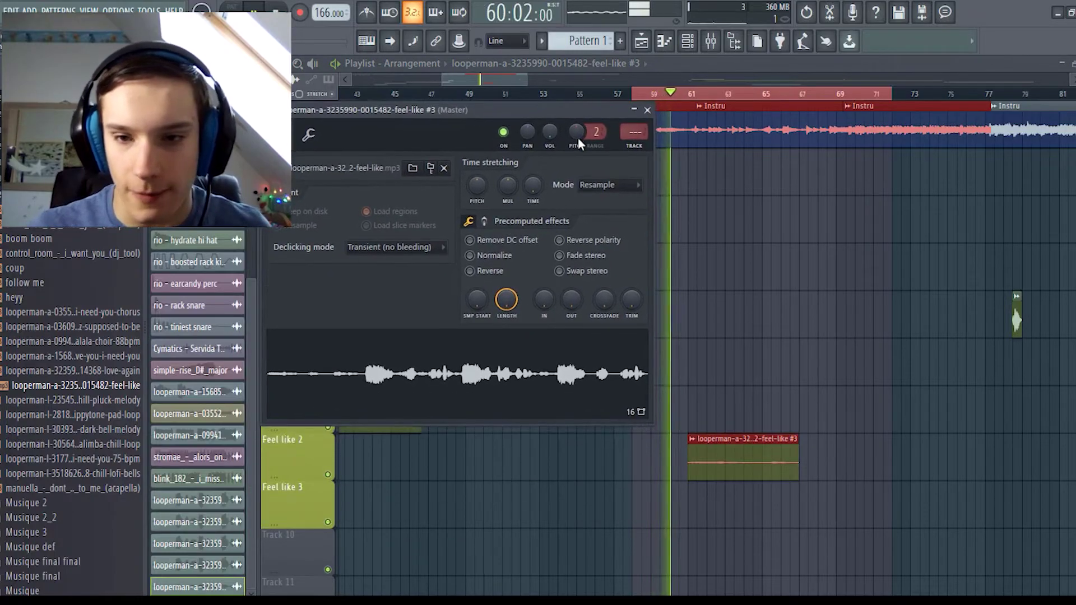
mouse_move(550, 132)
left_mouse_down()
mouse_move(552, 152)
mouse_move(556, 59)
mouse_move(533, 132)
left_mouse_up()
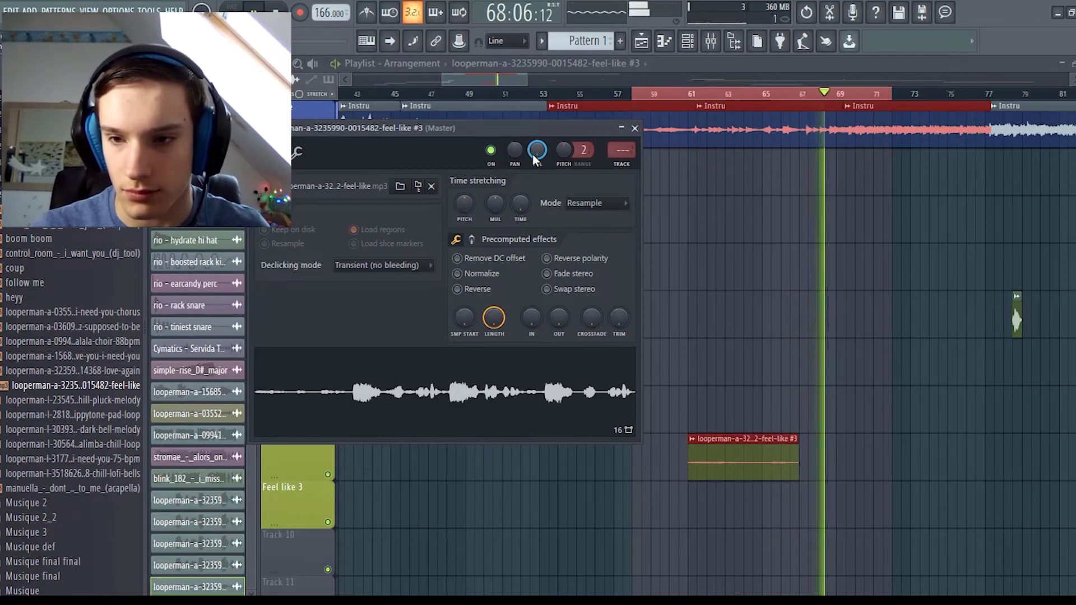
left_click(636, 128)
key("space")
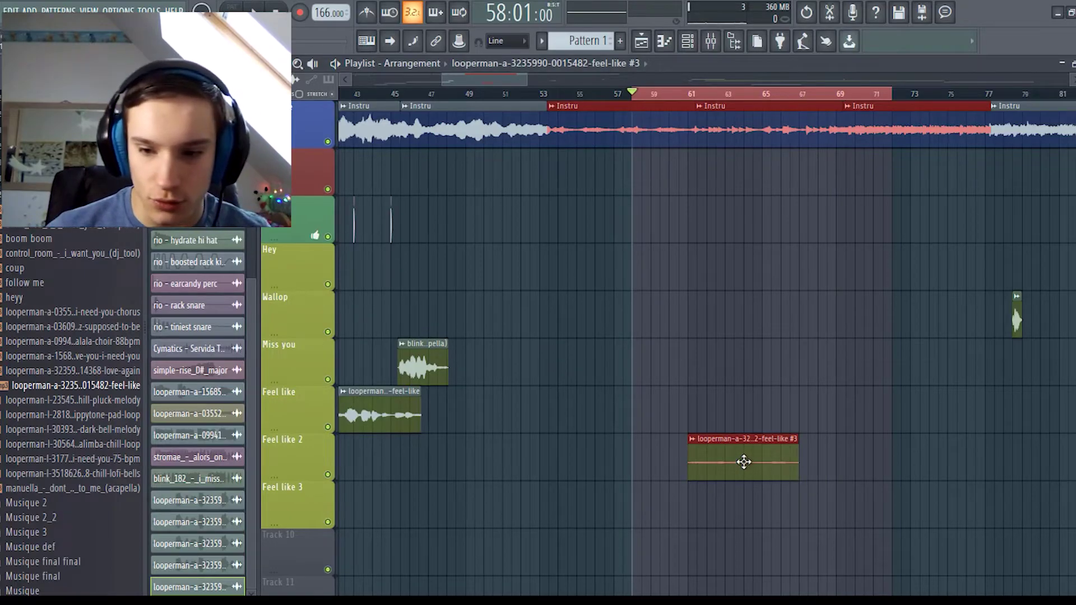
Step: Remove the feel-like #3 clip and place the full feel-like #4 clip on Track 10 at bar 58
scroll(427, 444, "down", 5)
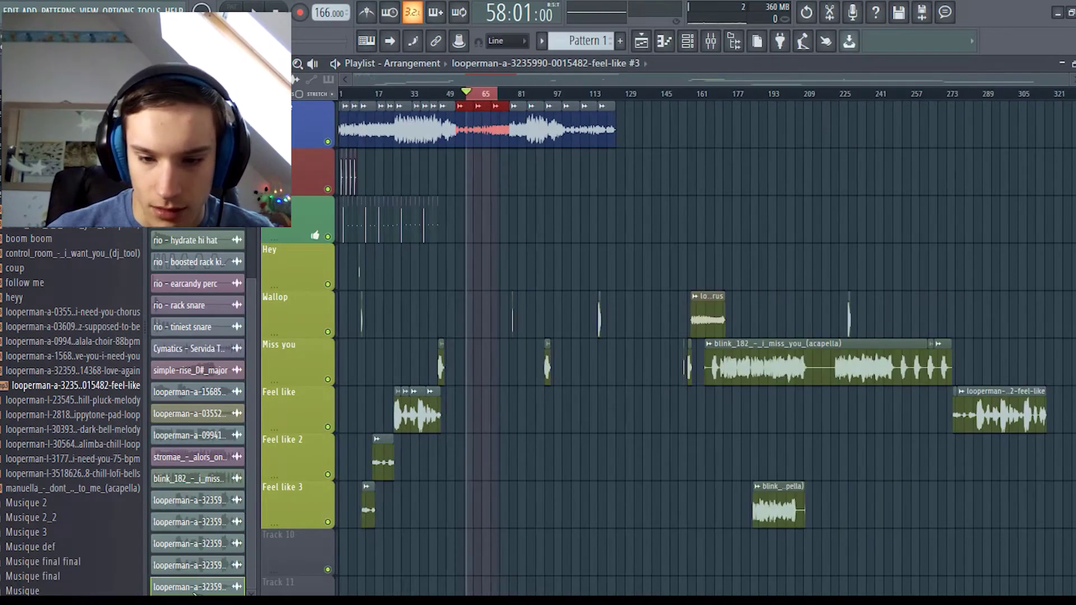
left_click_drag(196, 594, 466, 550)
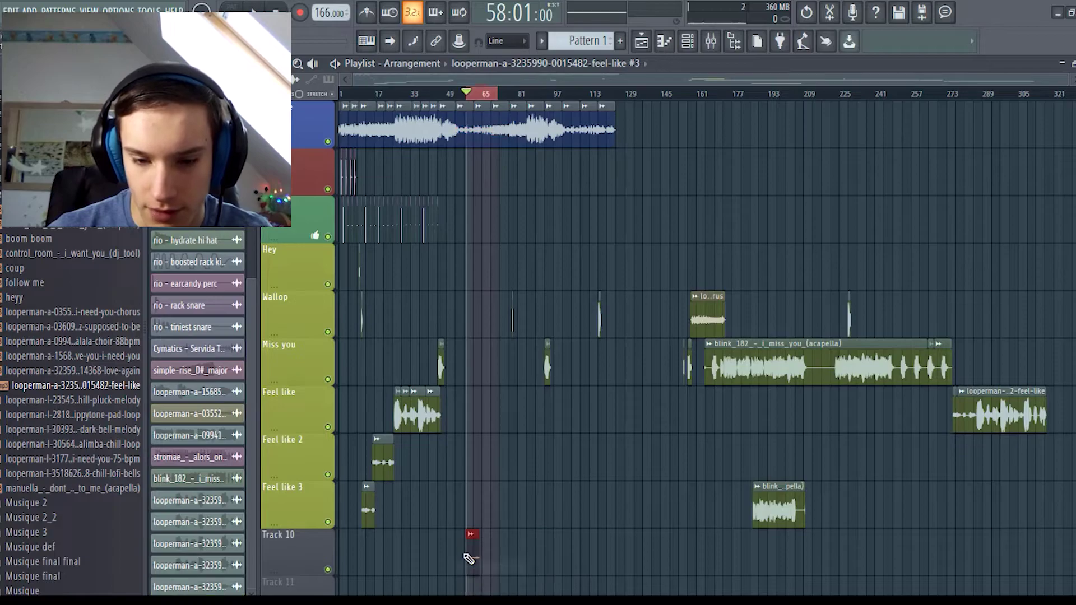
scroll(472, 555, "up", 4)
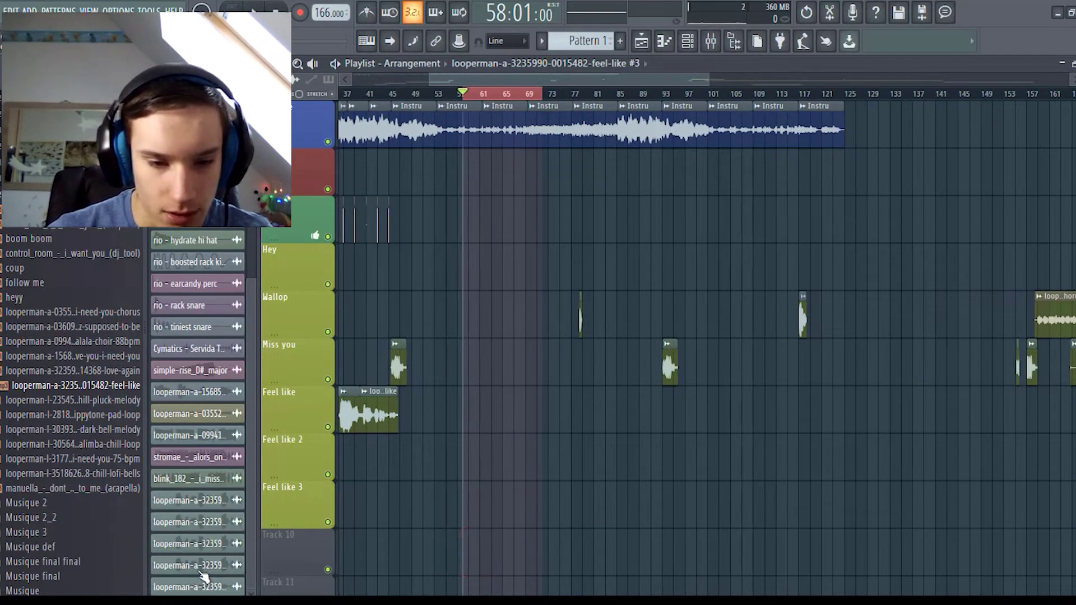
left_click_drag(187, 571, 519, 556)
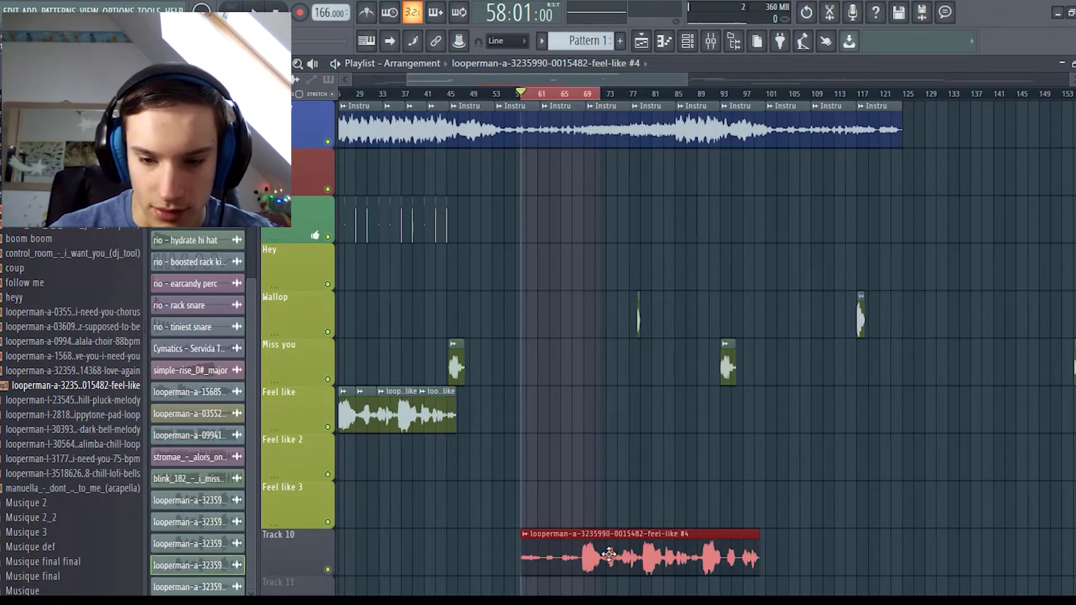
double_click(609, 555)
left_click(666, 133)
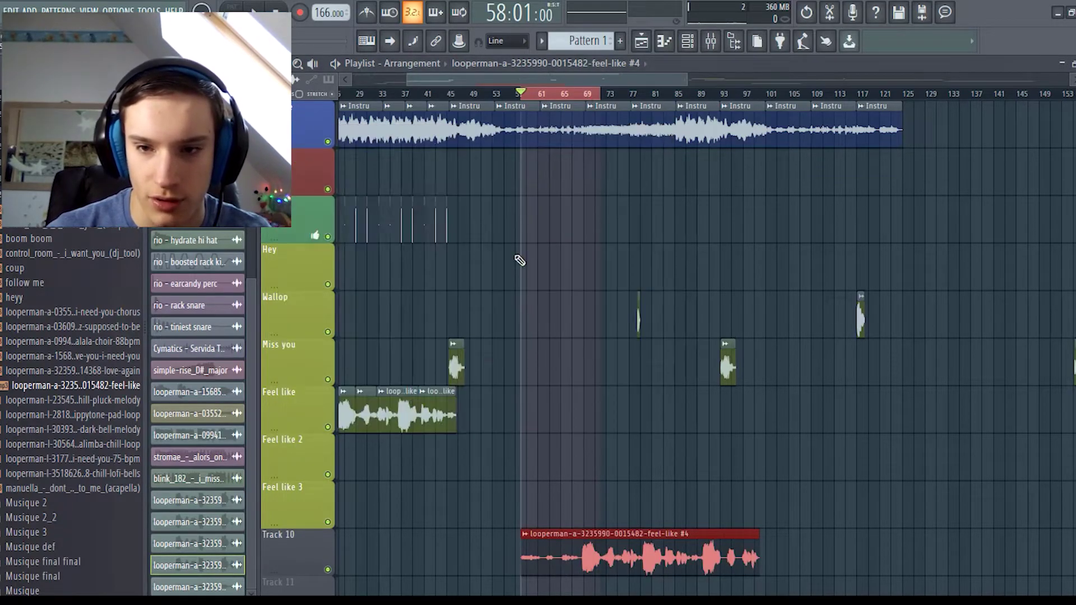
Step: Check the channel settings of the clips on Feel like, Miss you, Feel like 2 and Feel like 3 for comparison
double_click(421, 421)
left_click(675, 203)
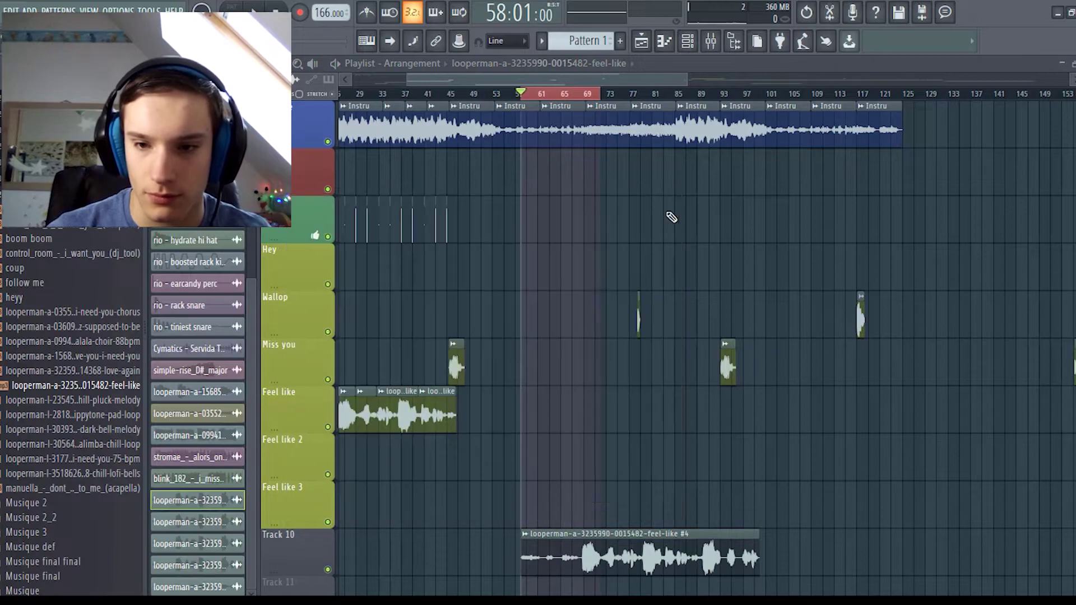
double_click(456, 361)
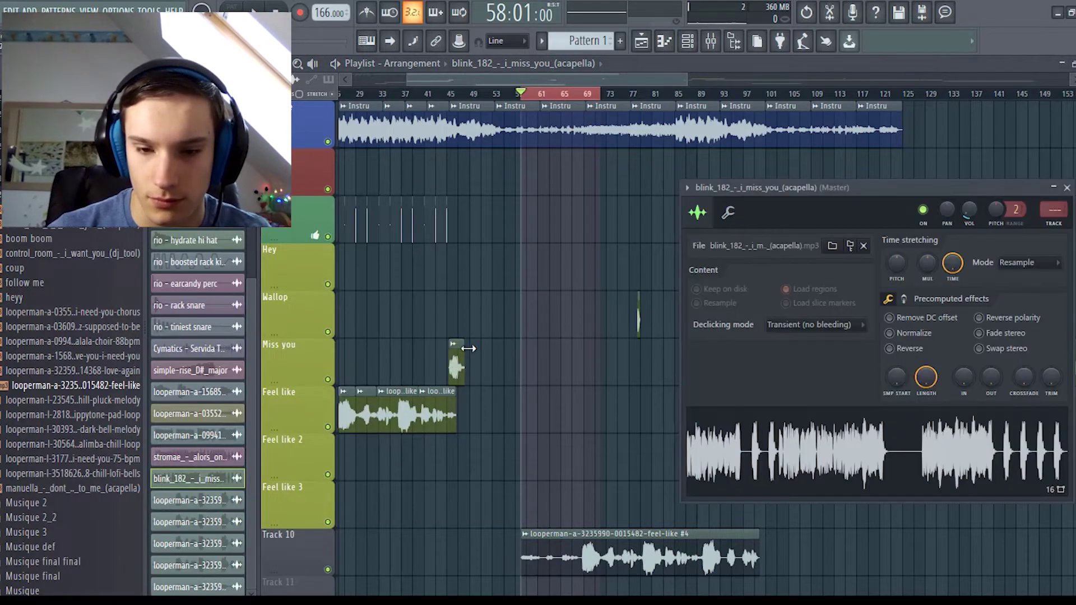
left_click(1067, 188)
left_click_drag(524, 83, 423, 331)
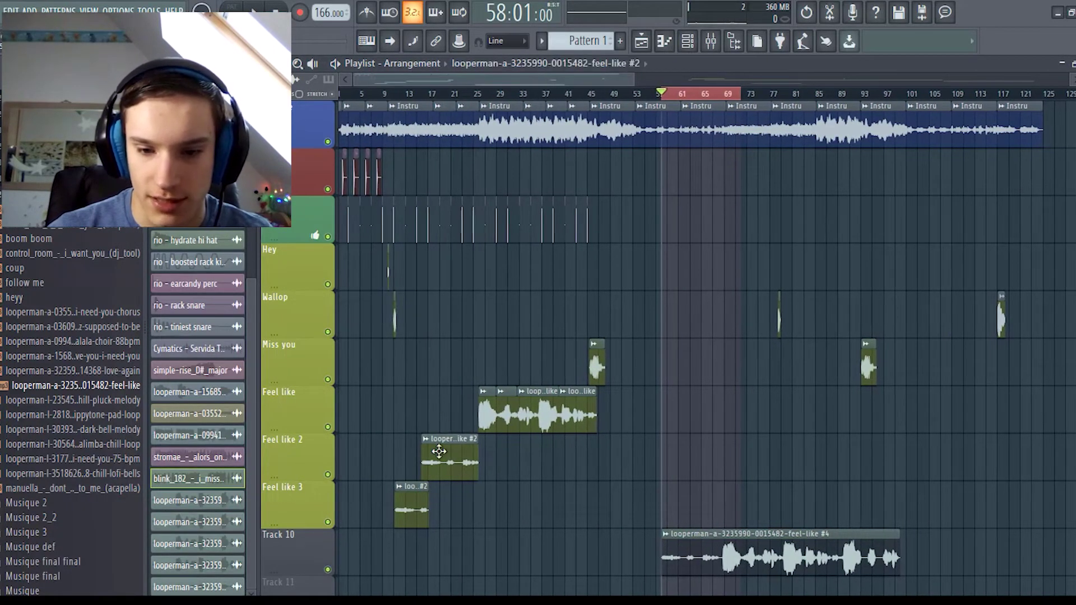
double_click(457, 443)
left_click(827, 137)
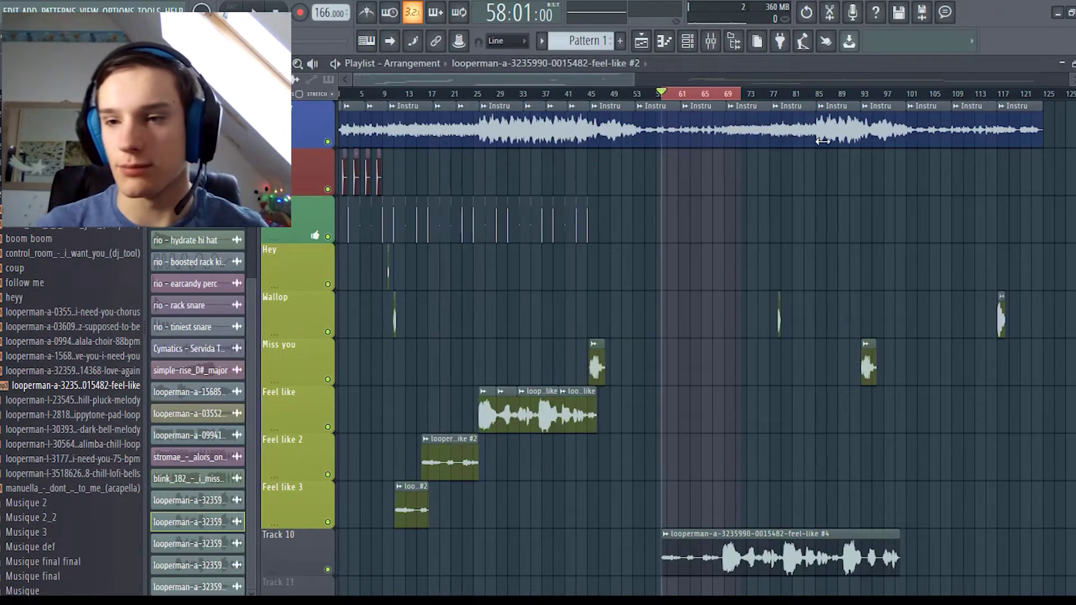
double_click(412, 497)
left_click(828, 138)
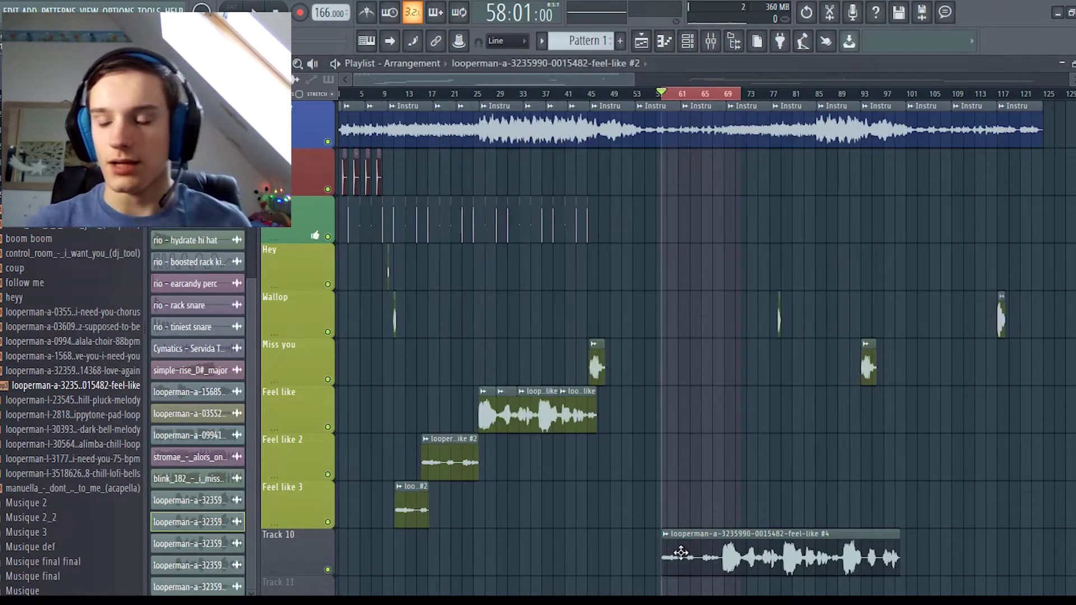
Step: Adjust the feel-like #4 clip's channel volume while playing it from bar 58, and close its settings
double_click(691, 557)
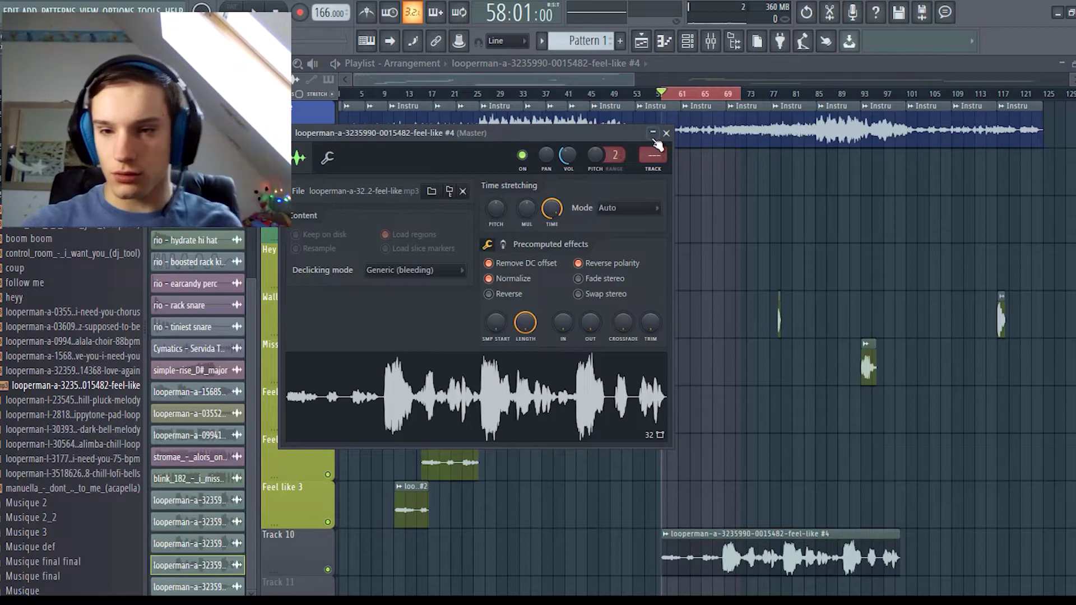
key("space")
left_click_drag(566, 133, 532, 130)
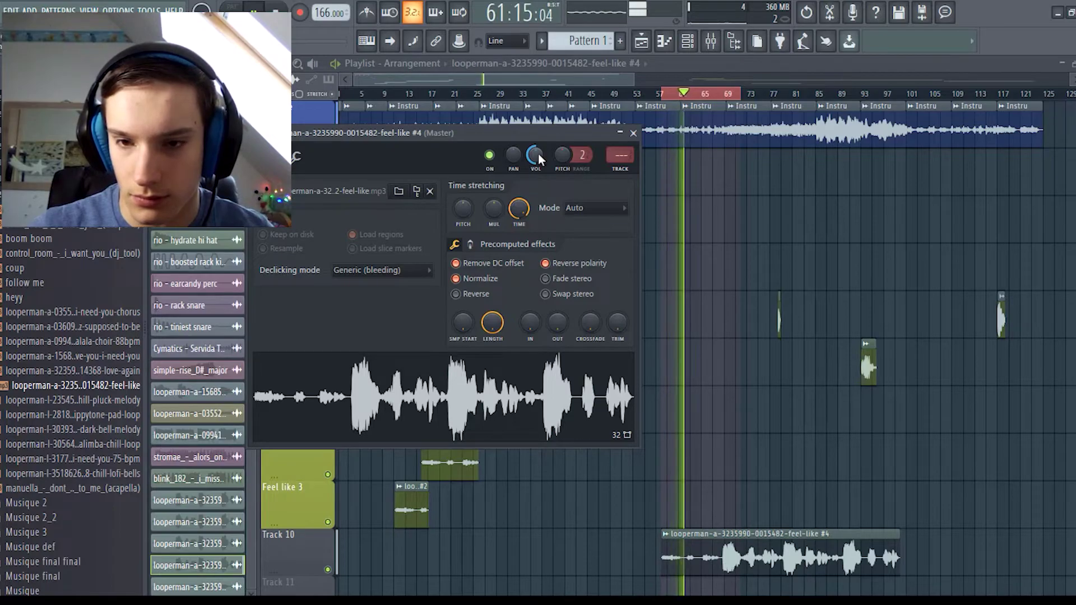
left_click(634, 133)
Step: Move the feel-like #4 clip on Track 10 to start at about bar 61 and play it with the melody
scroll(778, 551, "up", 5)
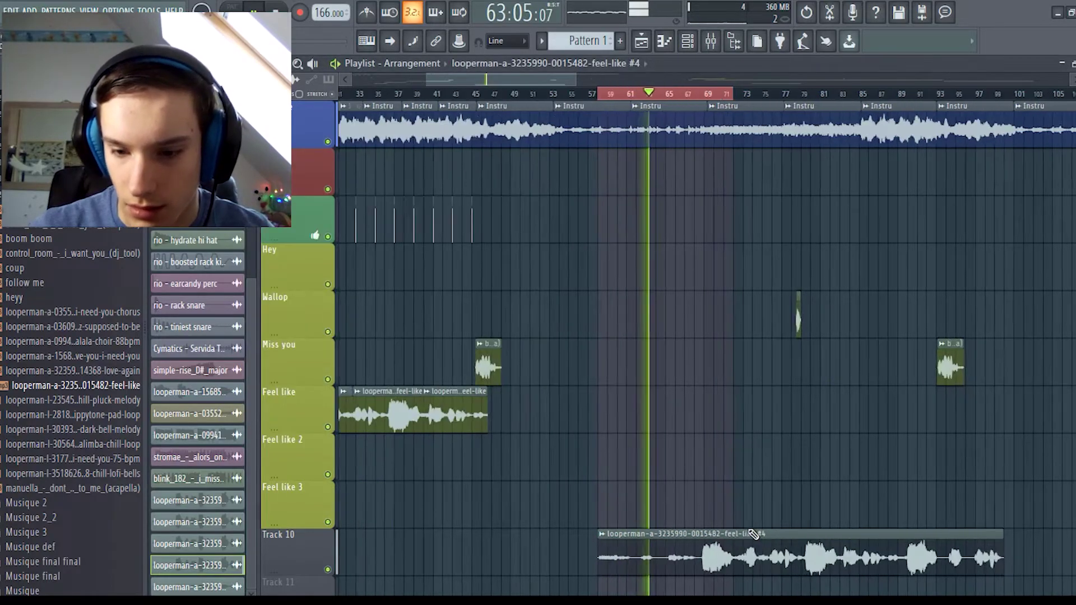
key("space")
left_click_drag(779, 550, 705, 550)
key("space")
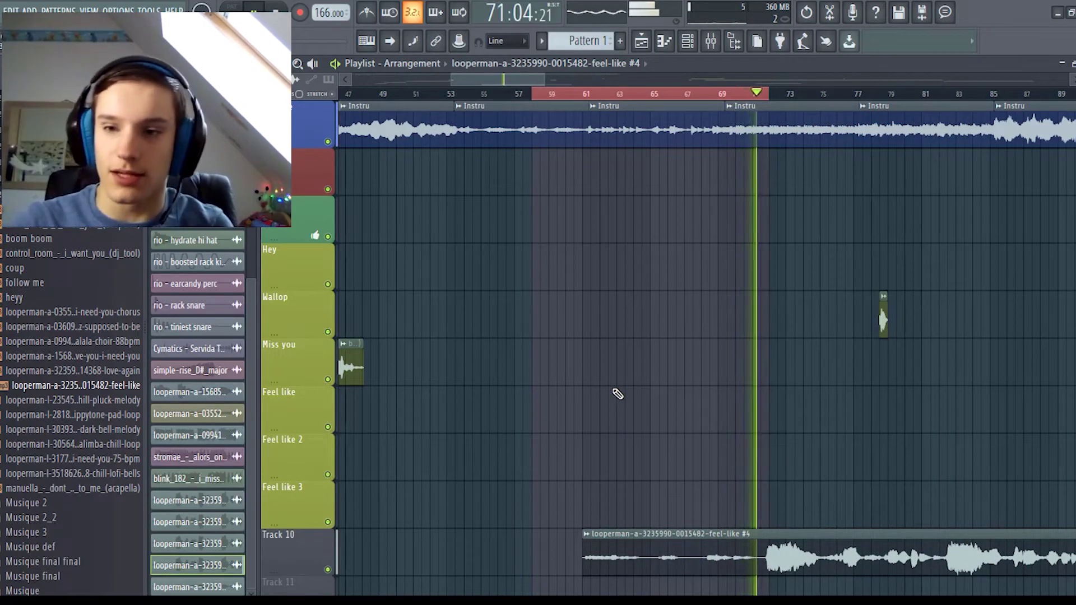
Step: Replay the melody with the feel-like #4 clip, listening to the part around bars 69 and 70
key("space")
left_click(721, 98)
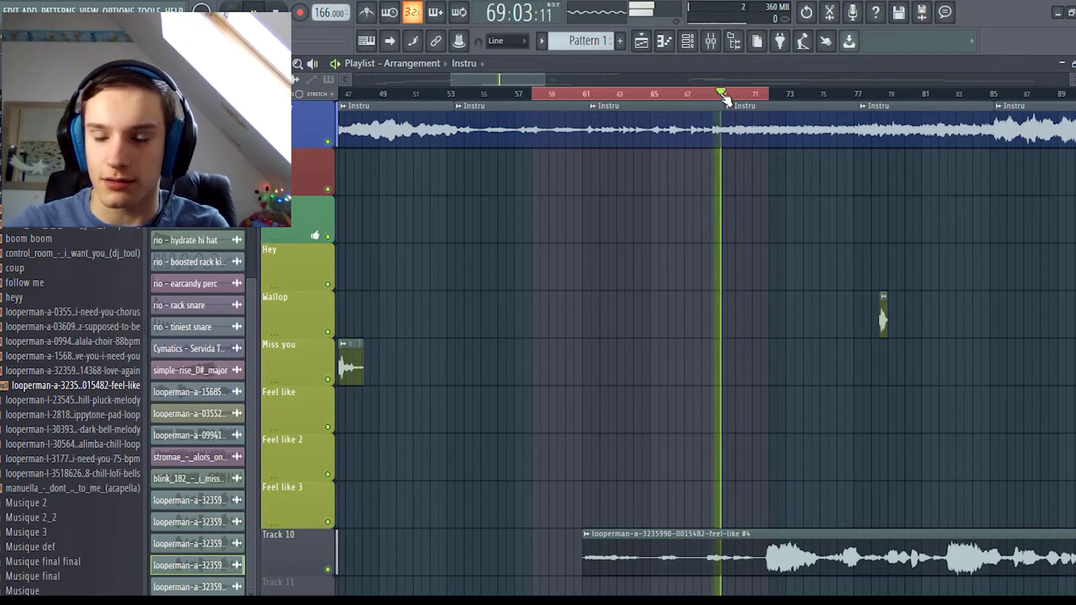
key("space")
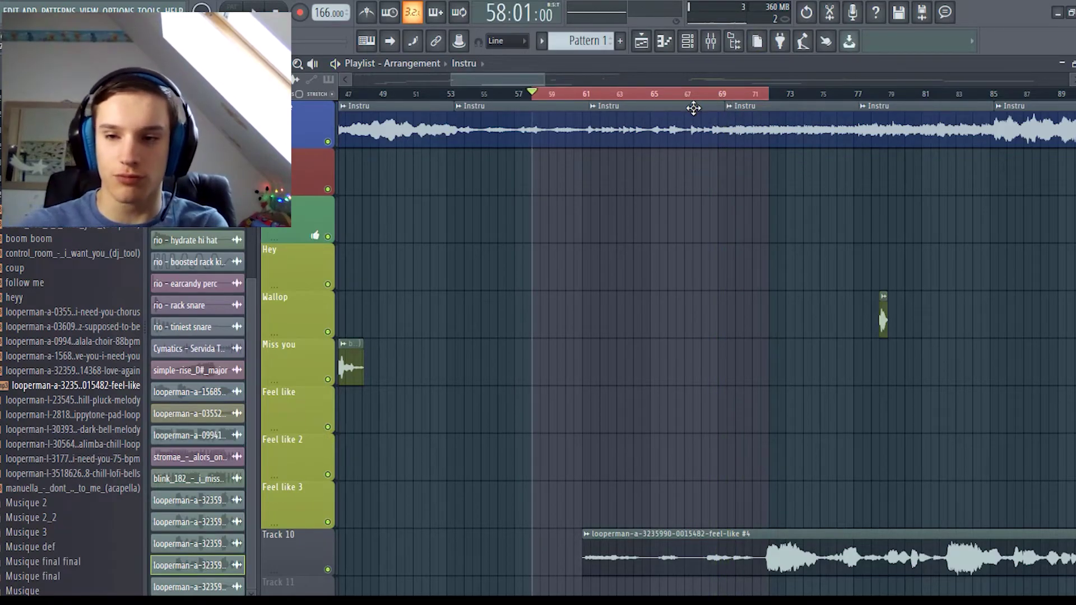
key("space")
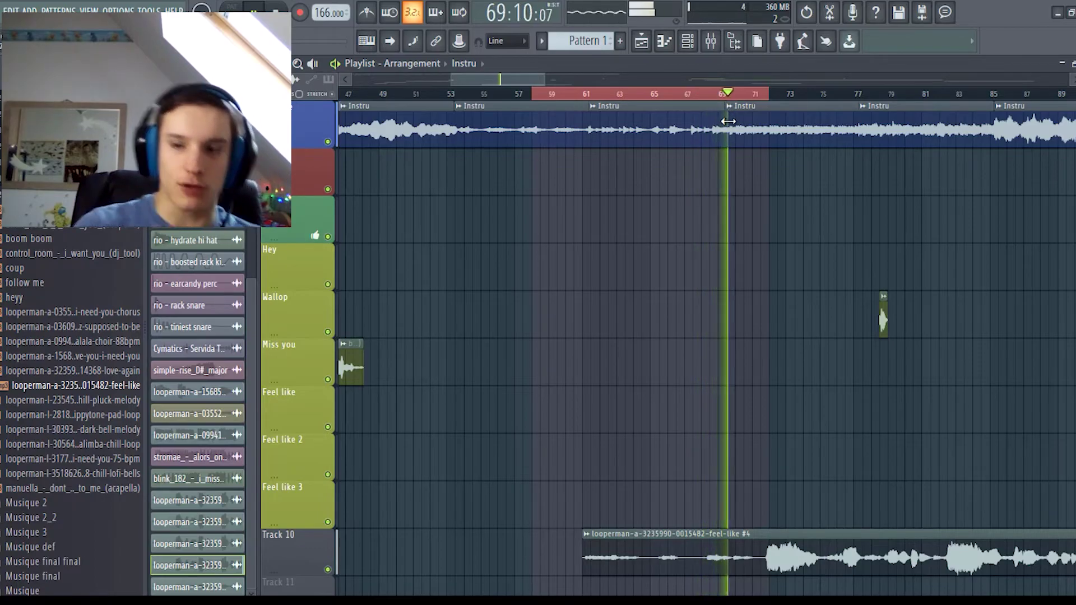
left_click(742, 96)
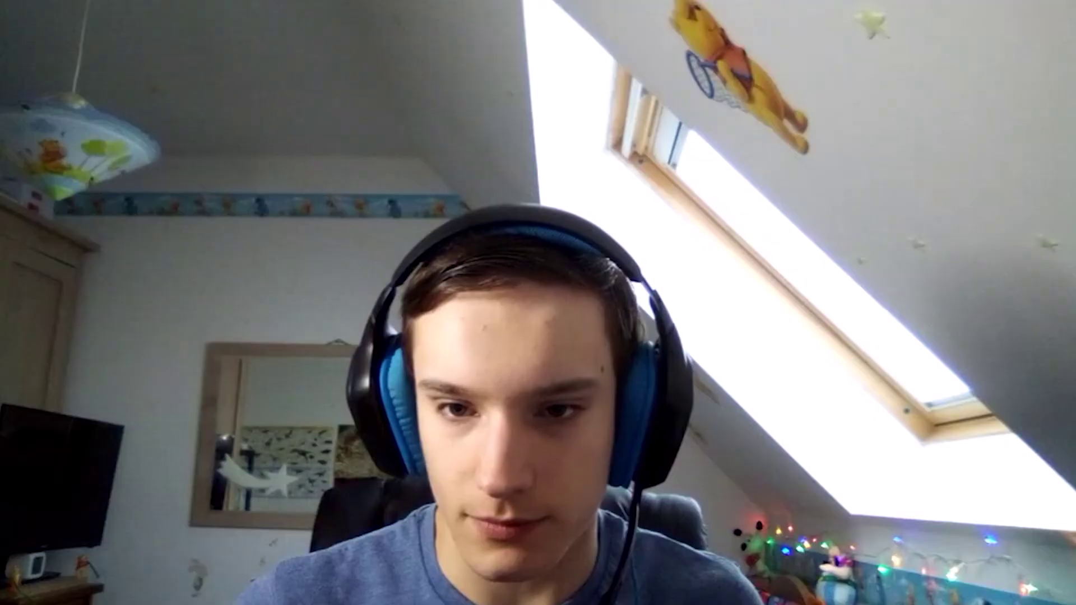